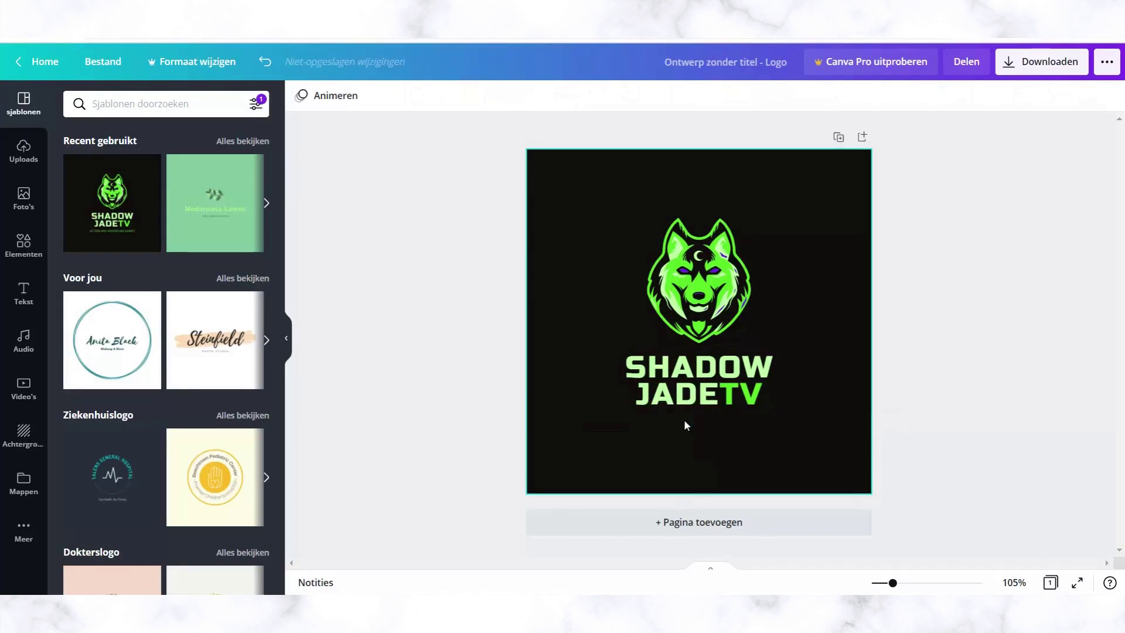
Step: Delete the SHADOW JADETV text below the wolf emblem and select the black background
left_click(661, 381)
key("Delete")
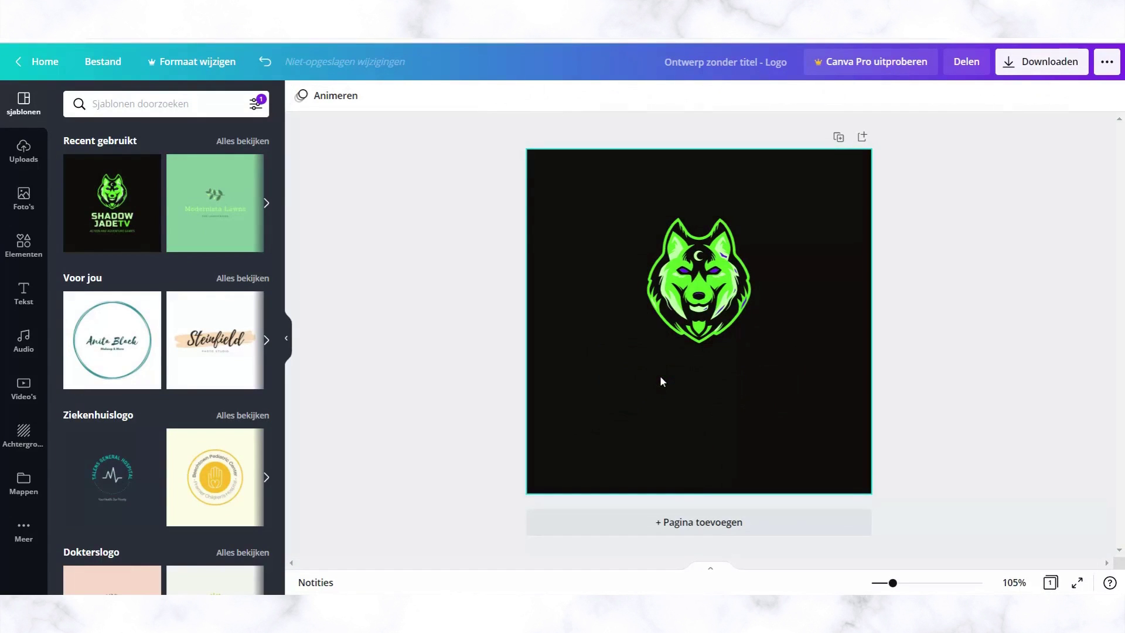
left_click(646, 417)
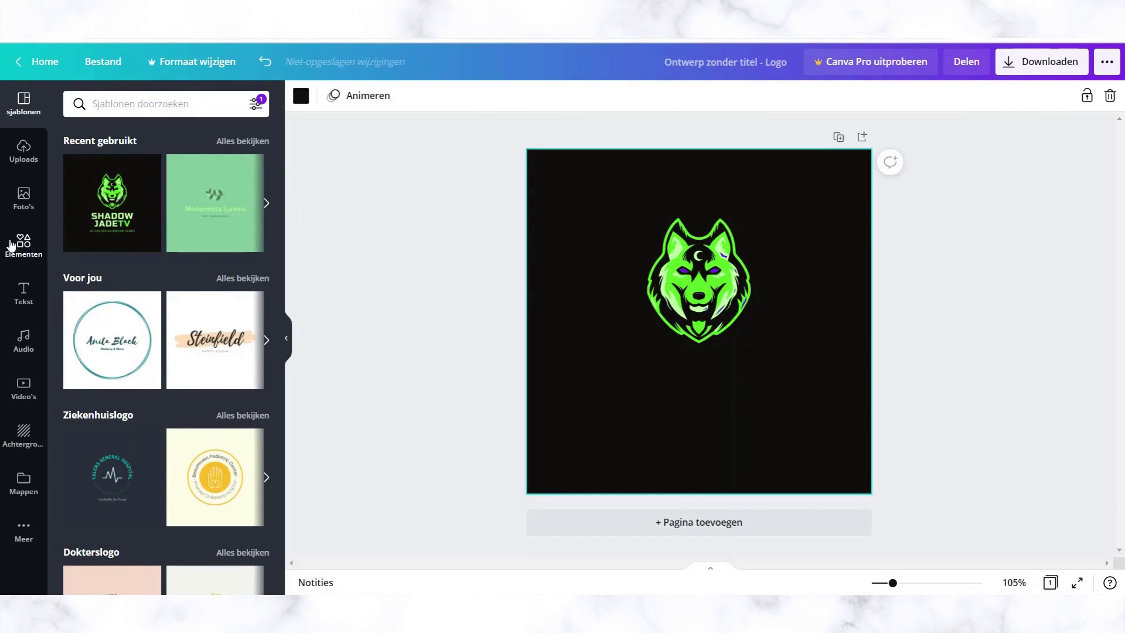
Step: Look through the available audio tracks, elements, photos and uploaded images
left_click(24, 343)
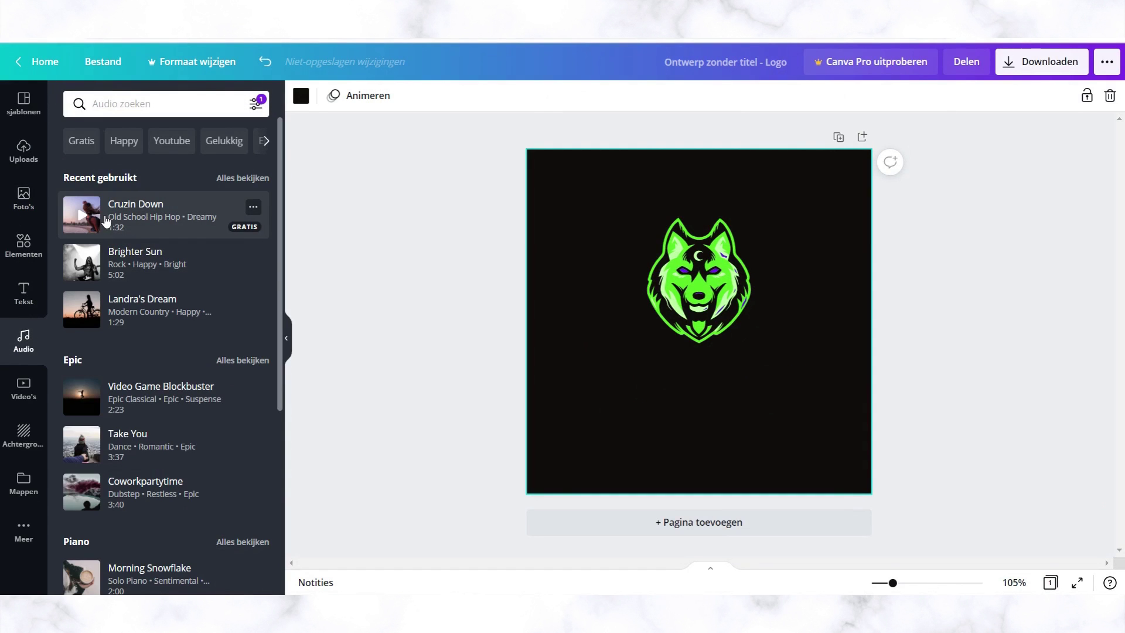
left_click(23, 245)
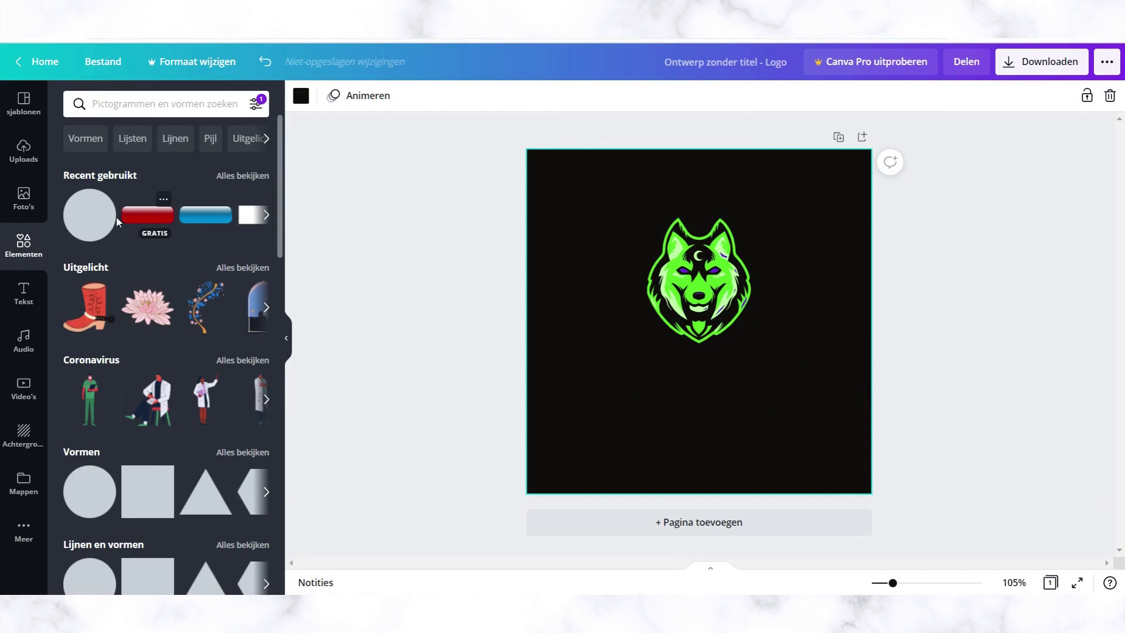
left_click(24, 196)
left_click(23, 152)
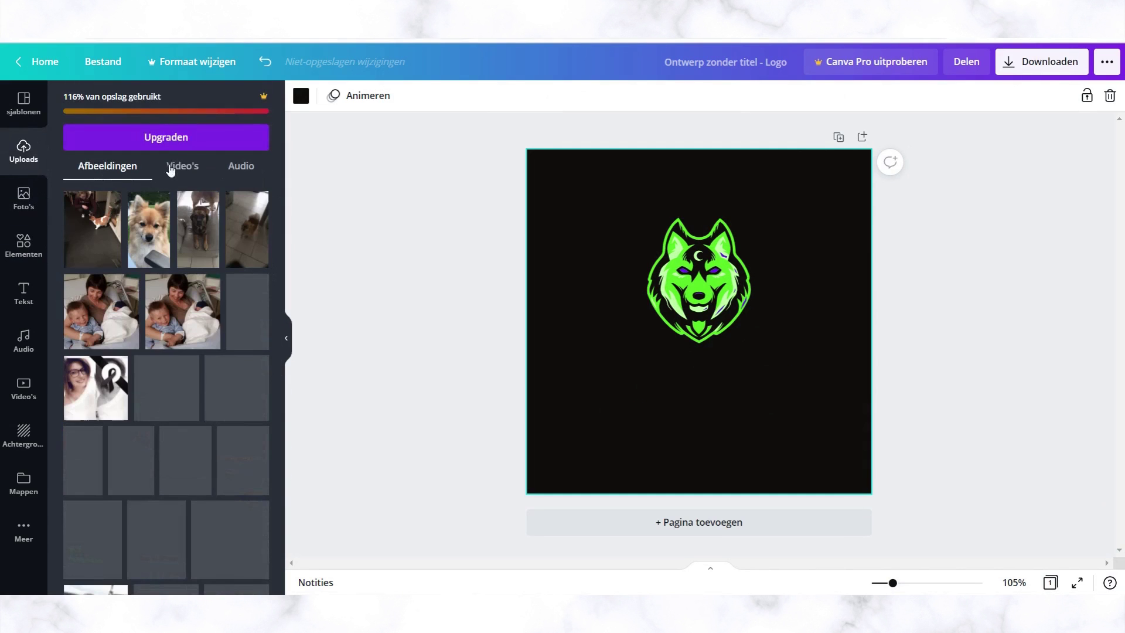
Step: Try bright green, light green, yellow-green and several grey shades as the logo's background colour
left_click(296, 96)
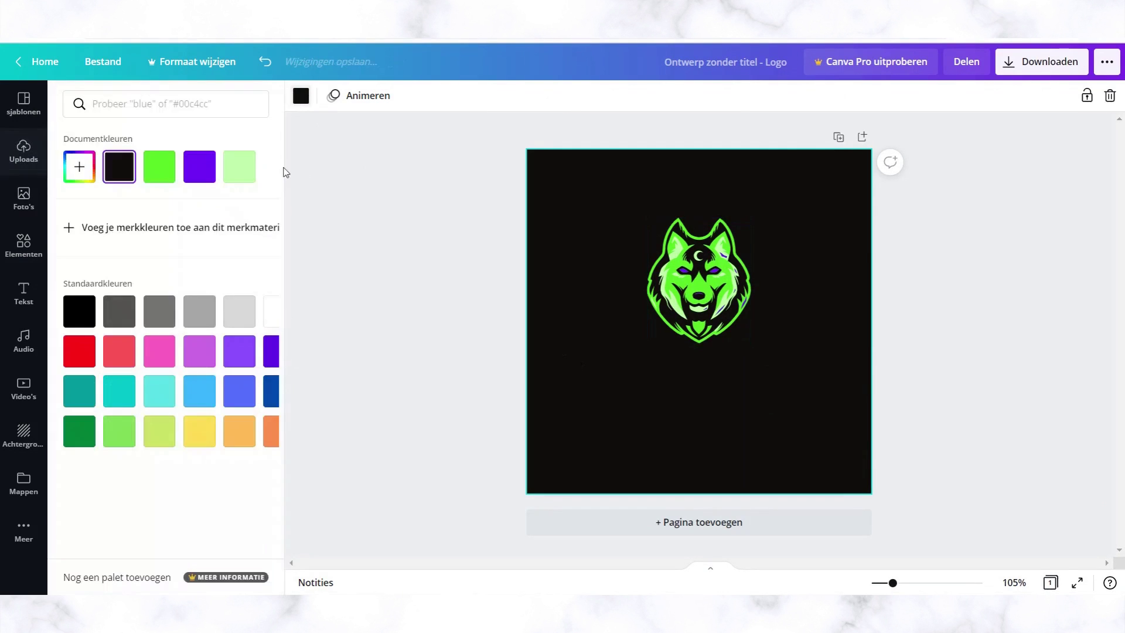
left_click(167, 175)
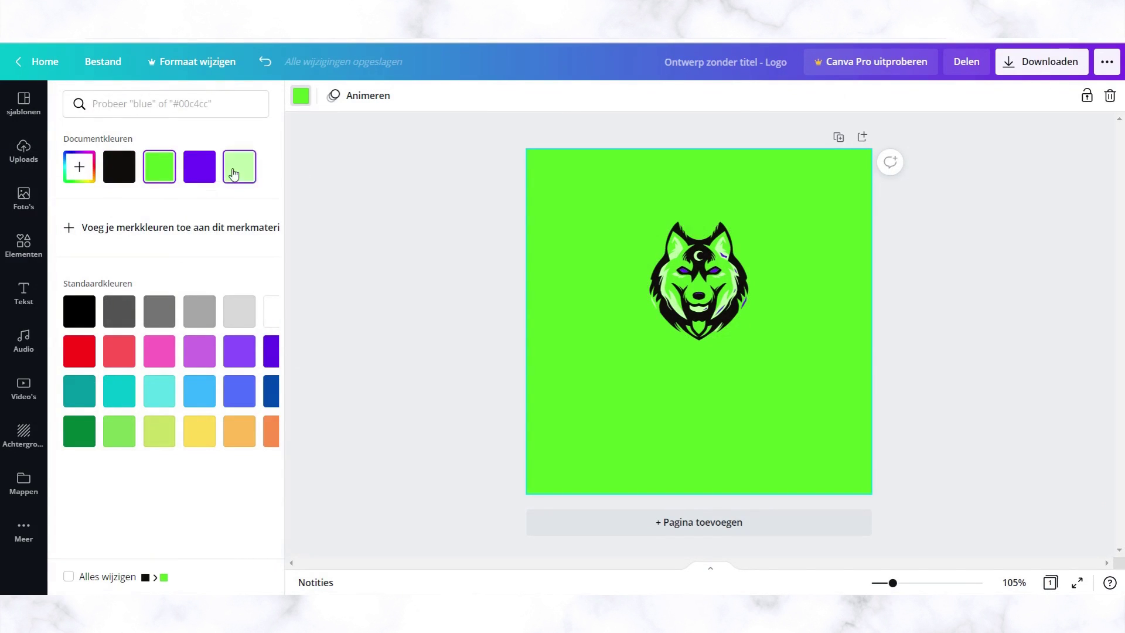
left_click(235, 174)
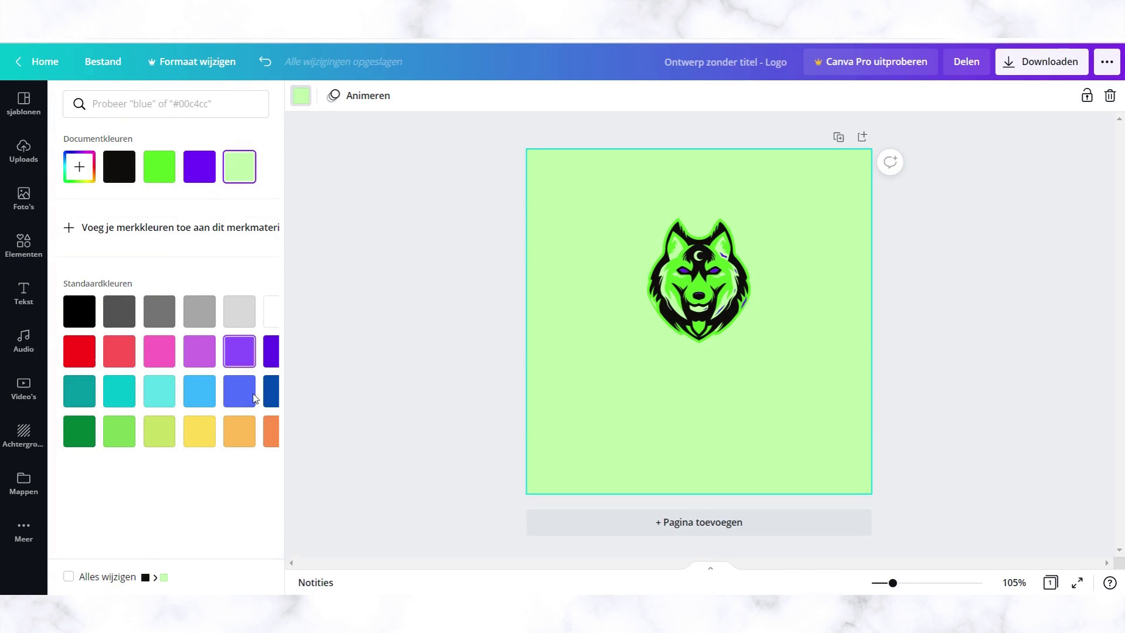
left_click(201, 435)
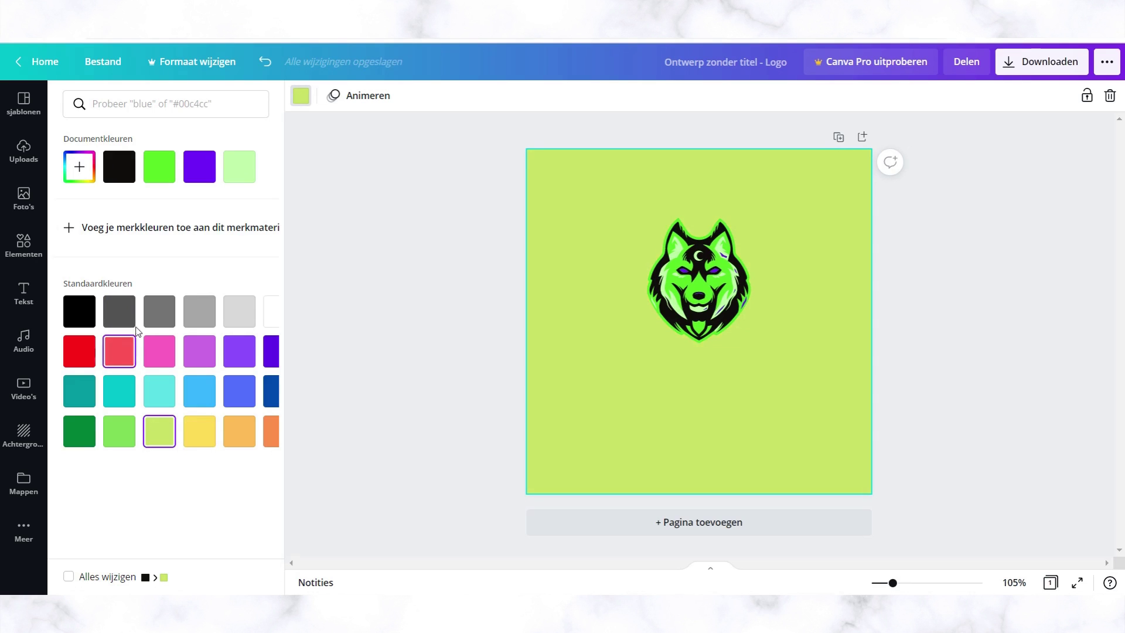
left_click(199, 312)
left_click(244, 316)
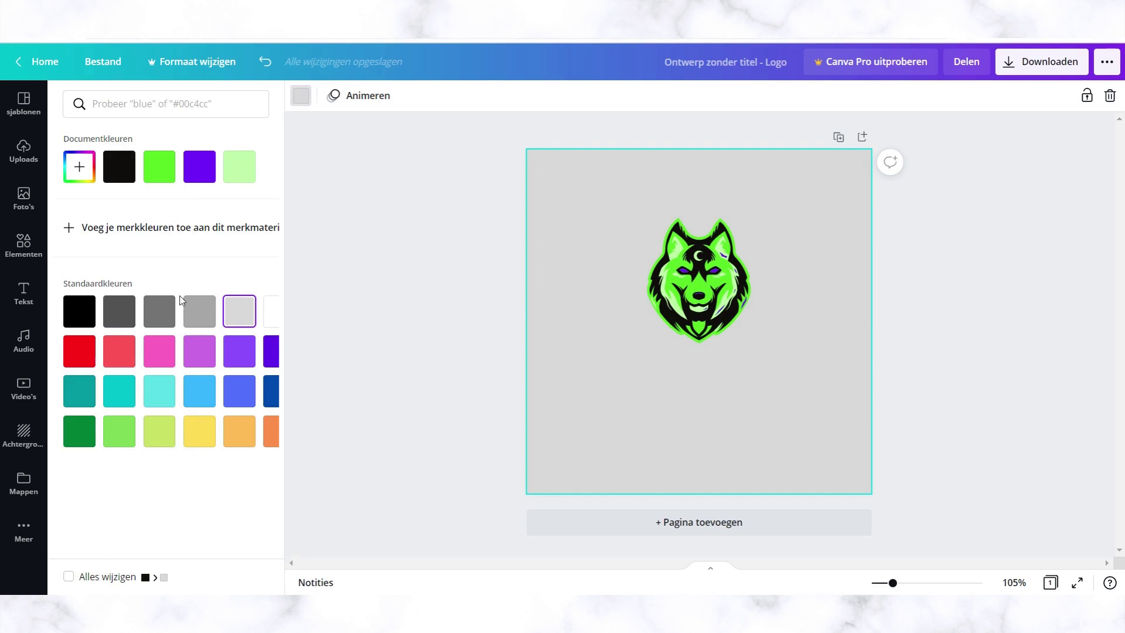
left_click(172, 321)
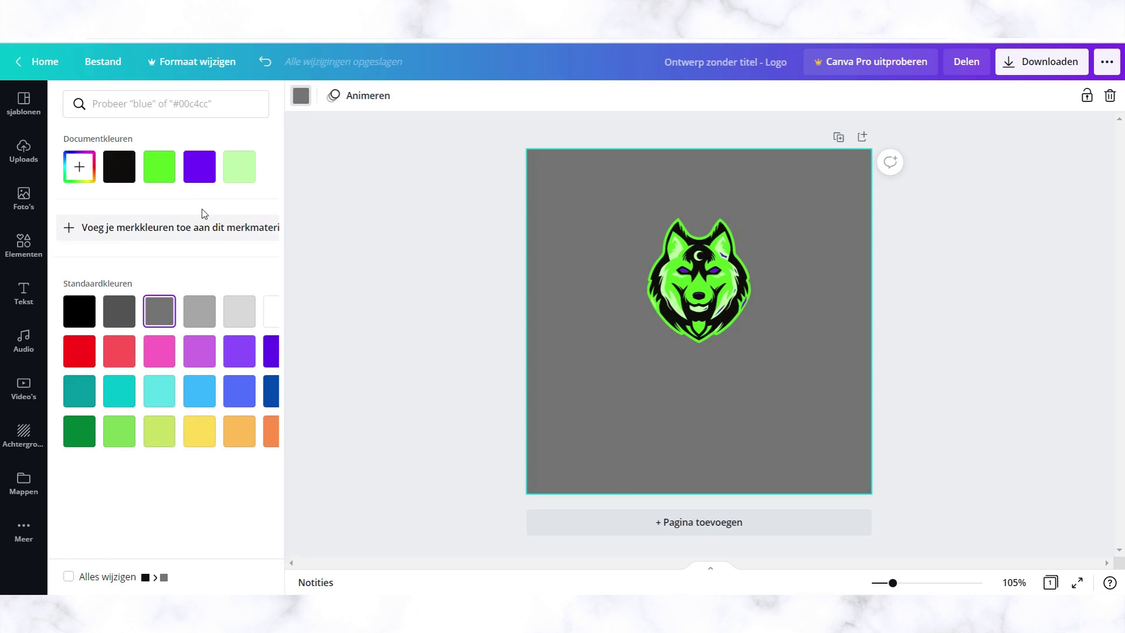
Step: Mix a custom blue, #132EE4, for the logo's background
left_click(80, 162)
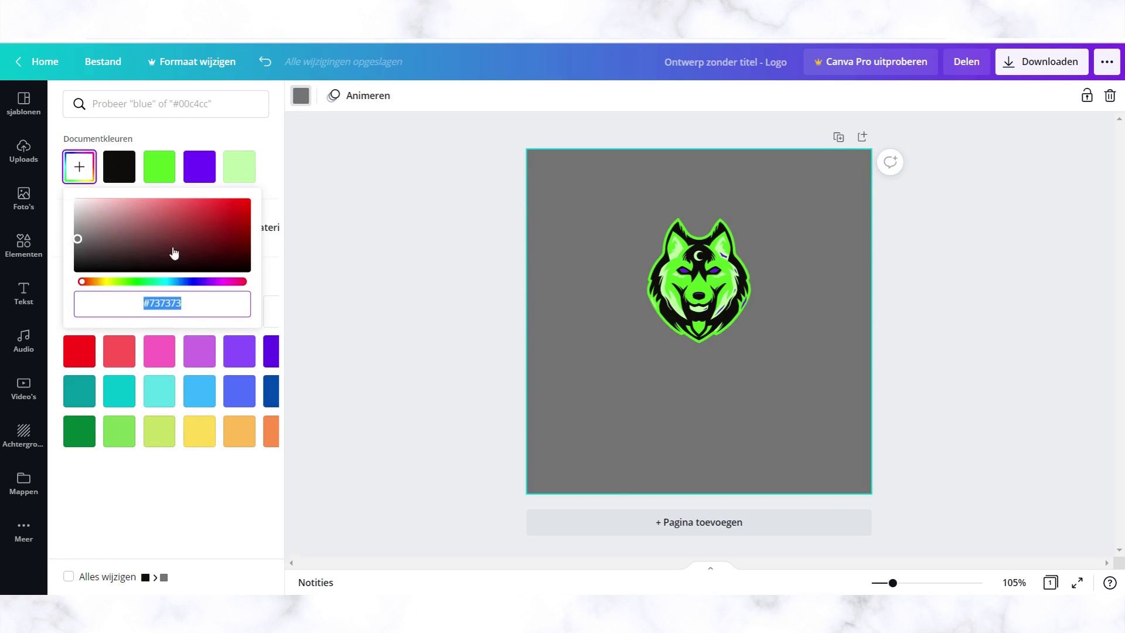
left_click(186, 283)
left_click(237, 208)
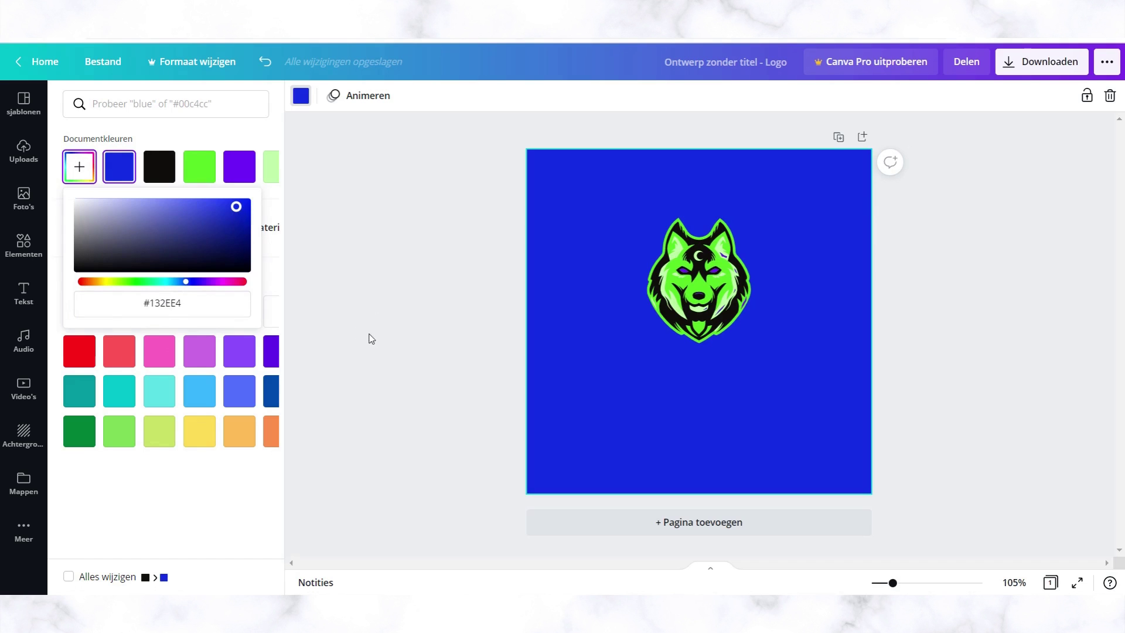
Step: Try standard purple and indigo shades on the background and settle on the standard dark blue
left_click(241, 353)
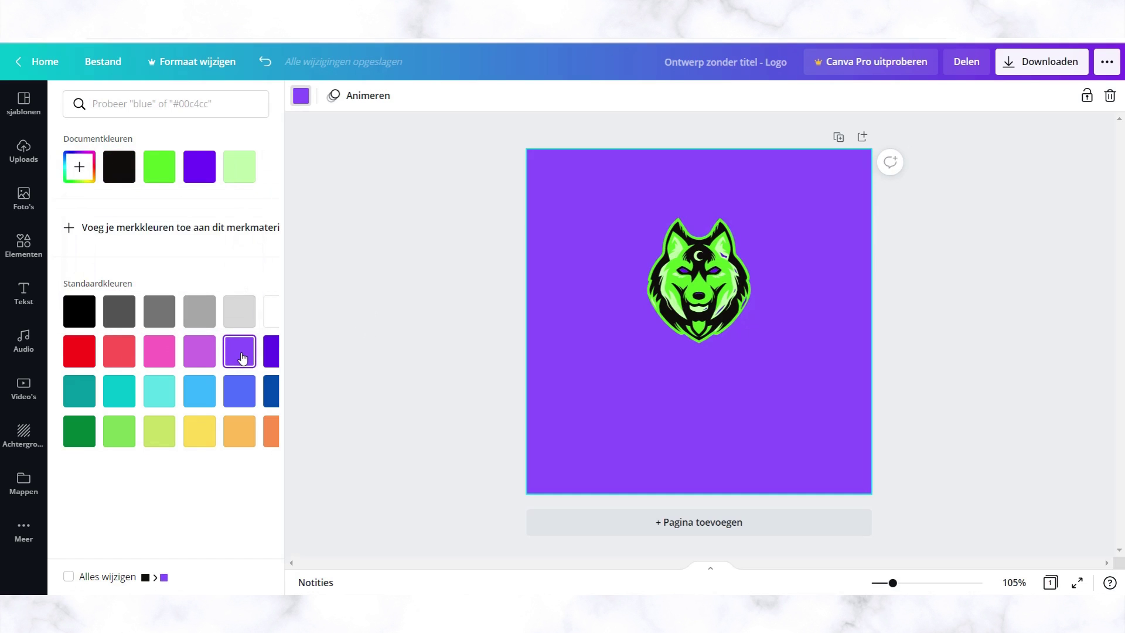
left_click(239, 389)
left_click(267, 359)
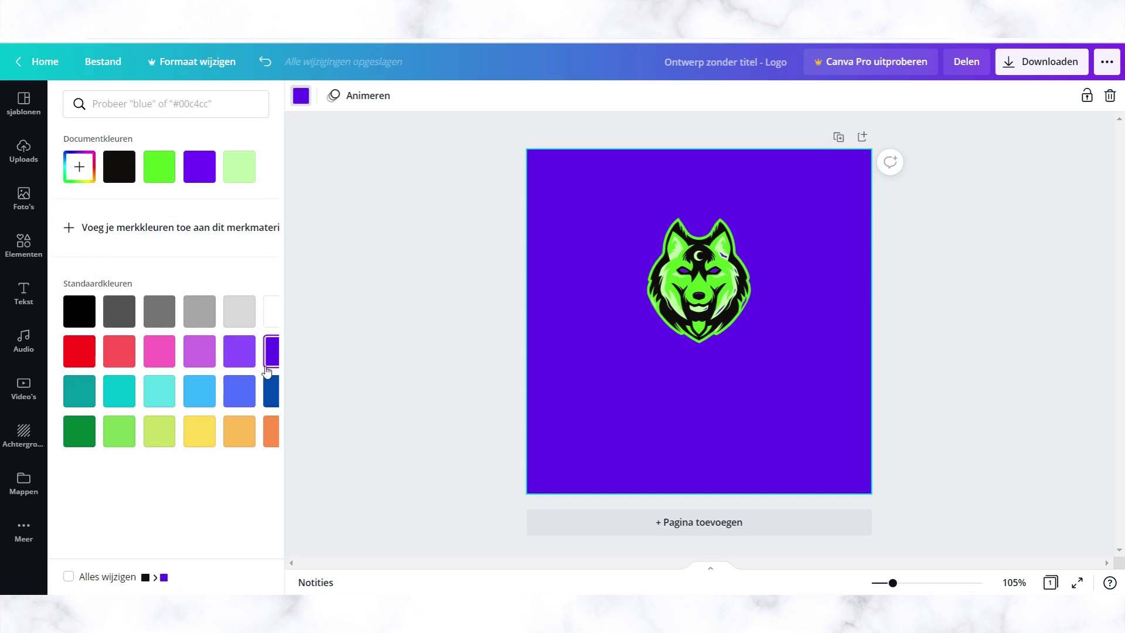
left_click(268, 399)
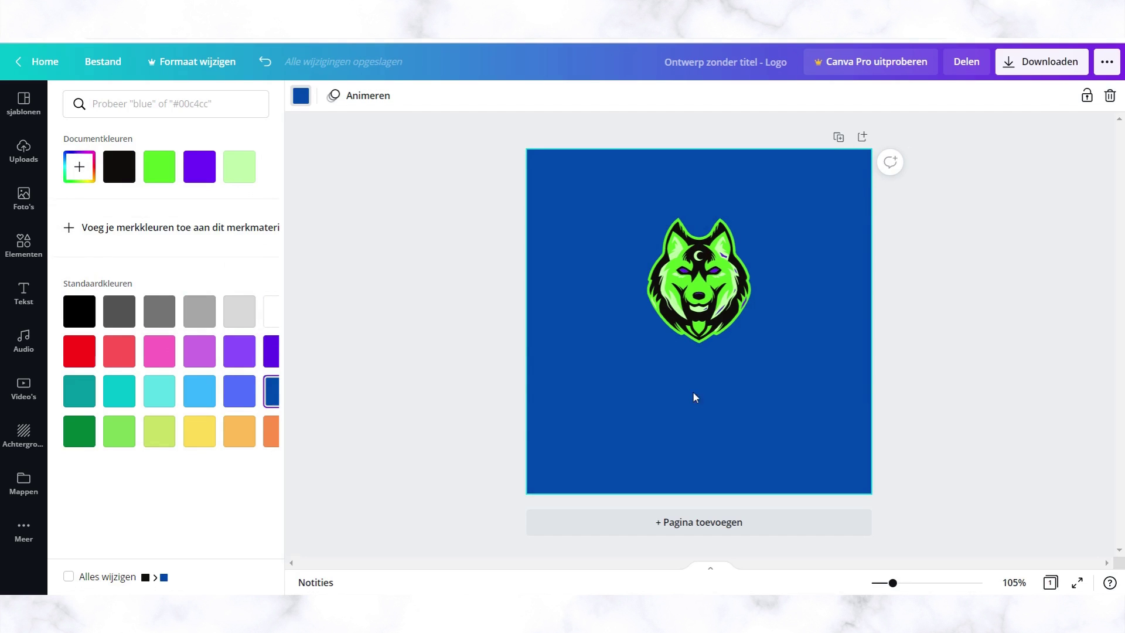
Step: Enlarge the wolf emblem slightly and move it down to the middle of the canvas
left_click(698, 281)
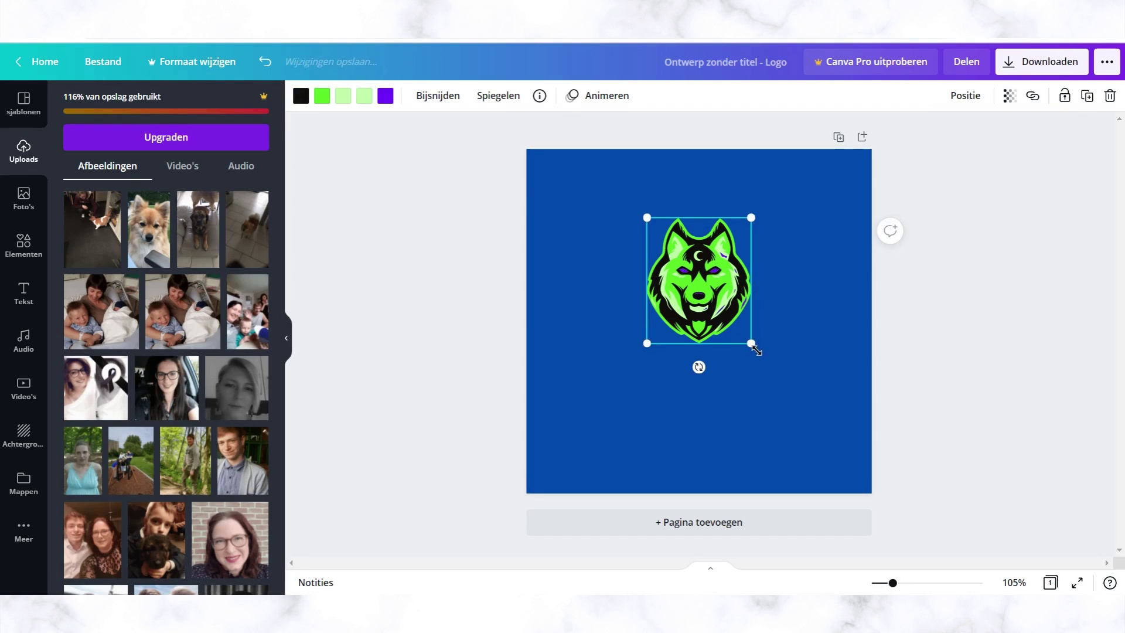
left_click_drag(753, 345, 727, 363)
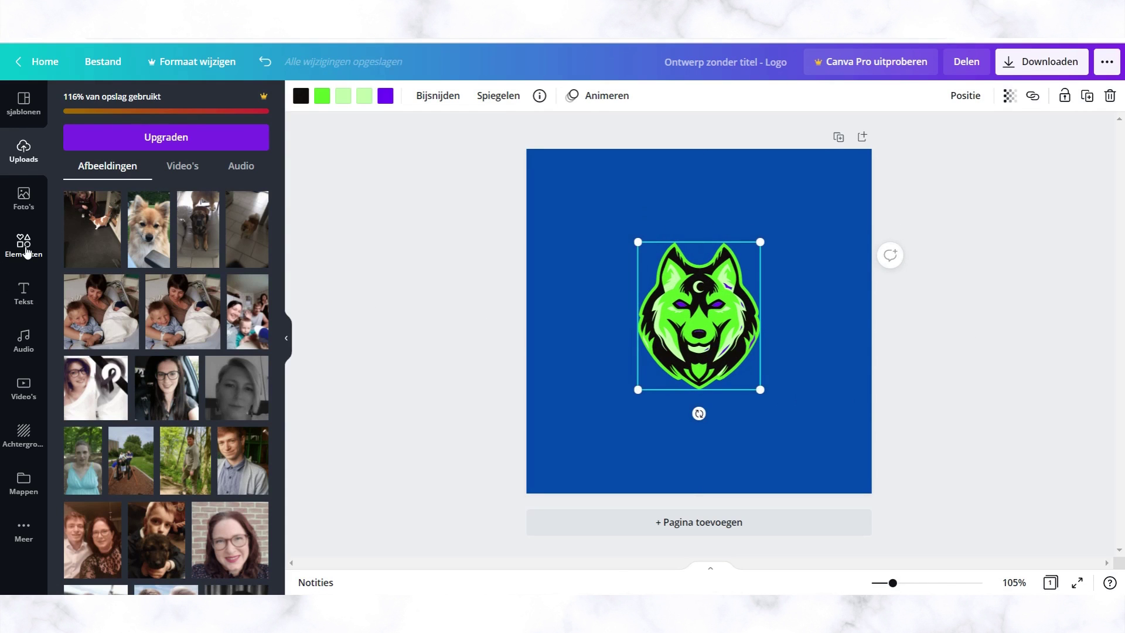
Step: Add the blue diagonally striped gradient circle from the gradient elements to the design
left_click(23, 246)
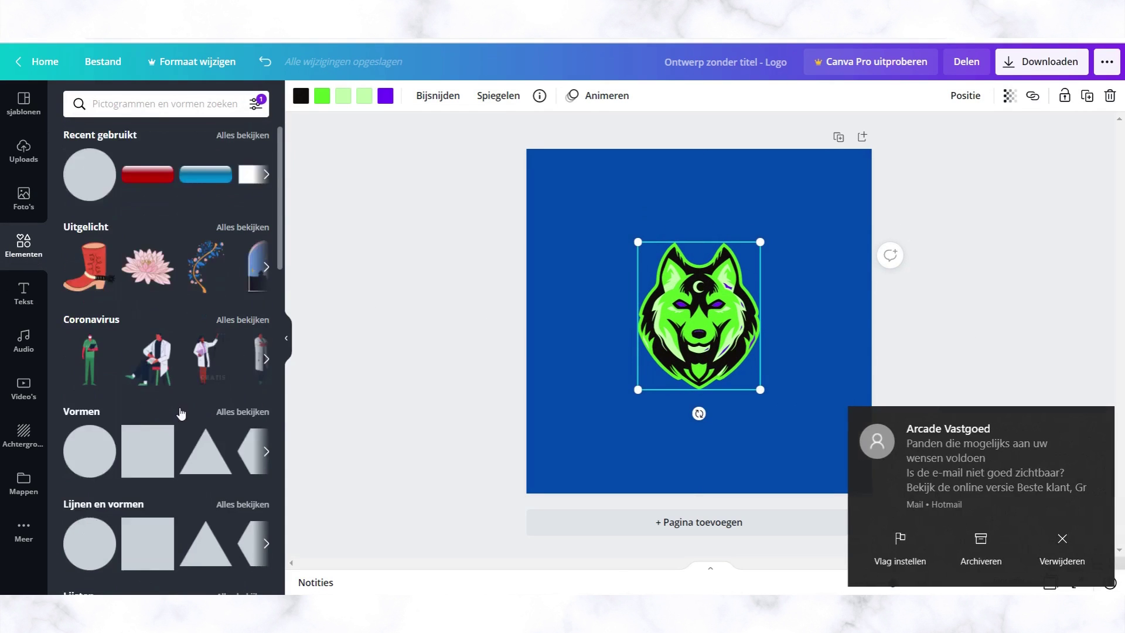
scroll(181, 409, "down", 8)
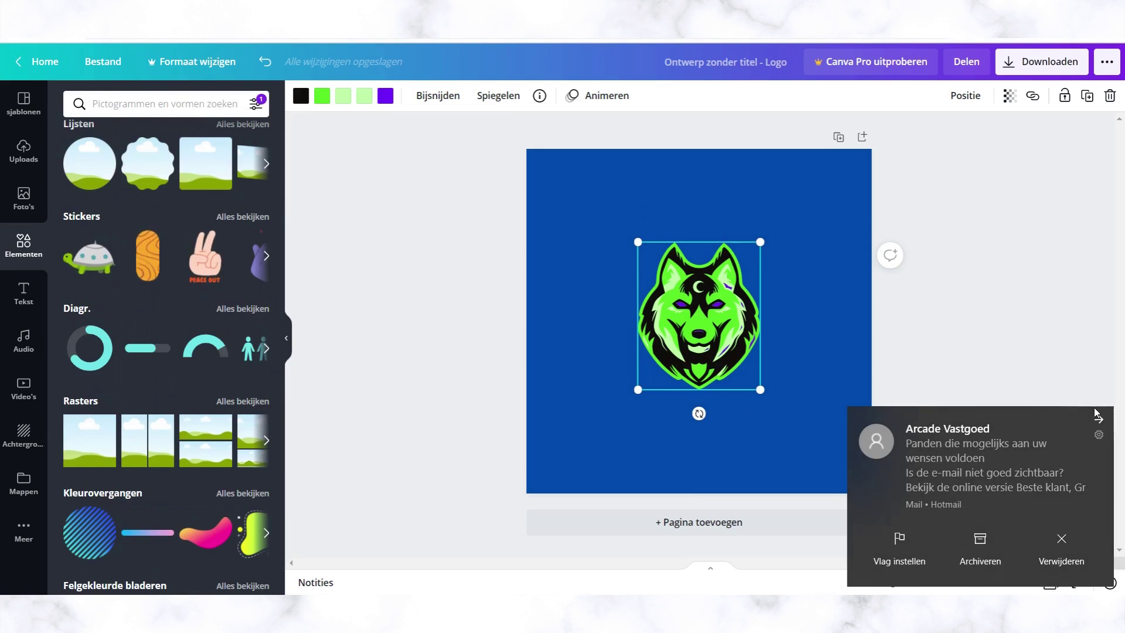
left_click(1096, 418)
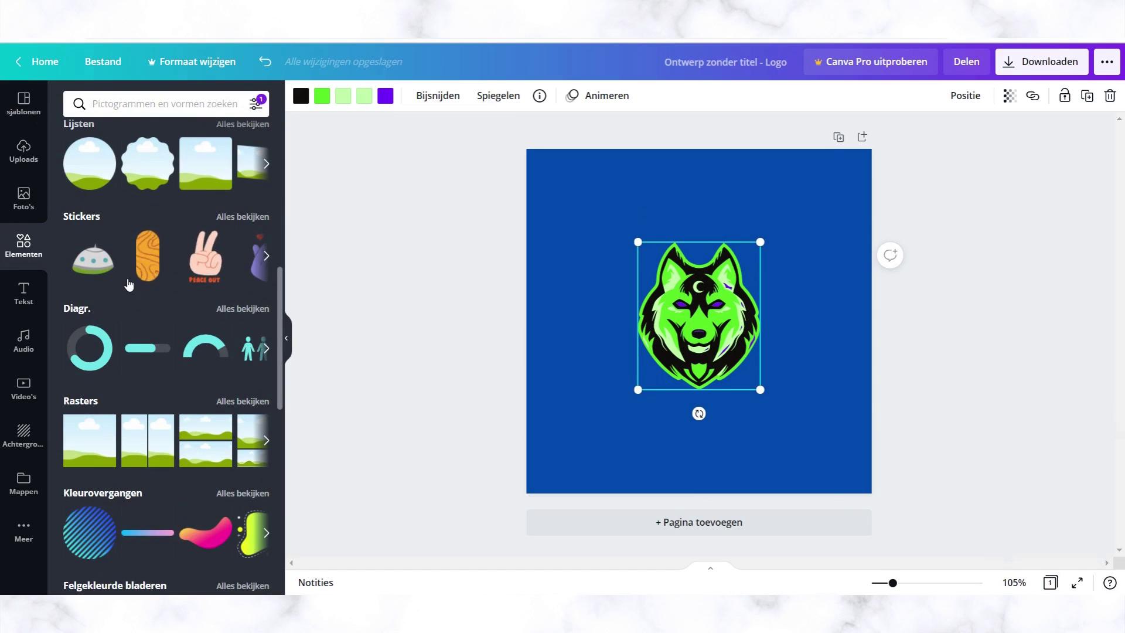
scroll(138, 322, "down", 4)
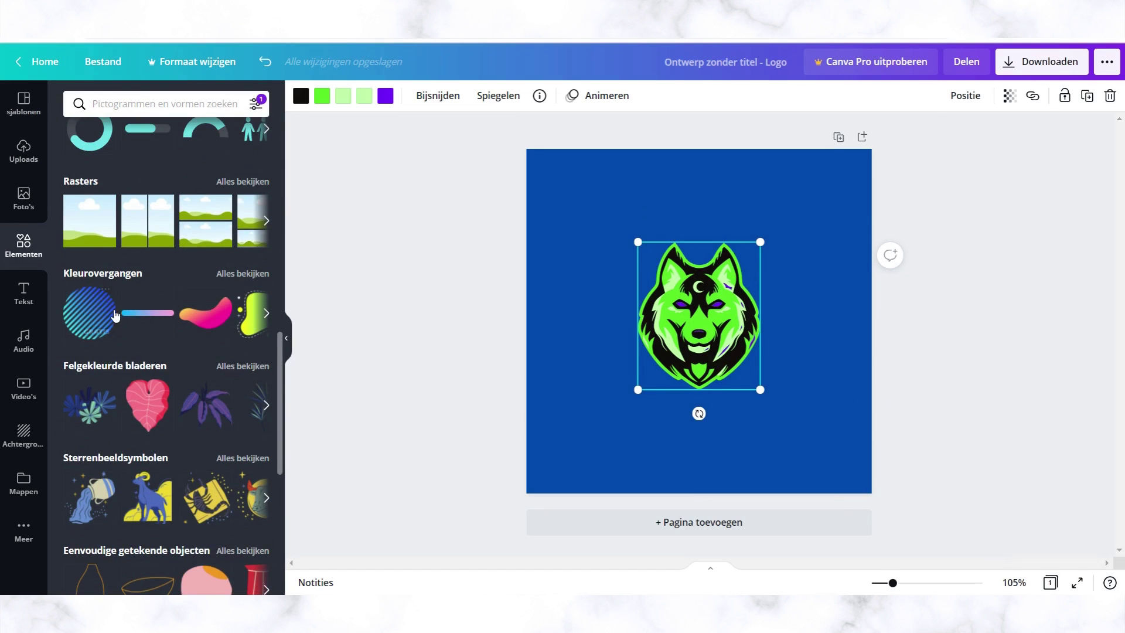
left_click(90, 319)
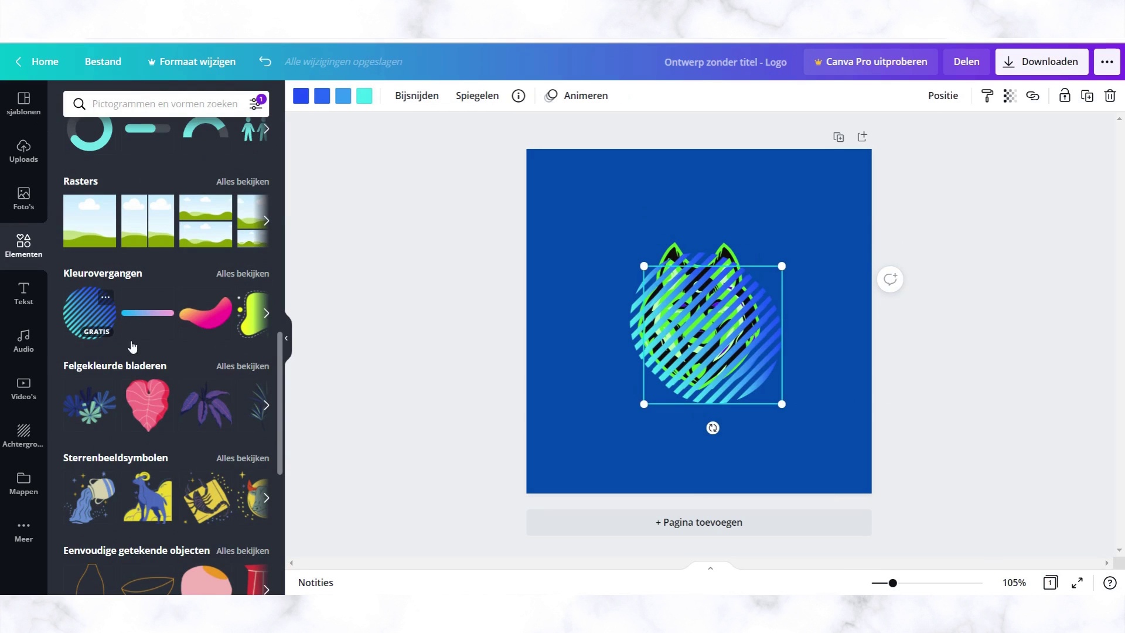
Step: Enlarge the striped circle so it extends beyond the wolf emblem and centre it horizontally on the canvas
left_click_drag(709, 377, 638, 431)
key("ctrl+z")
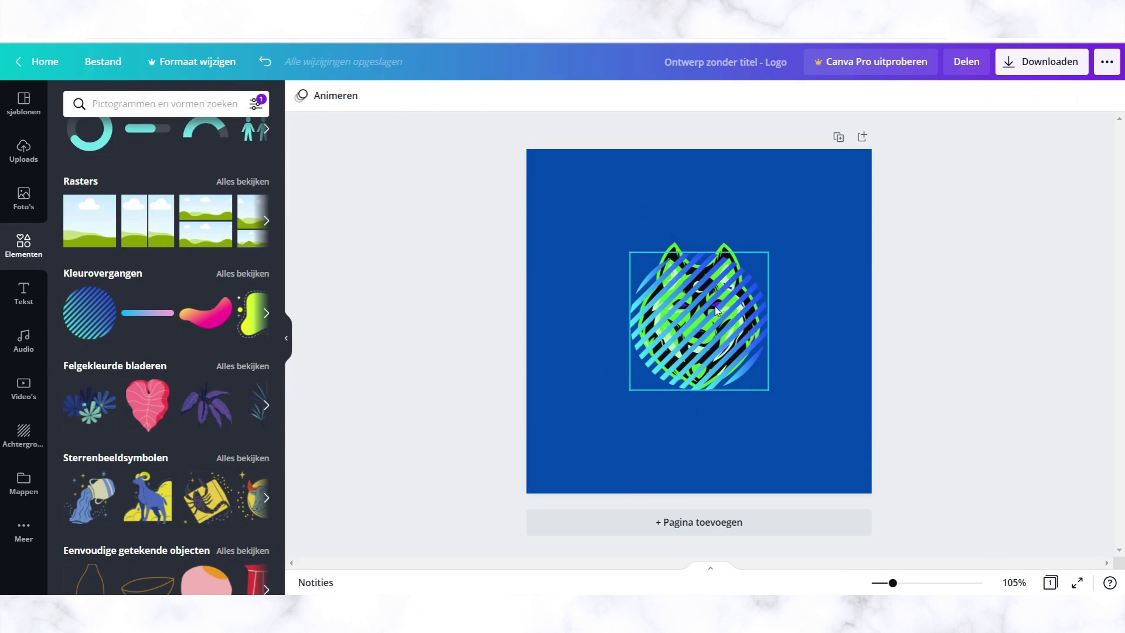
left_click(644, 255)
left_click_drag(610, 249, 542, 185)
left_click_drag(667, 291, 700, 306)
Step: Send the striped circle behind the wolf emblem and shift it down to align with the emblem's centre
right_click(700, 306)
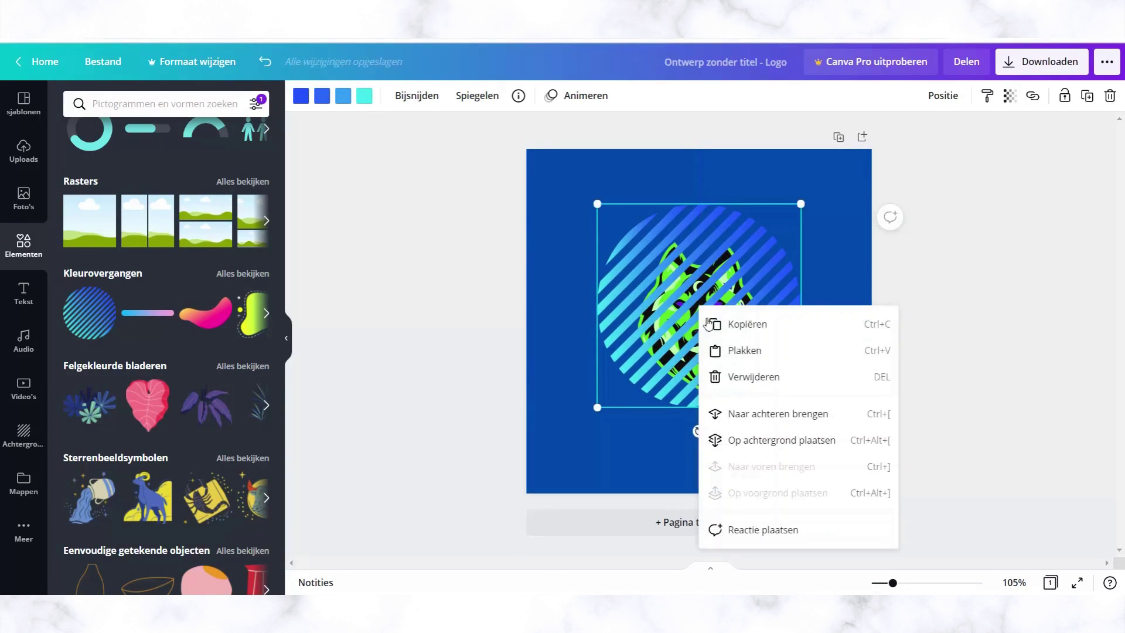
left_click(757, 415)
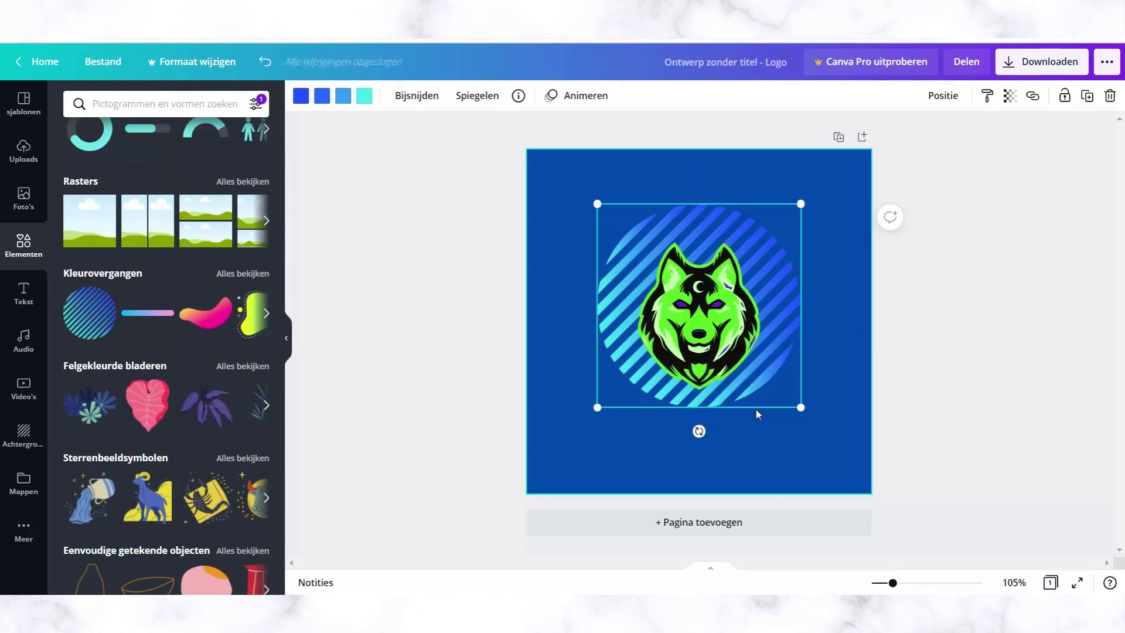
left_click(935, 360)
left_click(696, 226)
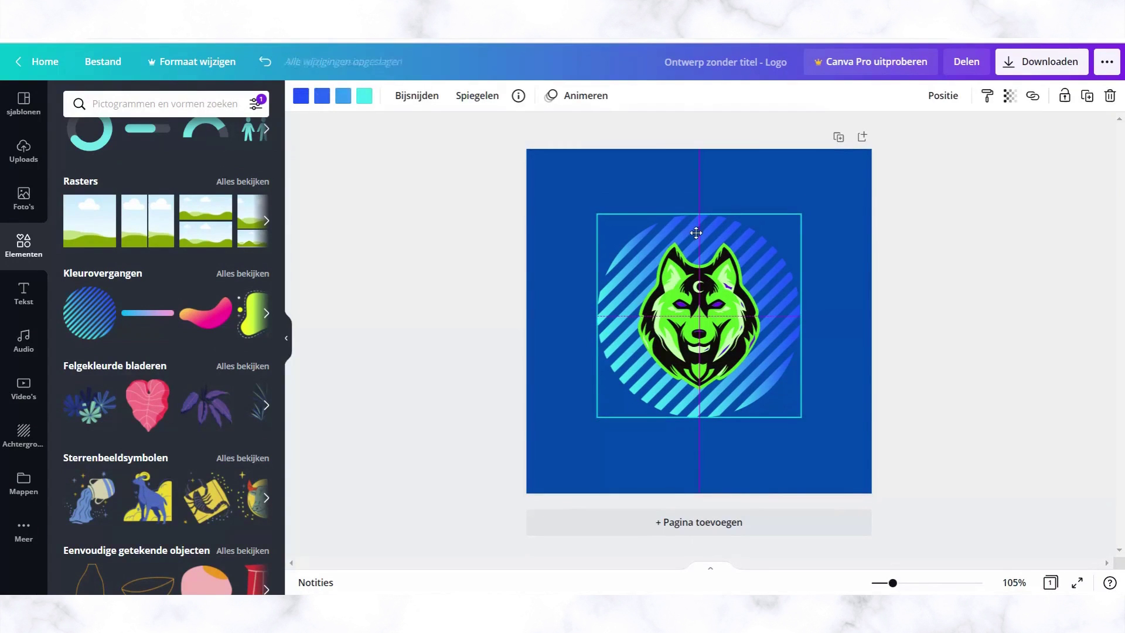
left_click(391, 350)
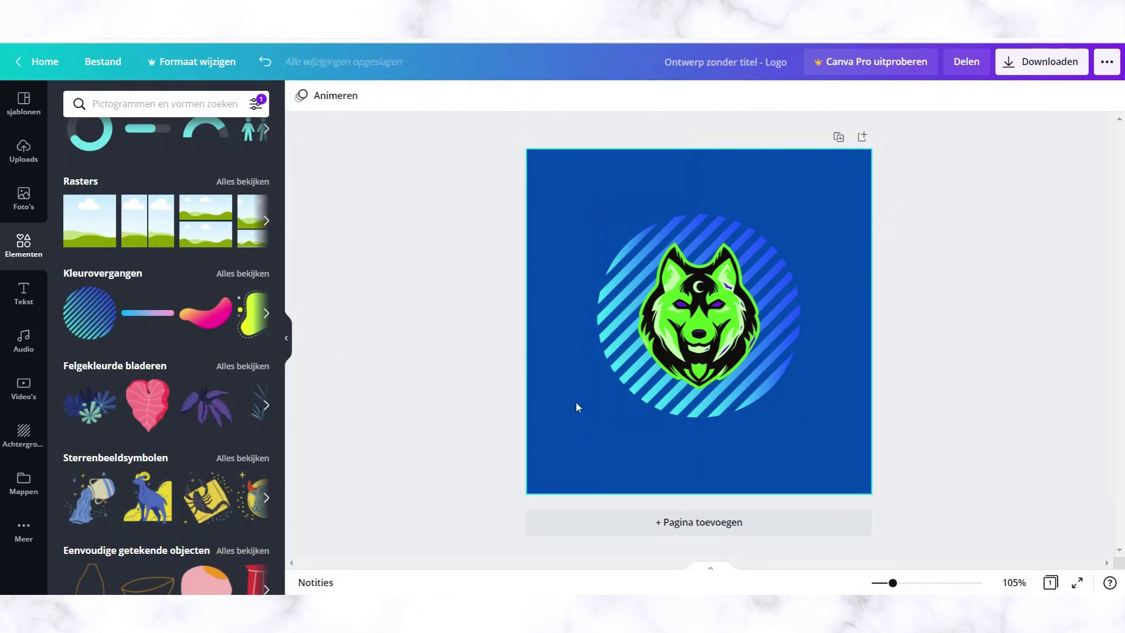
Step: Add the water-pouring jug from the zodiac symbols, shrink it and place it at the striped circle's upper right edge
scroll(176, 451, "down", 3)
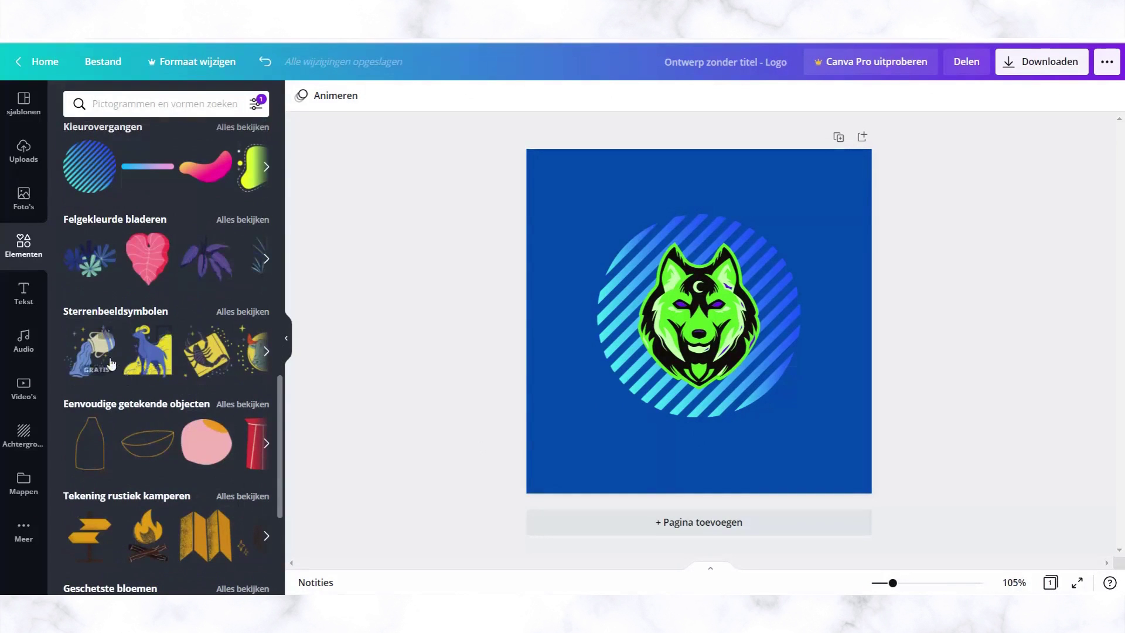
left_click(102, 363)
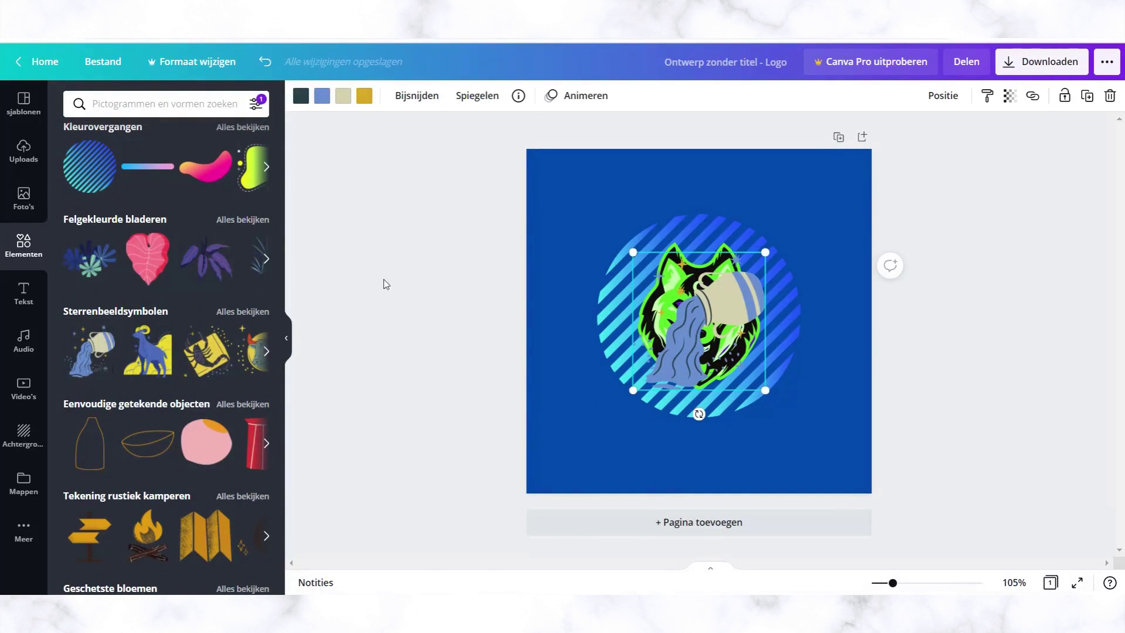
left_click_drag(765, 252, 781, 196)
Step: Enlarge the striped circle to fill most of the canvas and move the jug just above the wolf's head
left_click(760, 254)
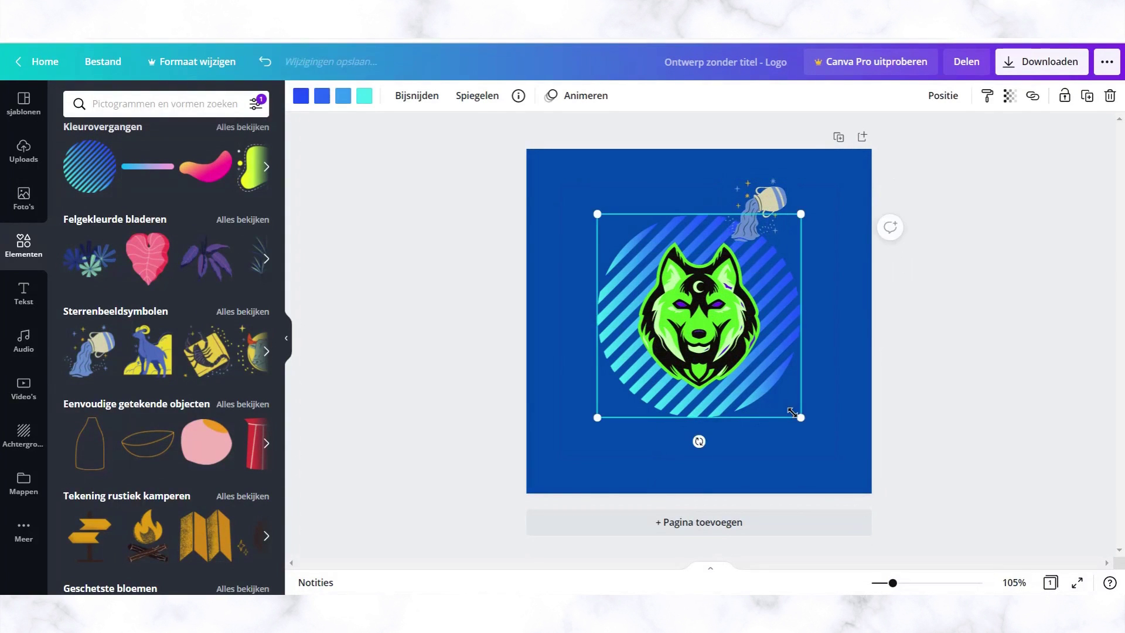
left_click_drag(809, 429, 788, 385)
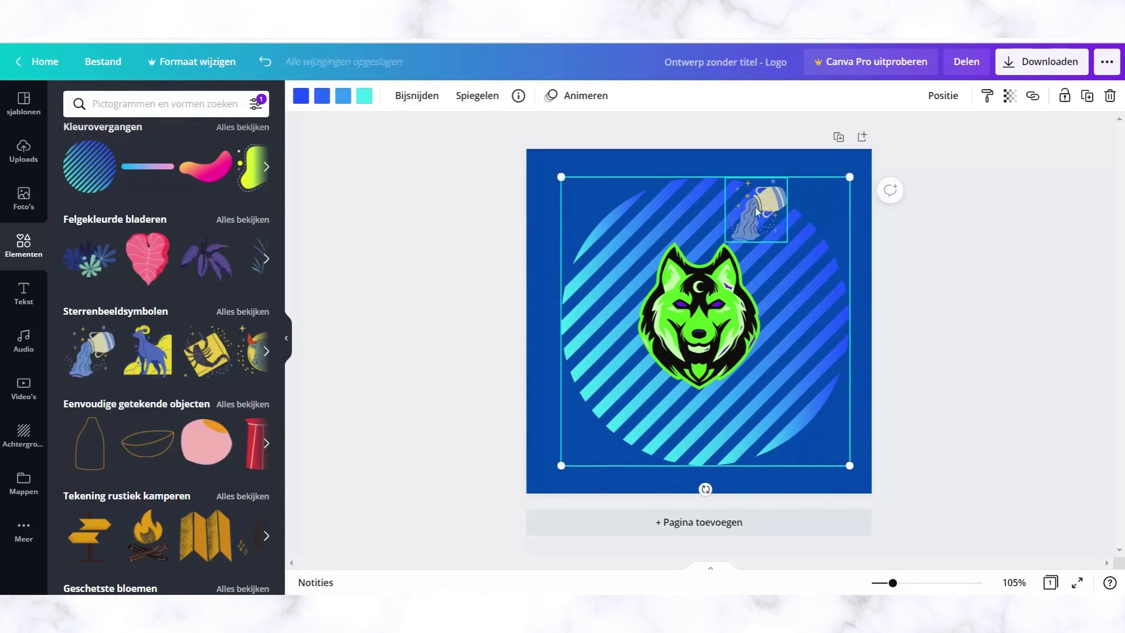
left_click_drag(756, 212, 716, 218)
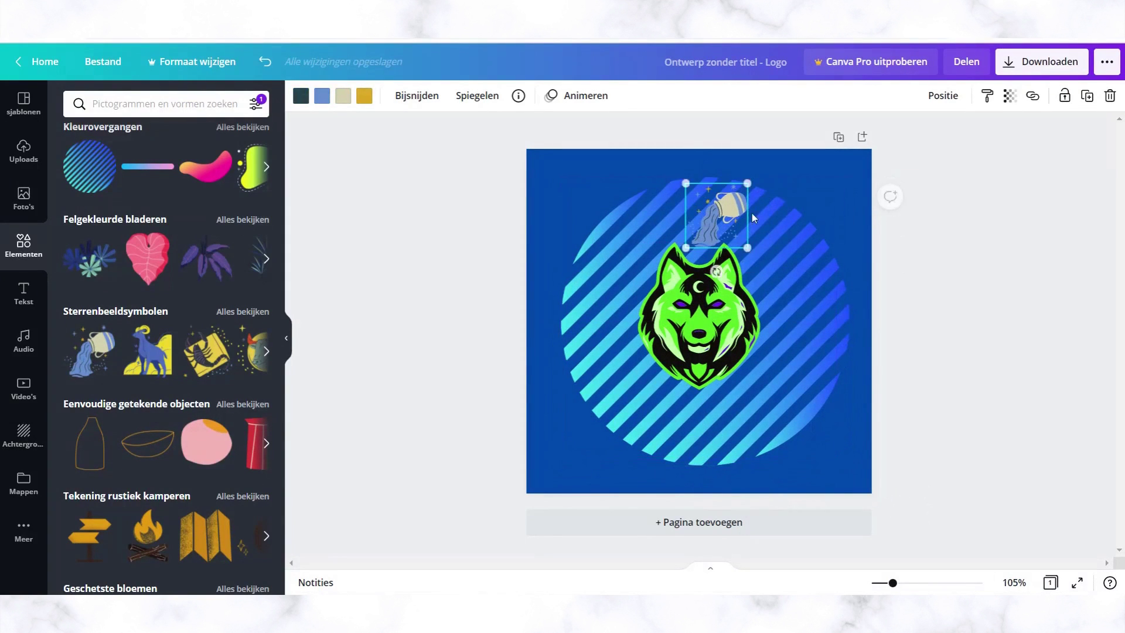
left_click(552, 222)
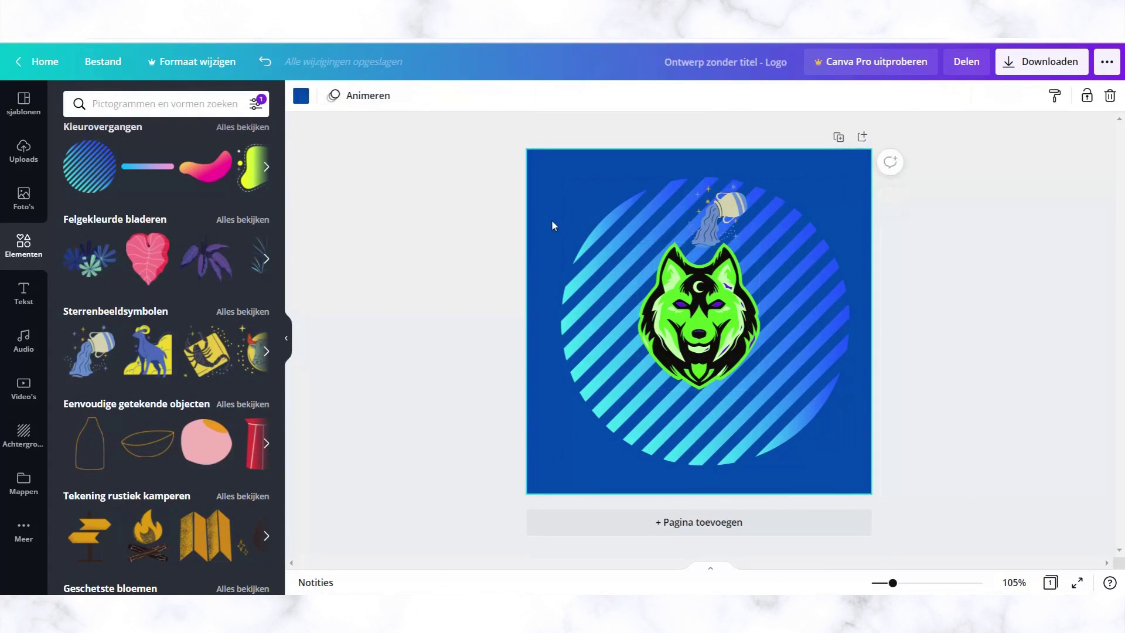
left_click(722, 213)
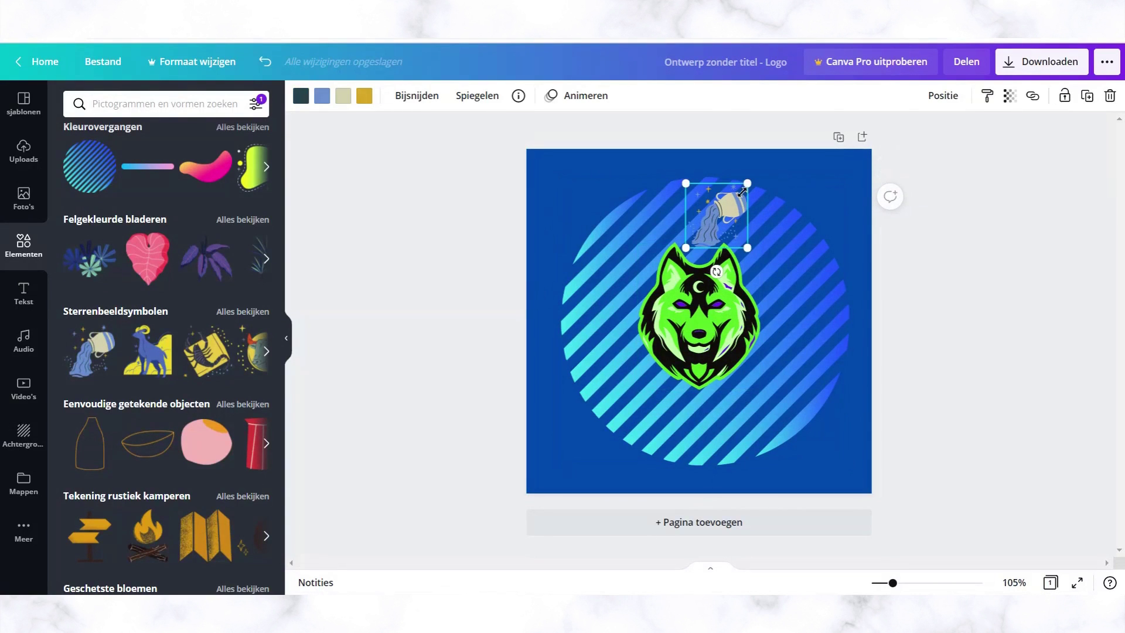
Step: Recolour the water pouring from the jug to the bright green used in the wolf emblem
left_click(322, 98)
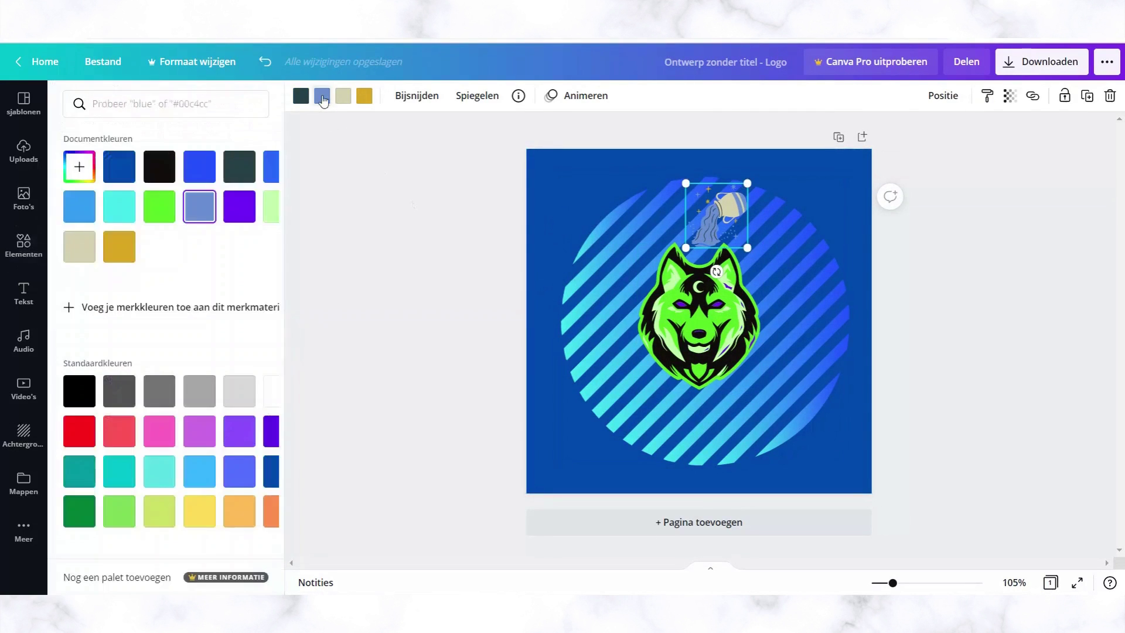
left_click(152, 218)
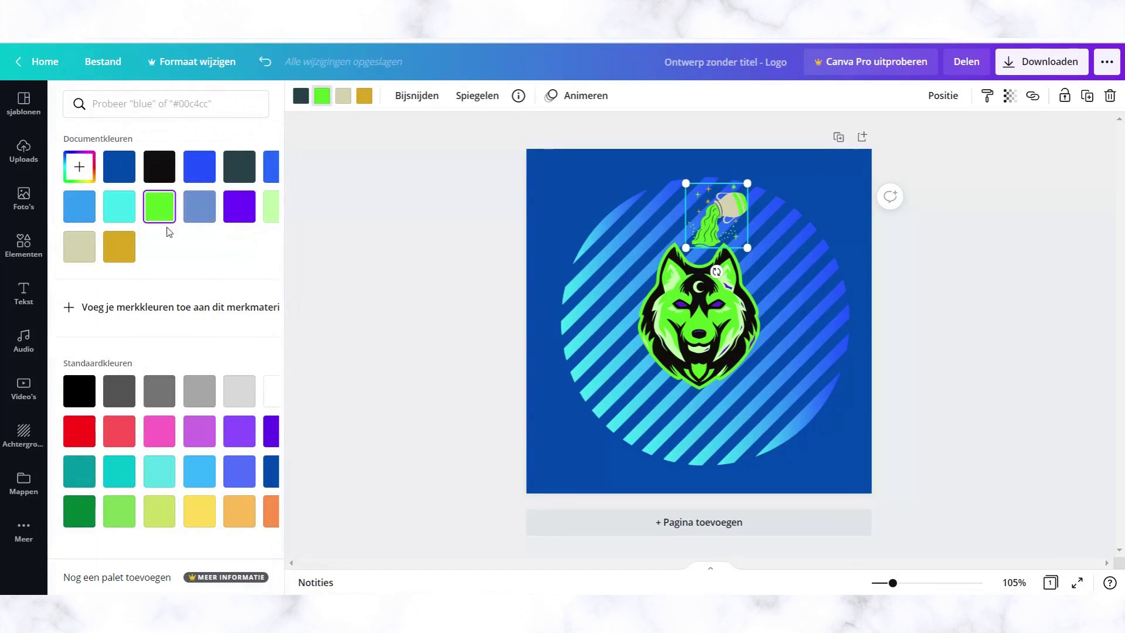
left_click(24, 245)
Step: Add a title text reading "When you have the power to turn water in to something magical"
left_click(25, 293)
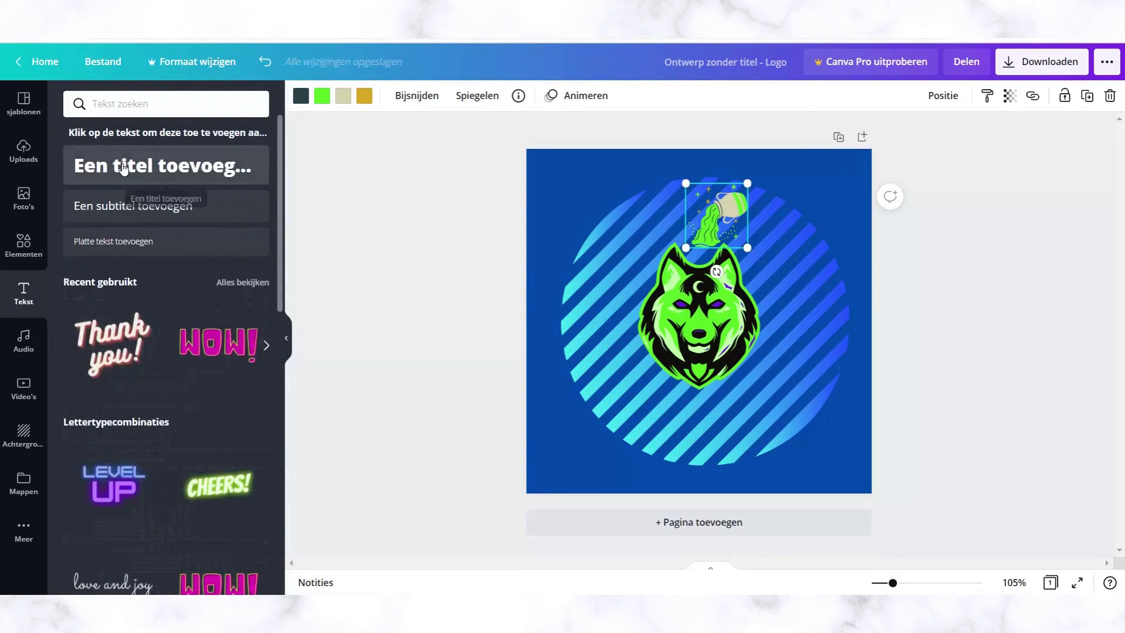
left_click(124, 169)
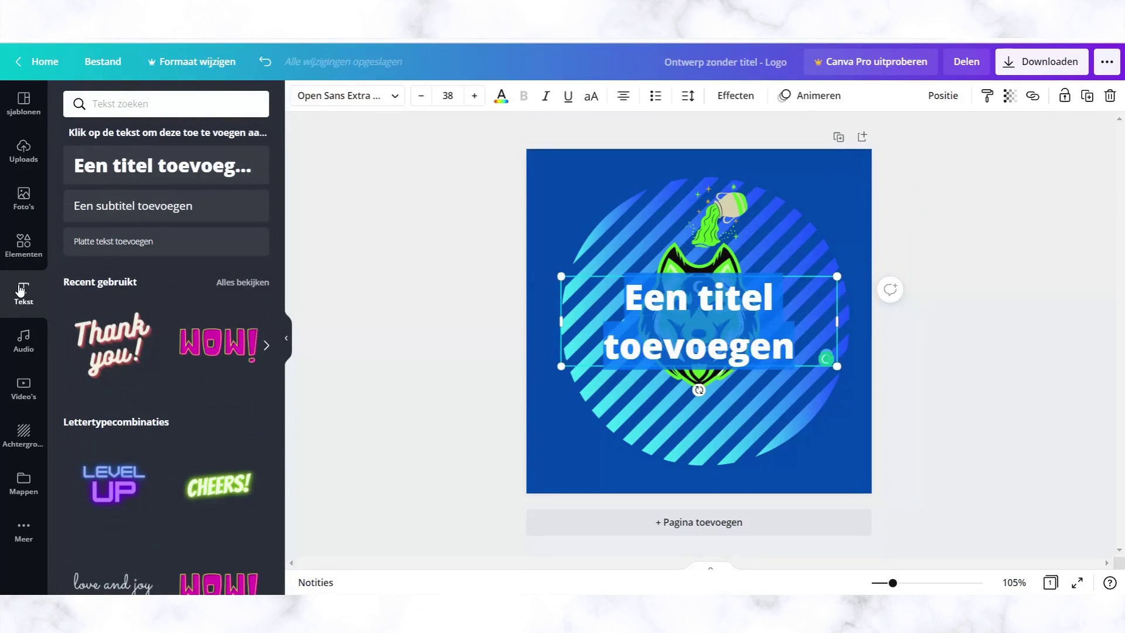
type("When yo")
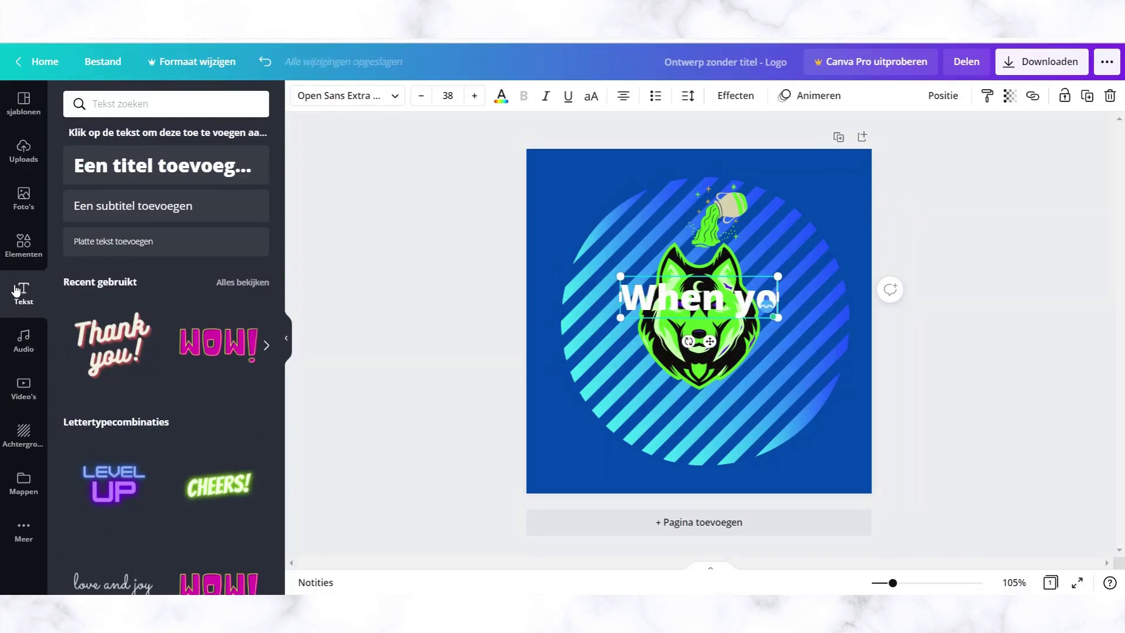
type("u have the")
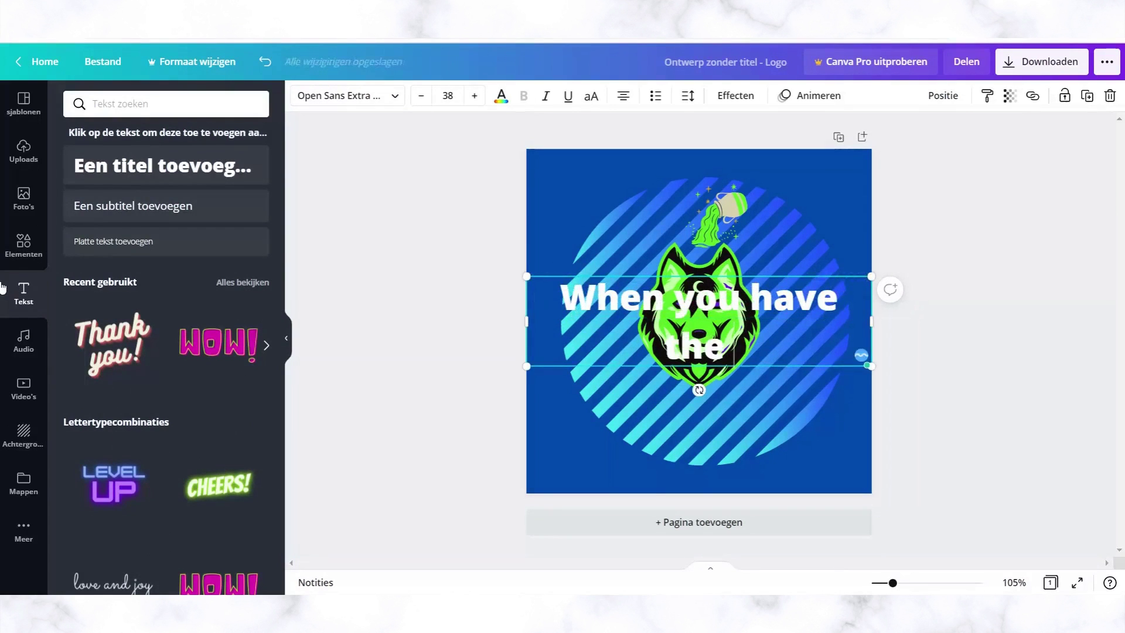
type(" power to")
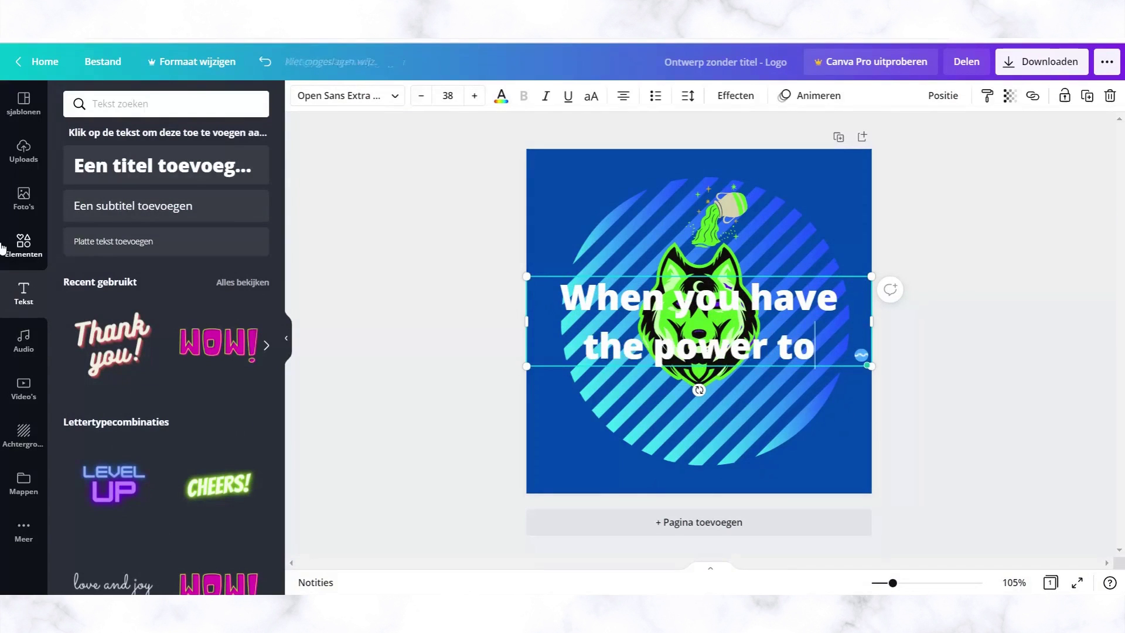
type(" turn wat")
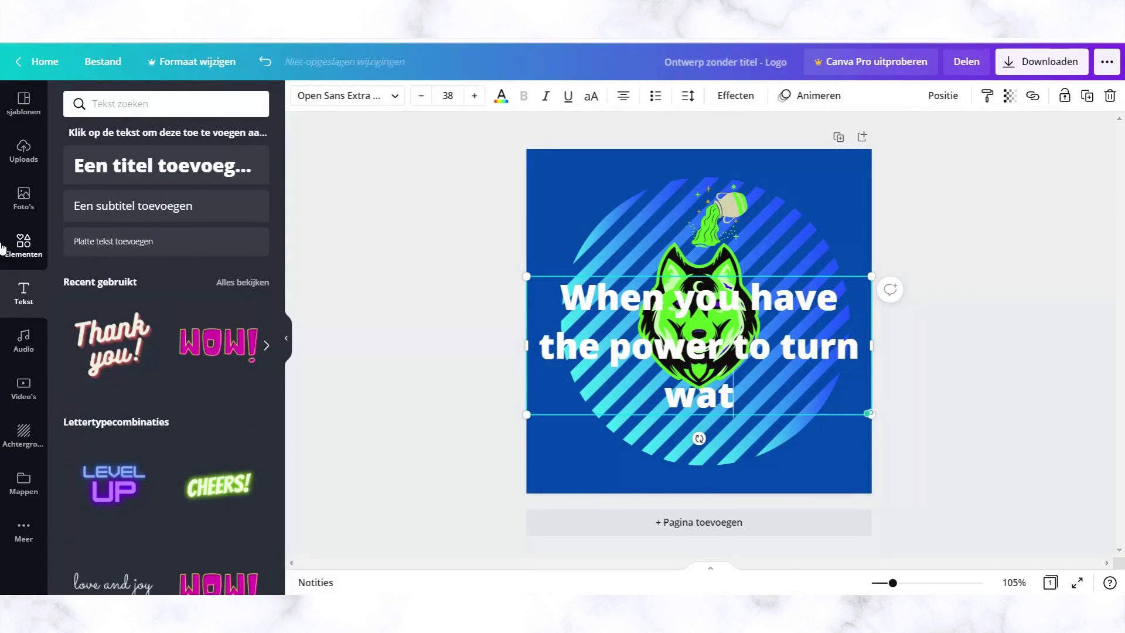
type("er in")
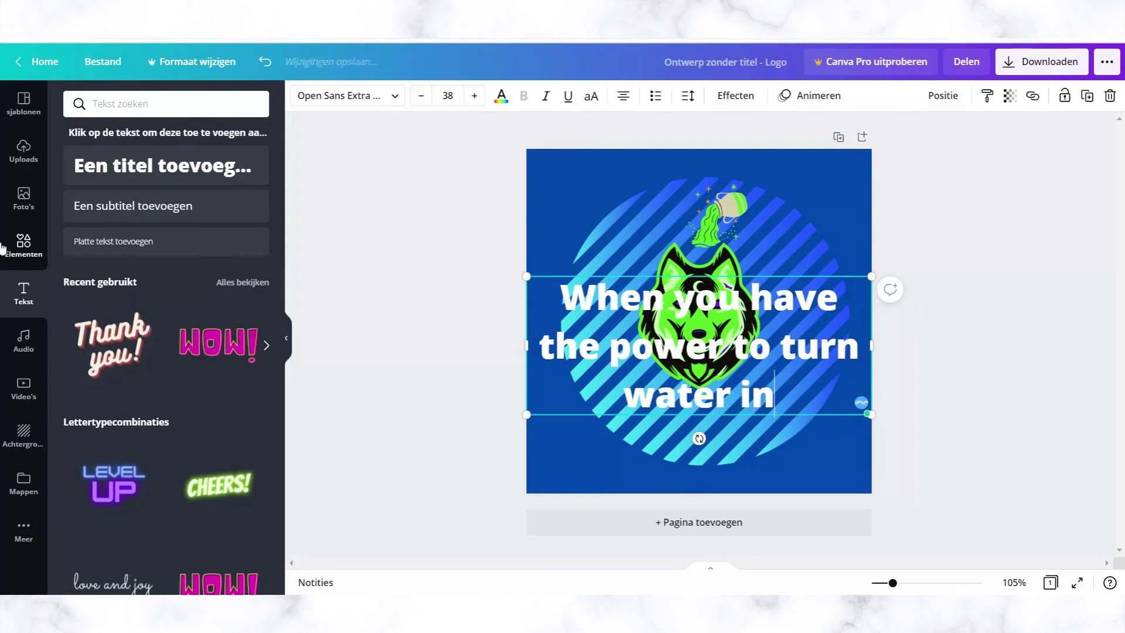
type(" to sometg")
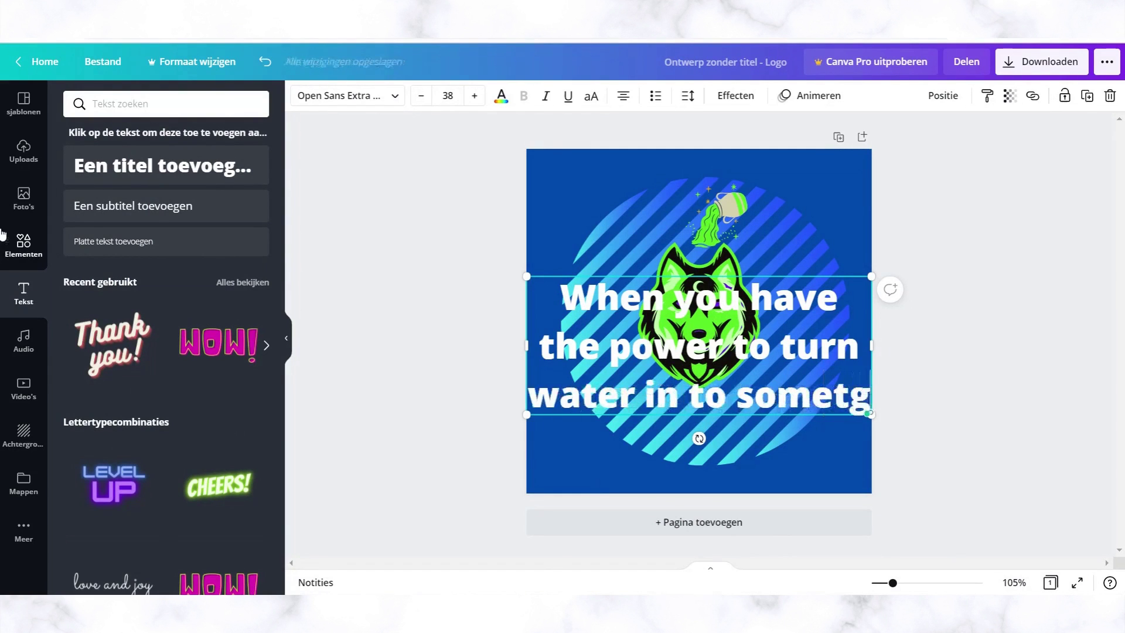
key("BackSpace")
type("h")
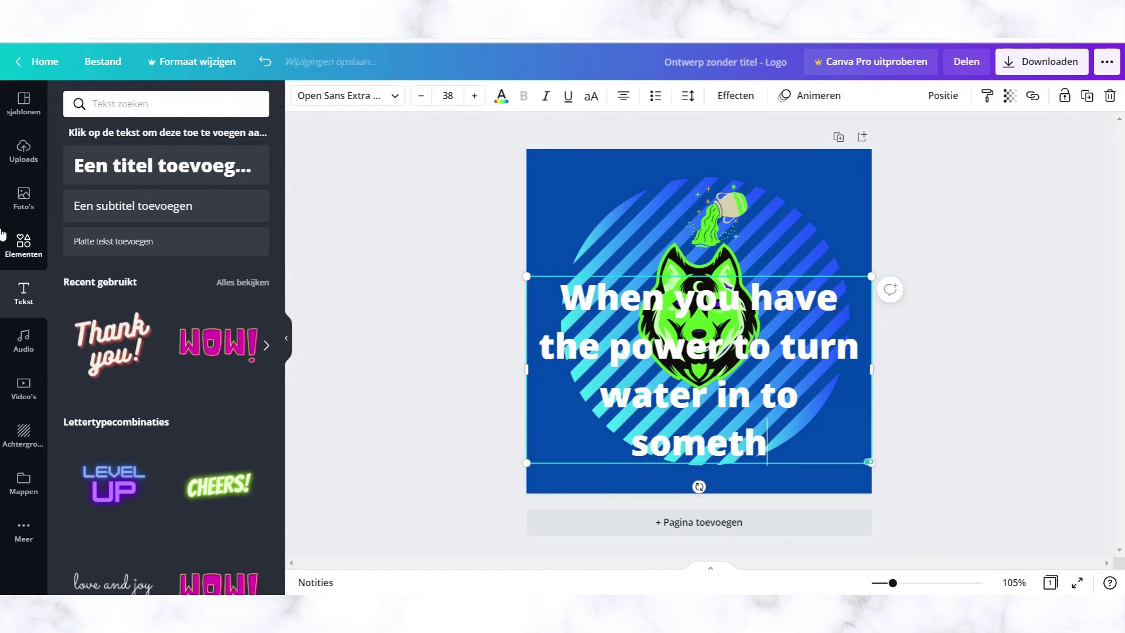
type("ing magical")
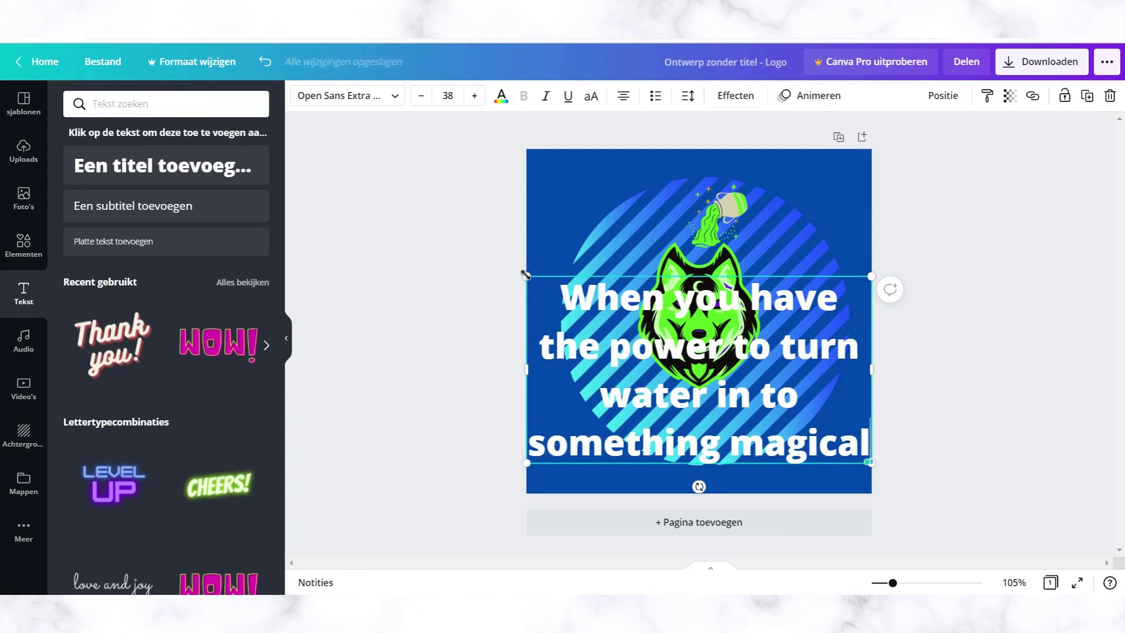
Step: Shrink the slogan to size 18,3, widen its box to fit two lines and centre it just below the wolf emblem
left_click_drag(524, 275, 706, 373)
left_click_drag(706, 420, 561, 416)
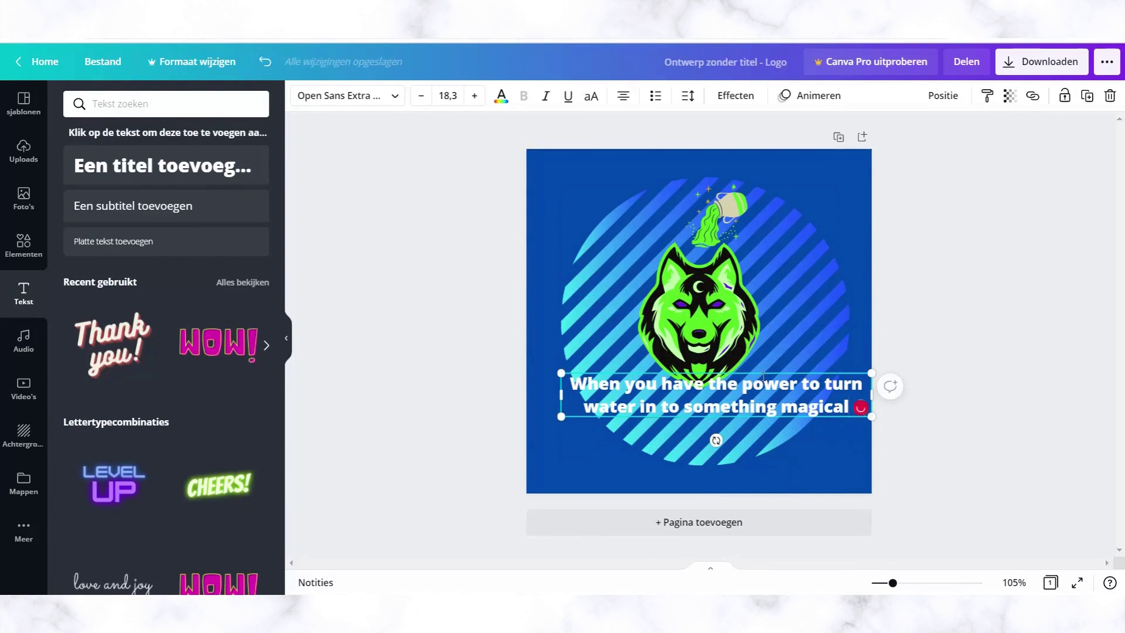
left_click_drag(754, 383, 742, 388)
Step: Enlarge the striped circle in two opposite directions until it extends slightly past all edges of the canvas
left_click(799, 320)
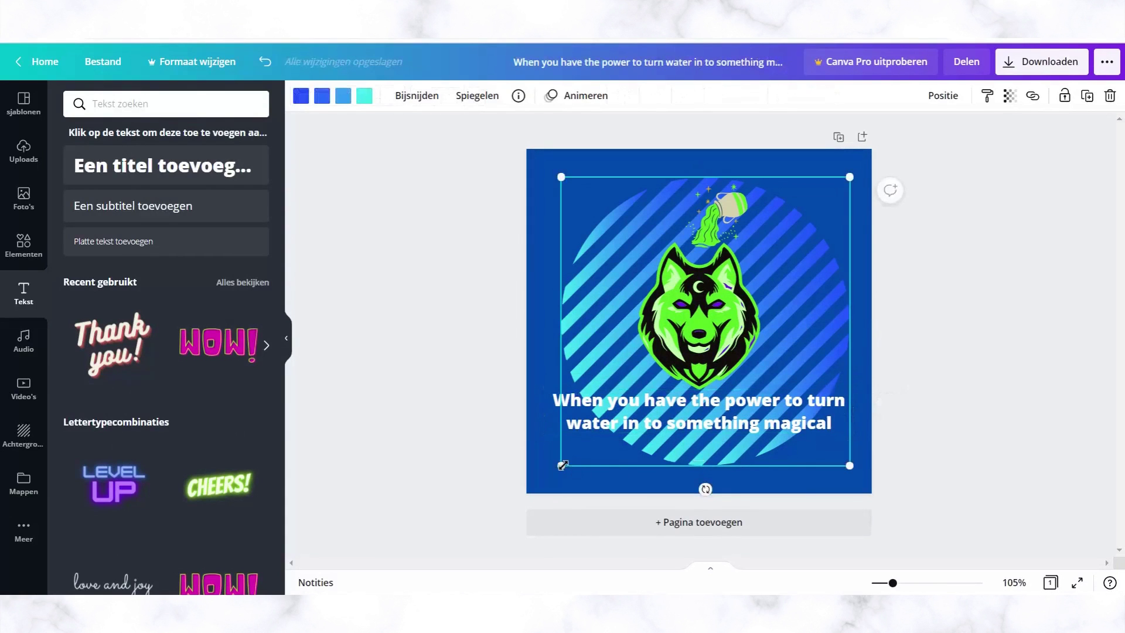
left_click_drag(563, 465, 521, 505)
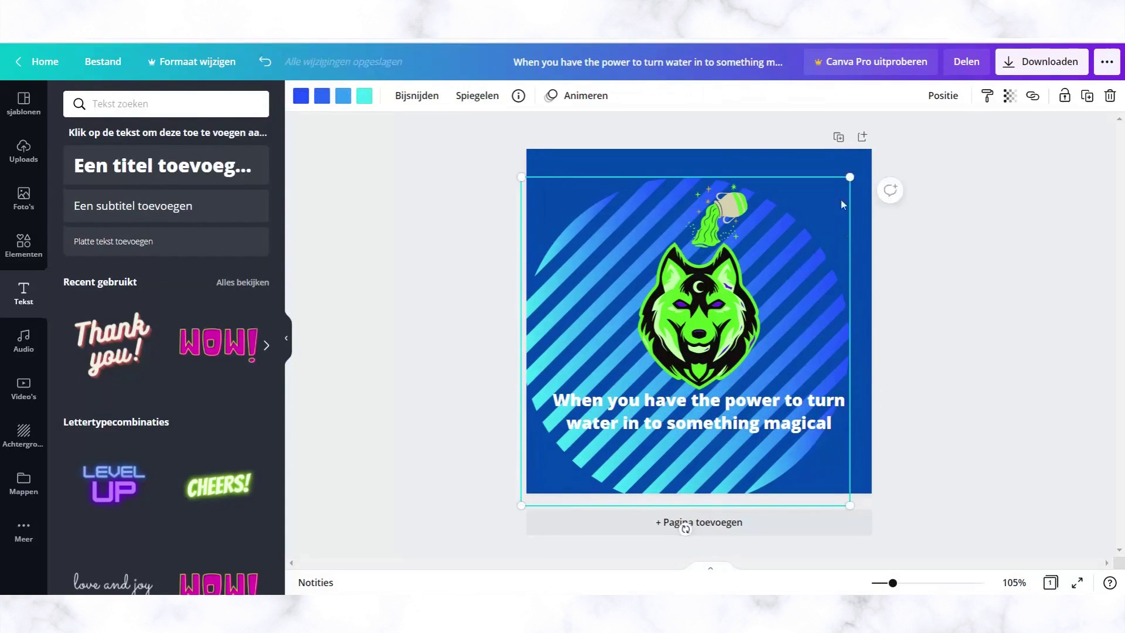
left_click_drag(848, 176, 872, 150)
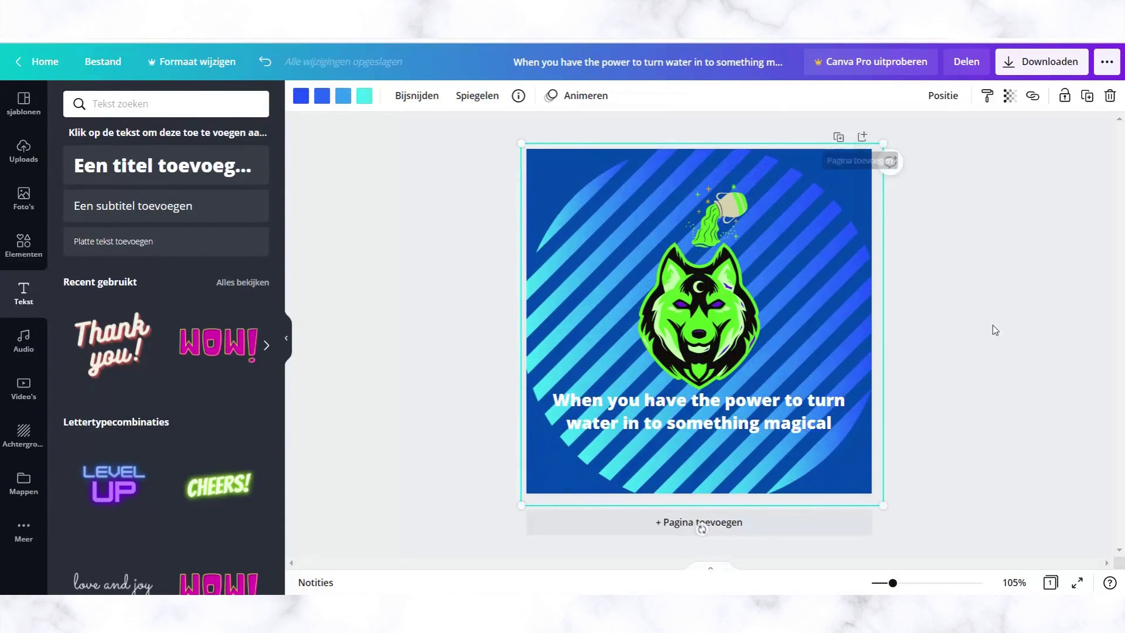
left_click(987, 354)
Step: Try the Neon, Split and Slagschad. text effects on the slogan and settle on the Omh. brengen style
left_click(762, 411)
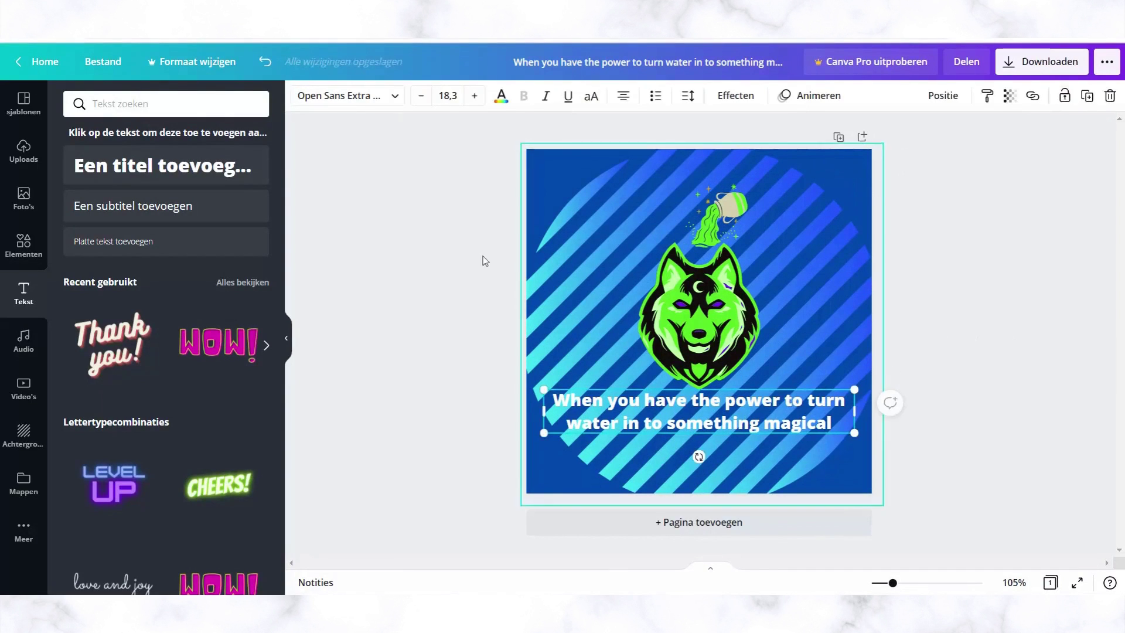
left_click(732, 95)
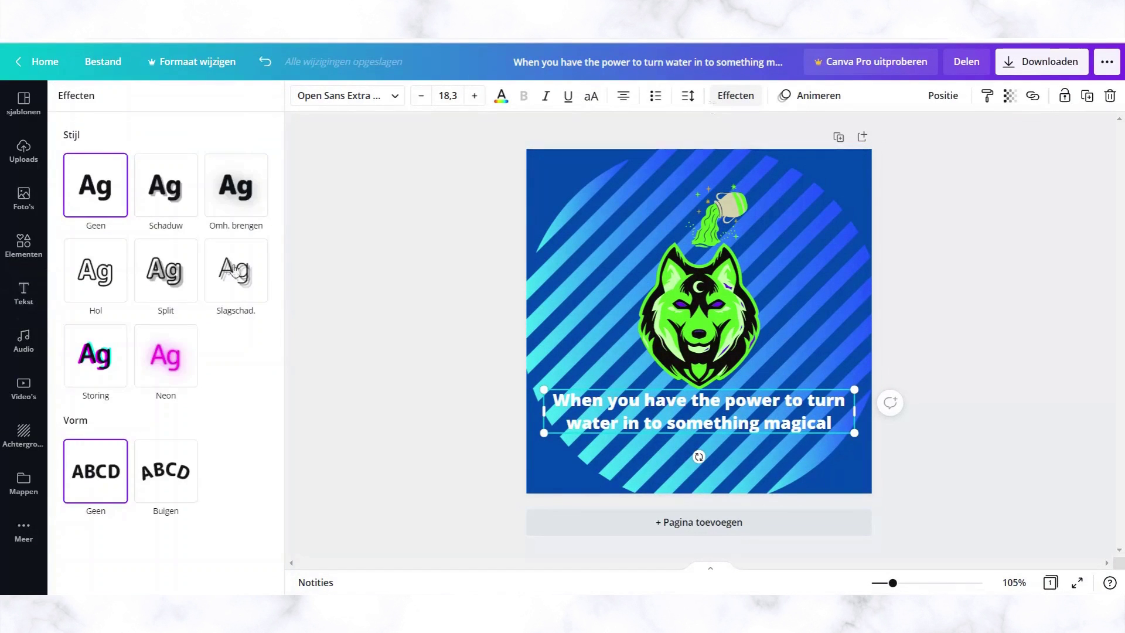
left_click(173, 365)
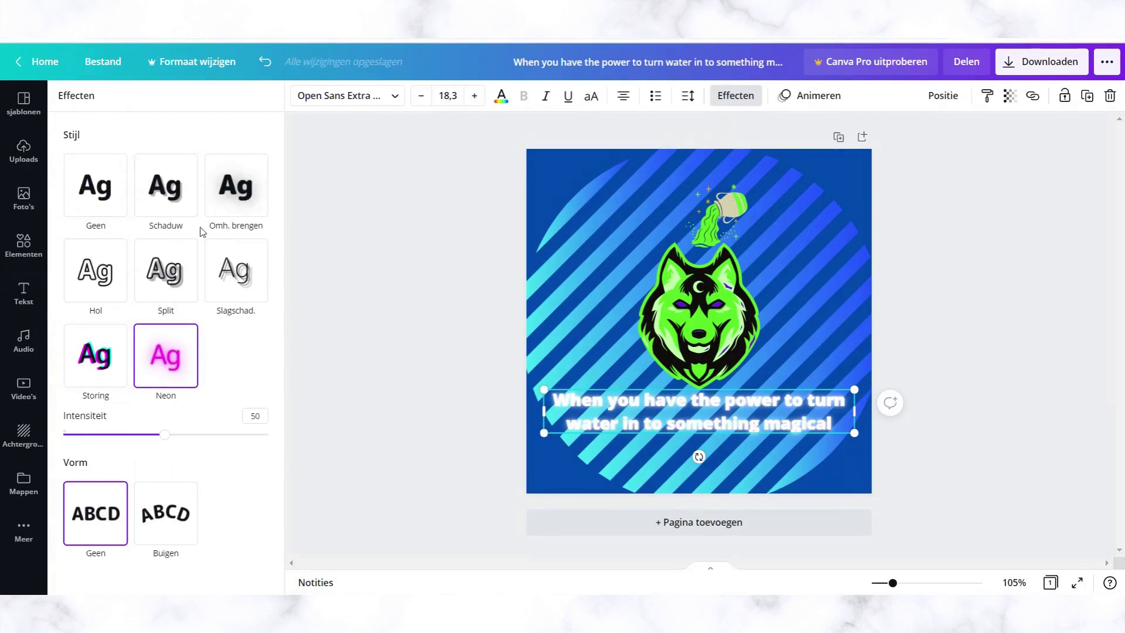
left_click(164, 271)
left_click(222, 273)
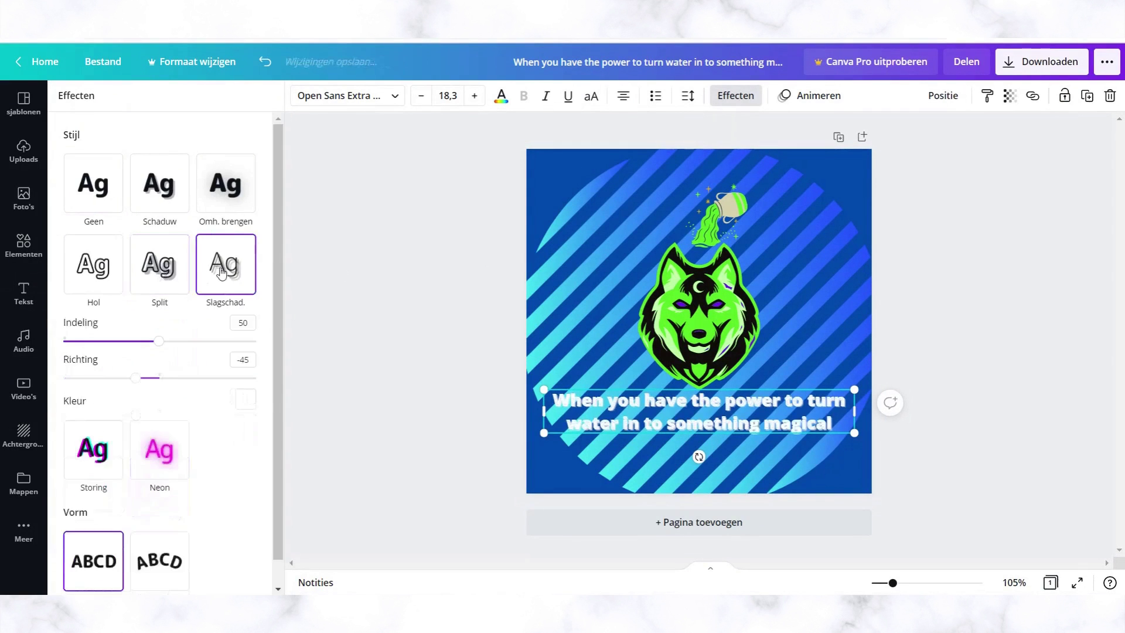
left_click(233, 215)
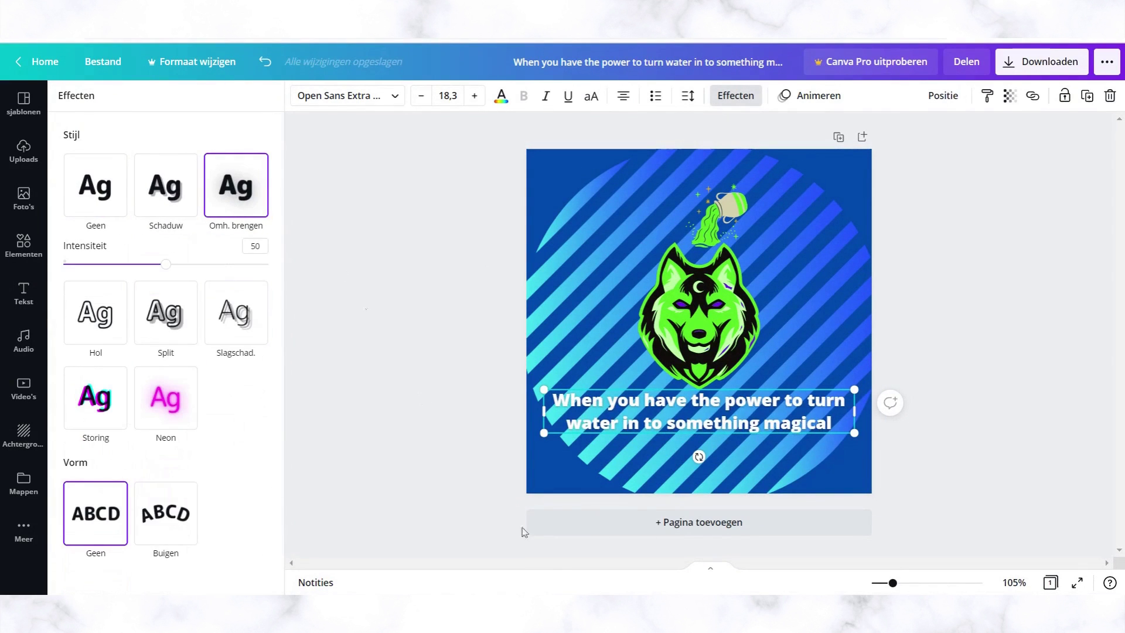
key("alt+Tab")
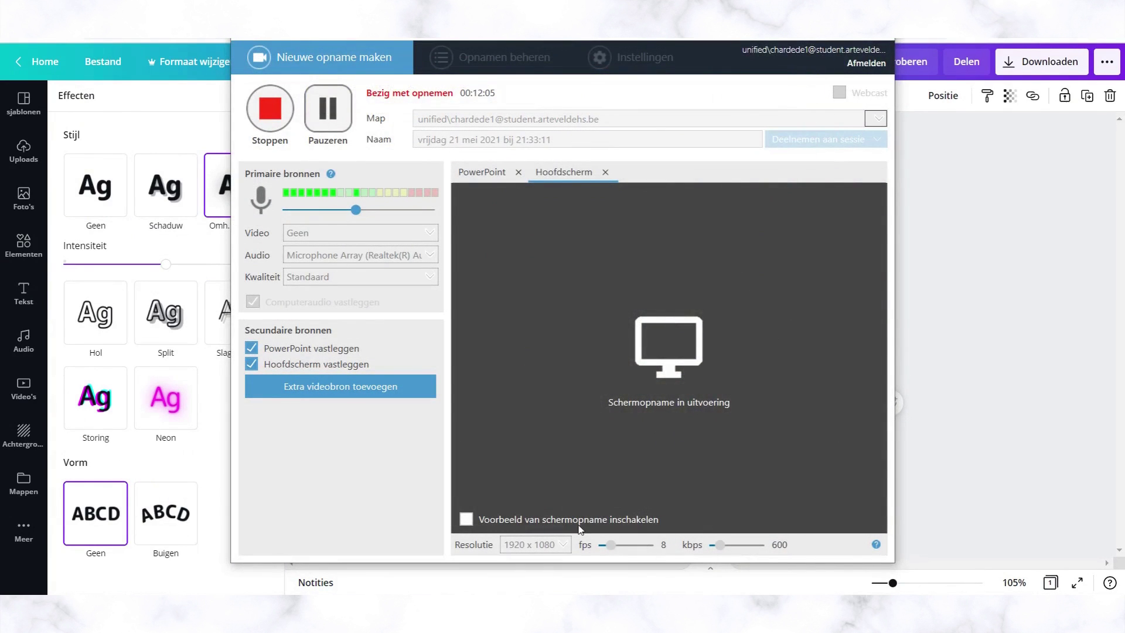
left_click(253, 348)
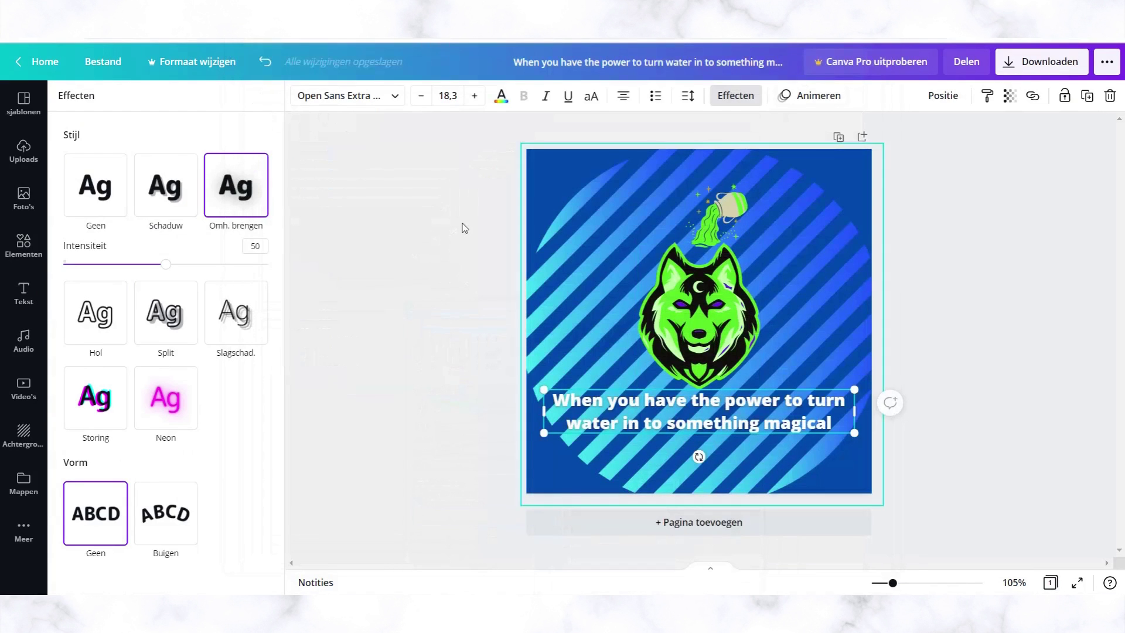
Step: Recolour the slogan text to the light green from the document colours
left_click(502, 99)
left_click(166, 208)
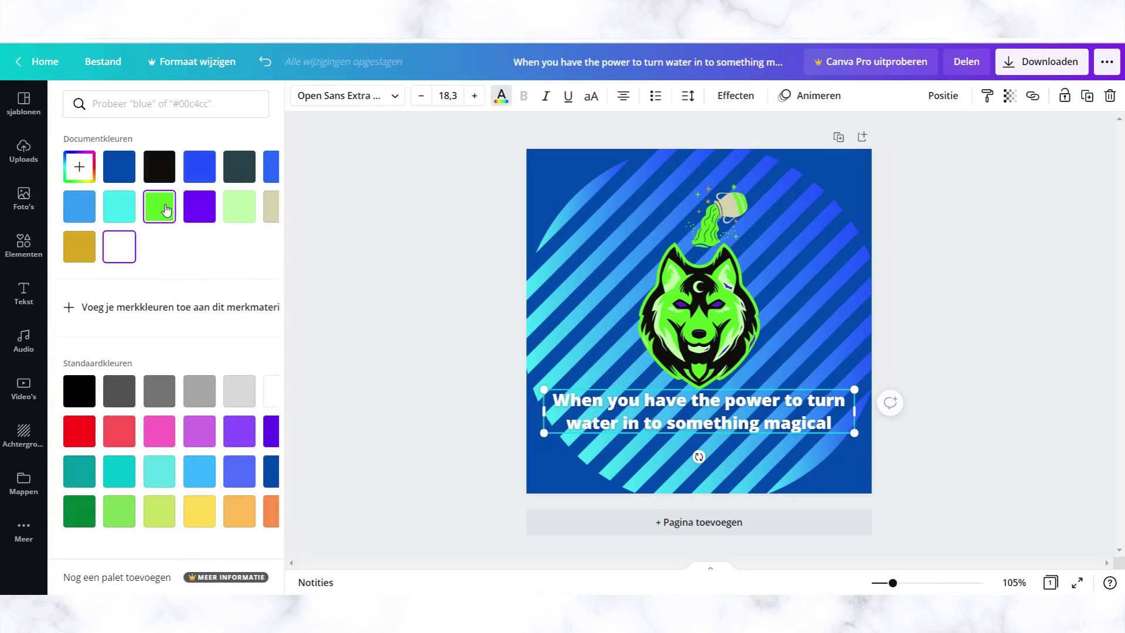
left_click(233, 214)
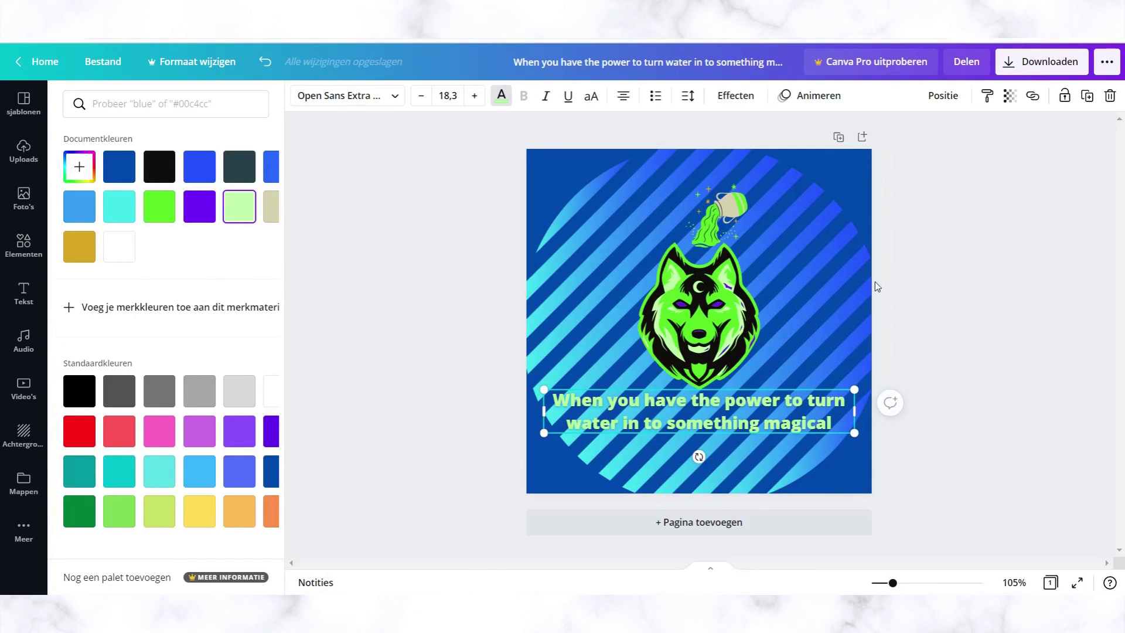
Step: Lower the striped circle's transparency value to 18 so it fades into the blue background
left_click(853, 275)
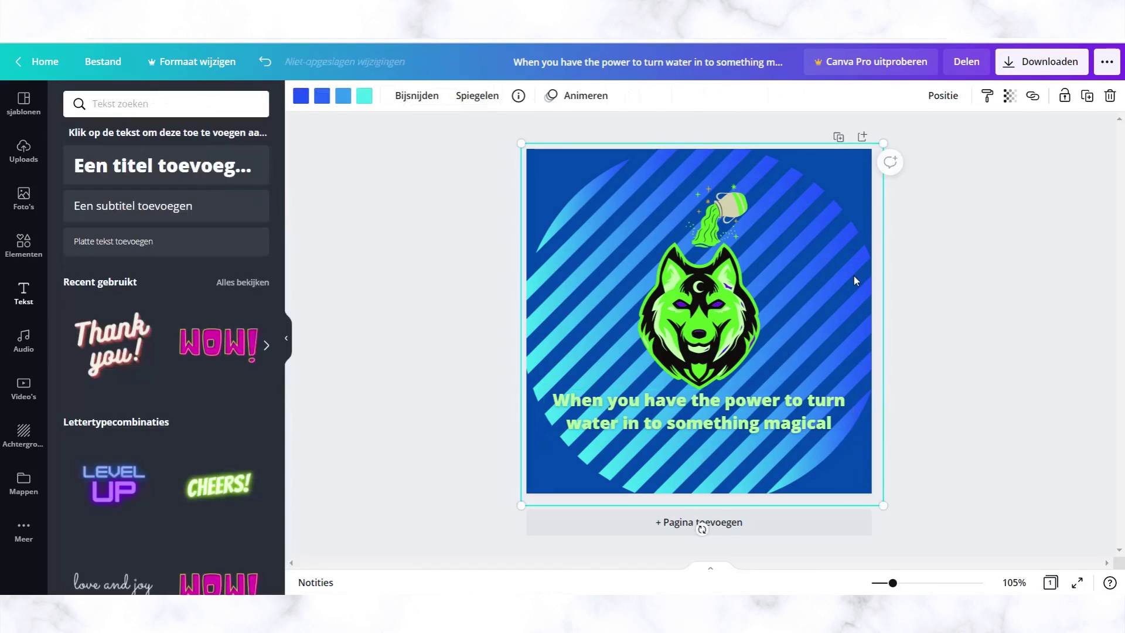
left_click(1005, 97)
left_click_drag(969, 142, 900, 143)
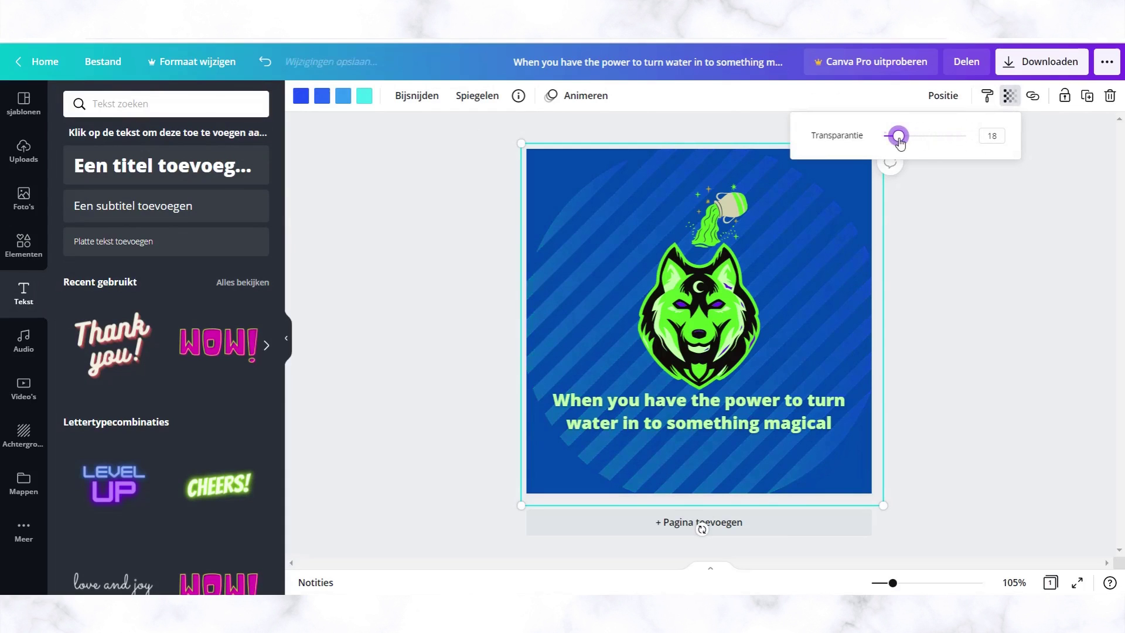
left_click(929, 323)
left_click(930, 322)
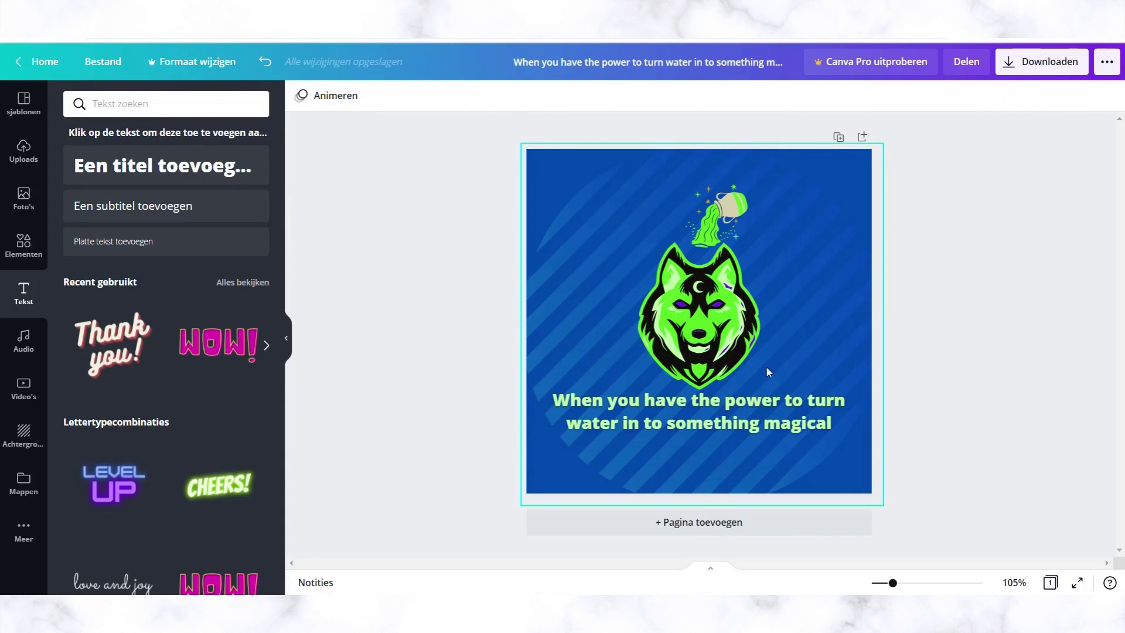
Step: Narrow the slogan's text box so it wraps onto three lines and centre it slightly lower beneath the wolf
left_click(767, 406)
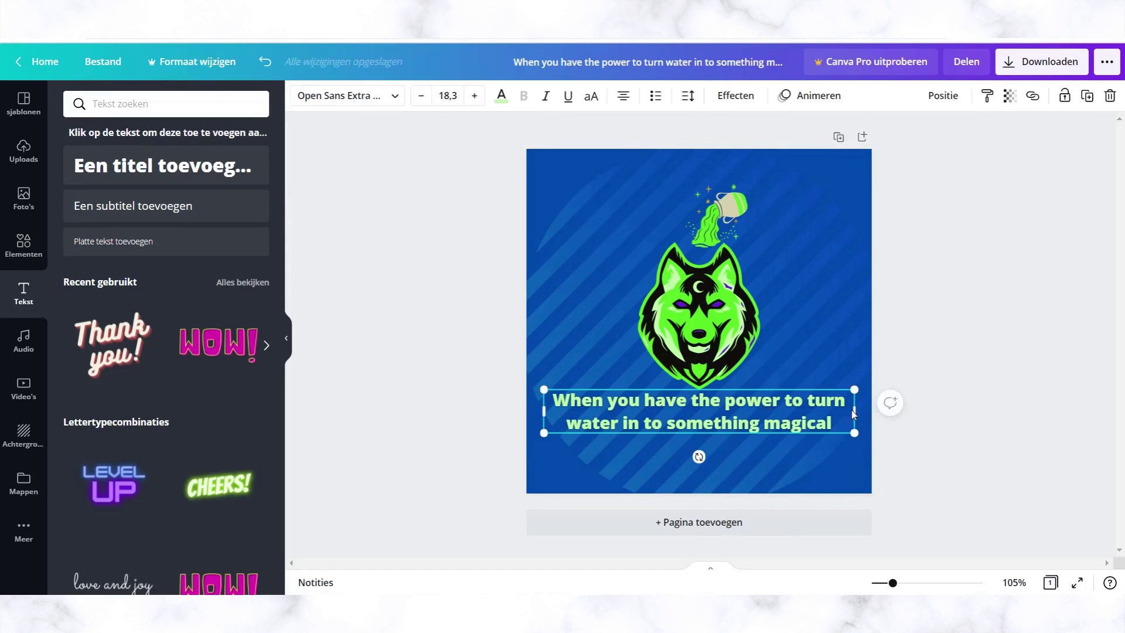
left_click_drag(855, 412, 791, 408)
left_click_drag(768, 406, 759, 407)
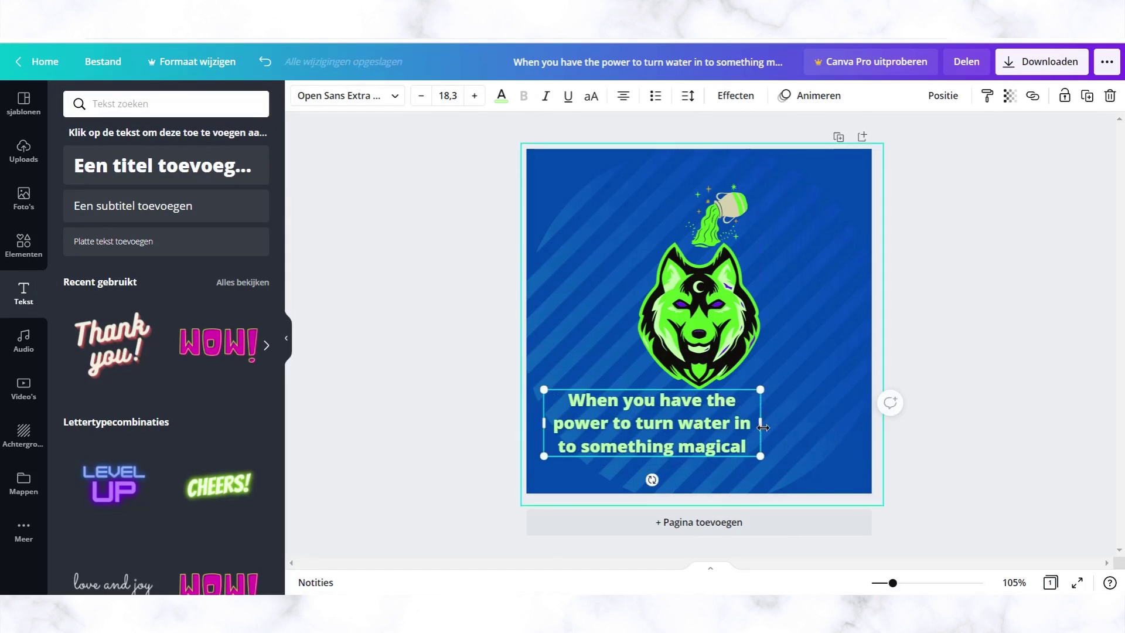
left_click_drag(707, 426, 751, 434)
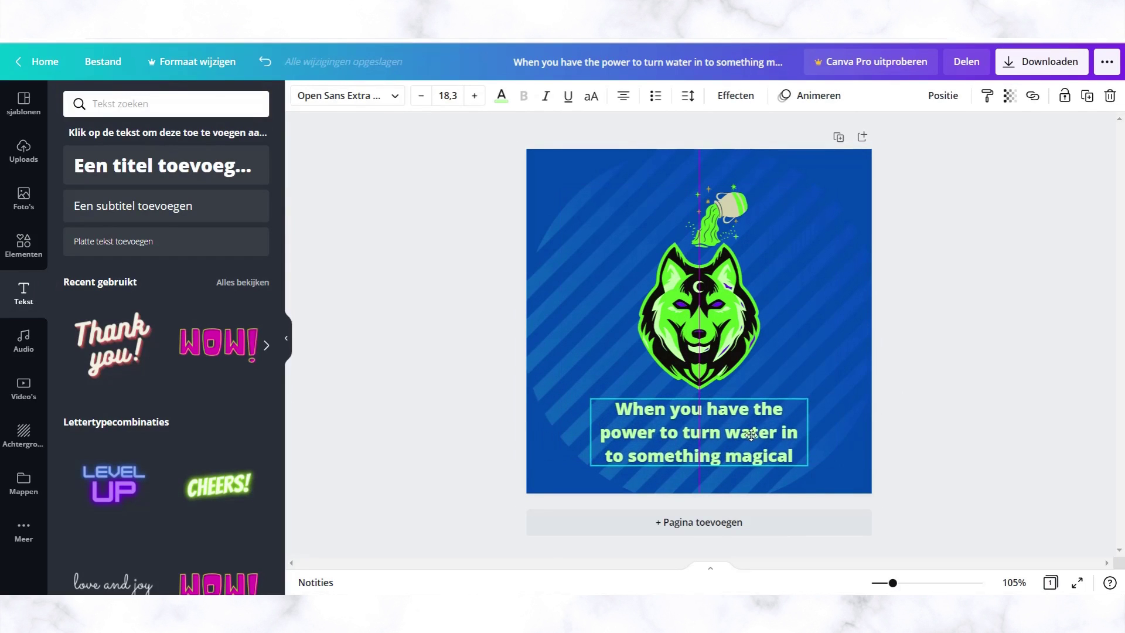
left_click(979, 375)
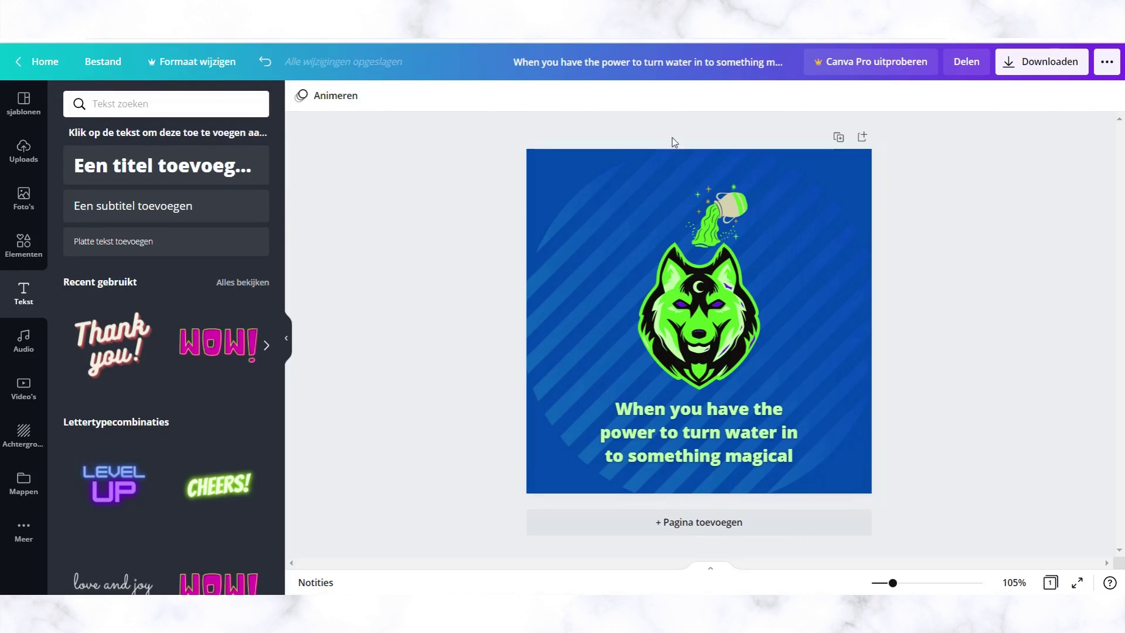
Step: Enlarge the water jug and move it down so its green stream pours onto the top of the wolf's head
left_click(739, 185)
left_click_drag(751, 178, 729, 207)
left_click(784, 273)
left_click(741, 202)
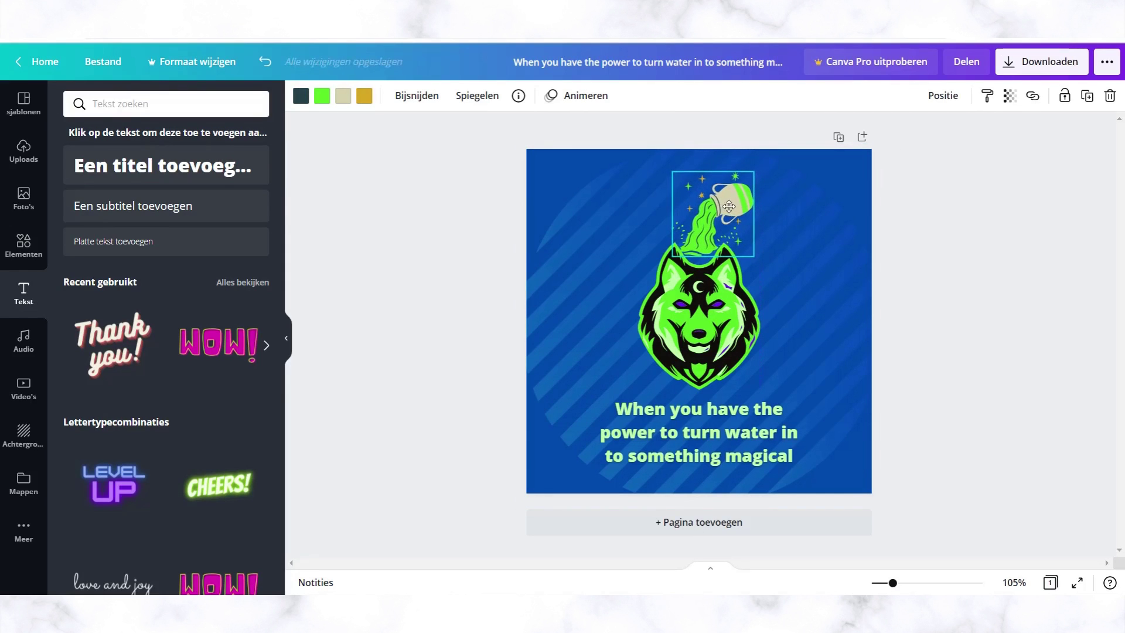
left_click(964, 245)
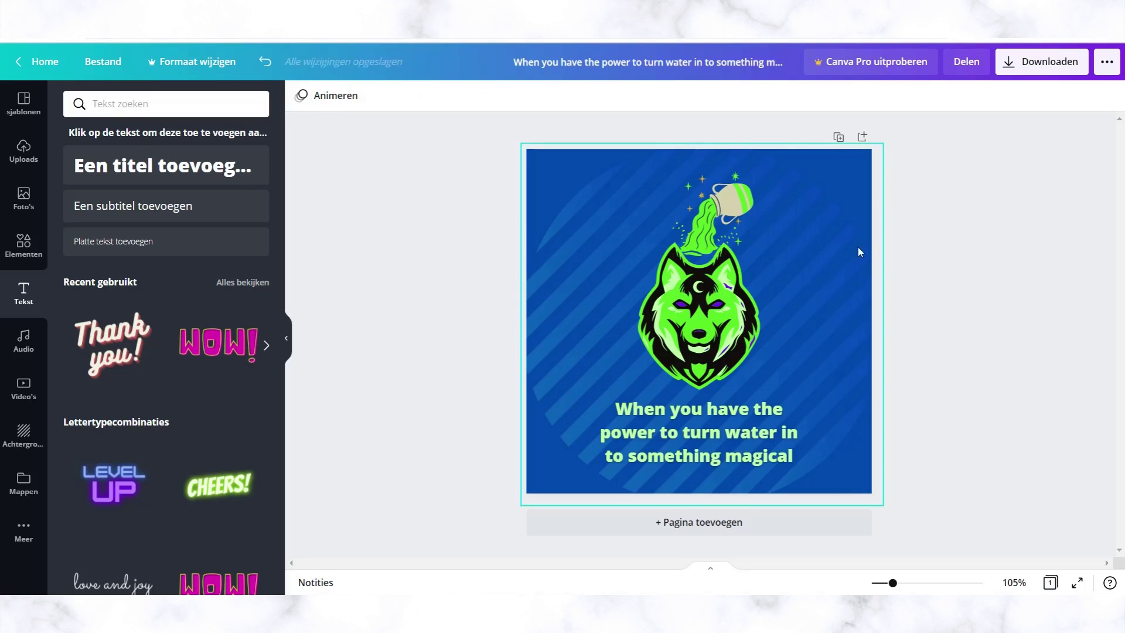
left_click_drag(754, 202, 747, 205)
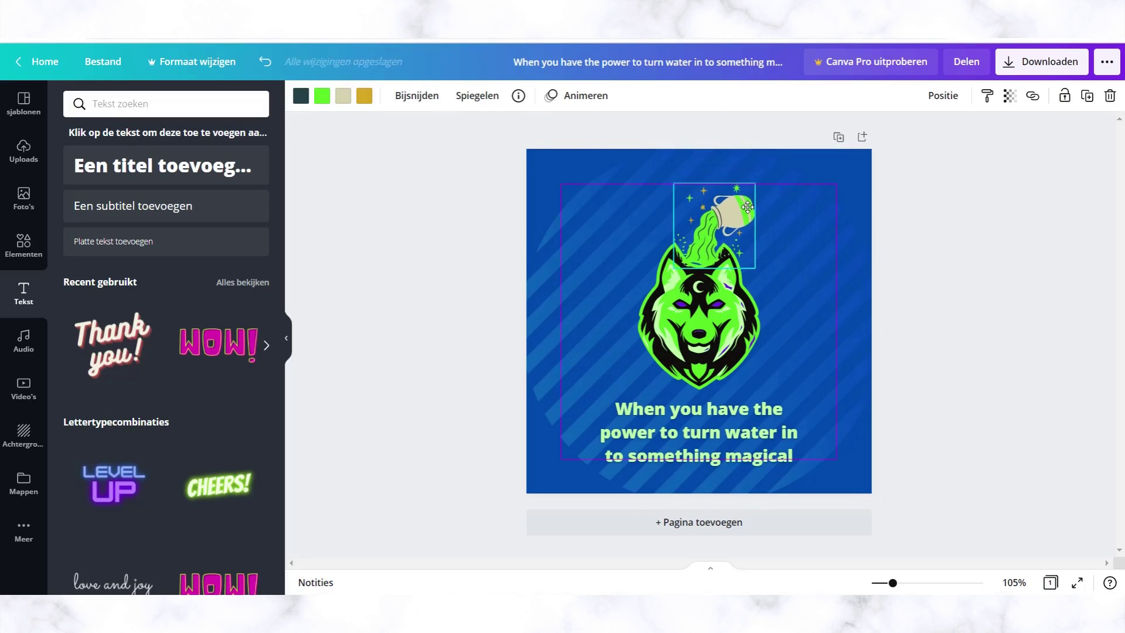
Step: Send the water jug one layer backward, and enlarge it upward with its stream still falling on the wolf's head
left_click(945, 262)
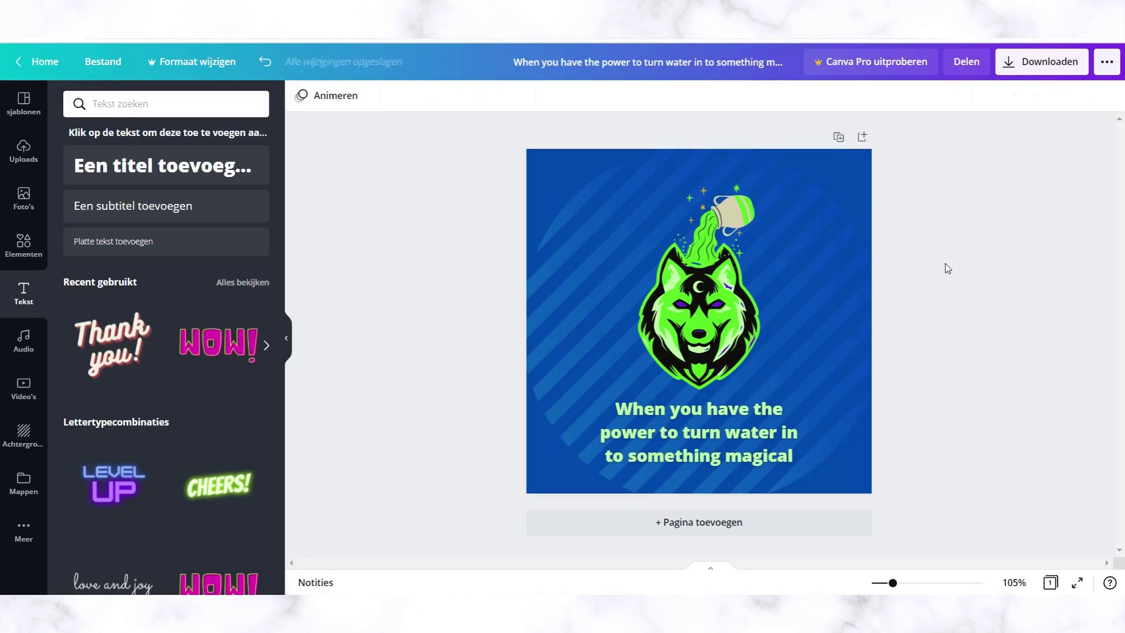
left_click(726, 229)
right_click(726, 226)
left_click(793, 332)
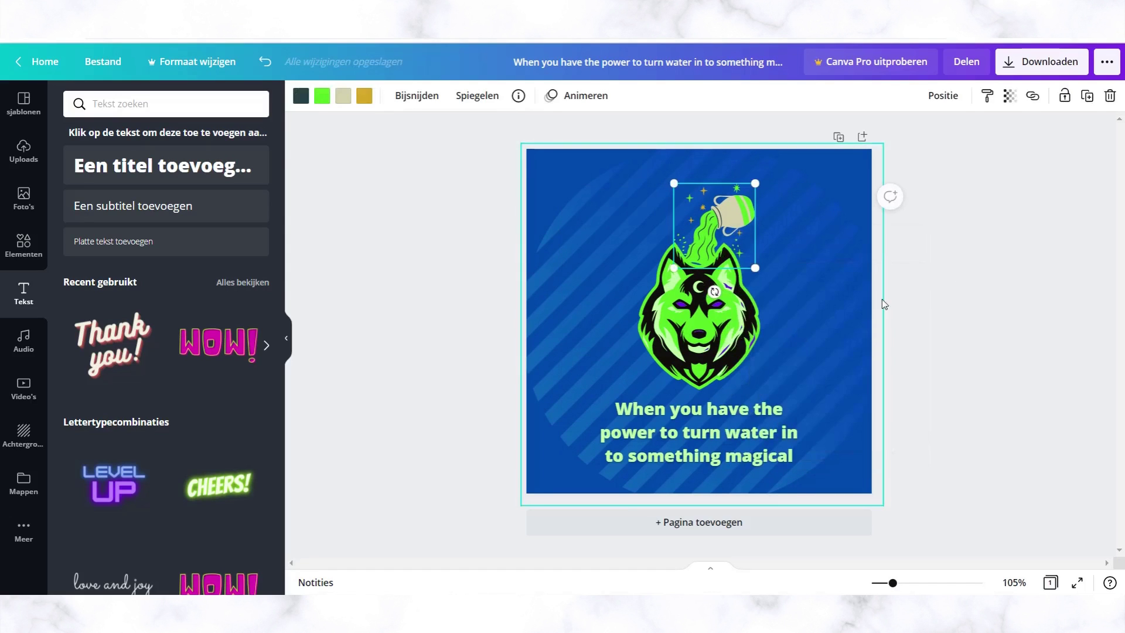
left_click(918, 269)
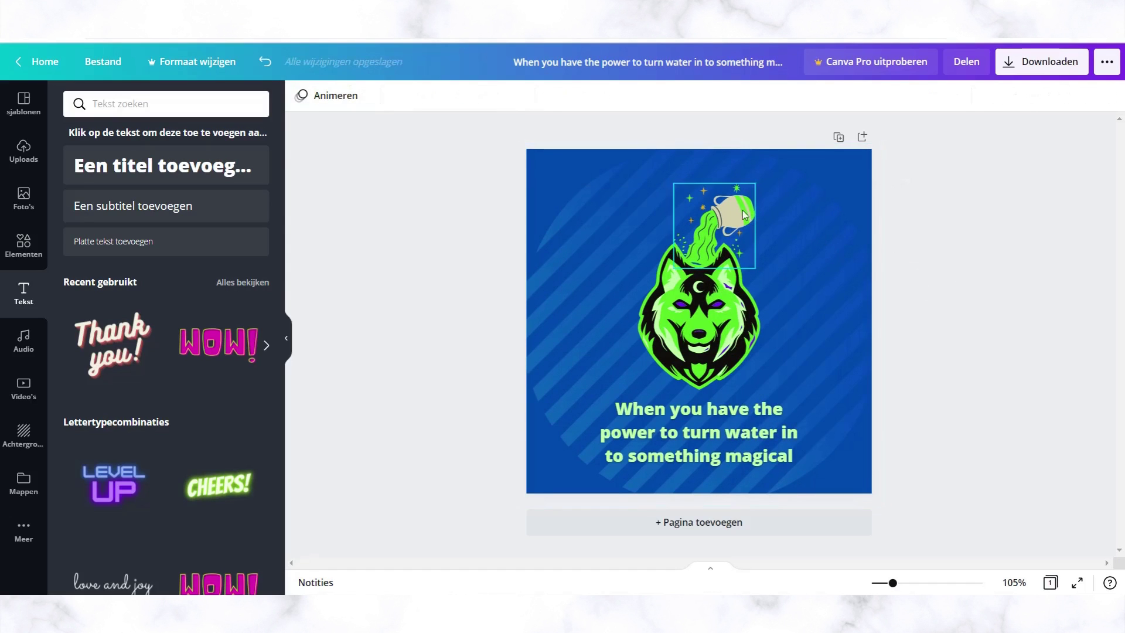
left_click_drag(746, 215, 753, 192)
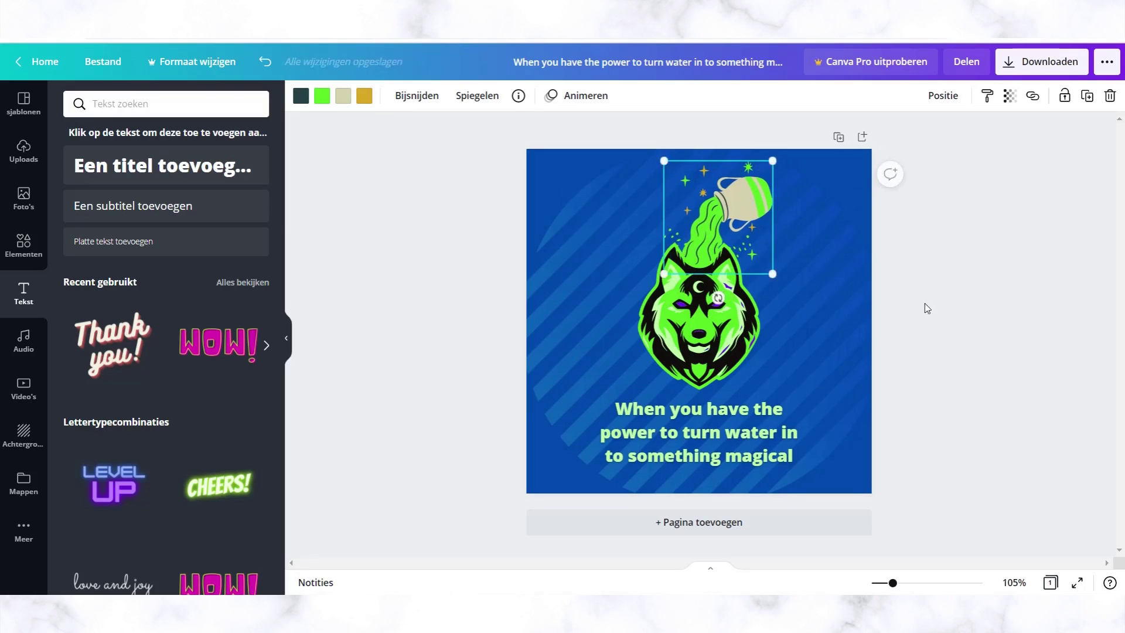
left_click(973, 319)
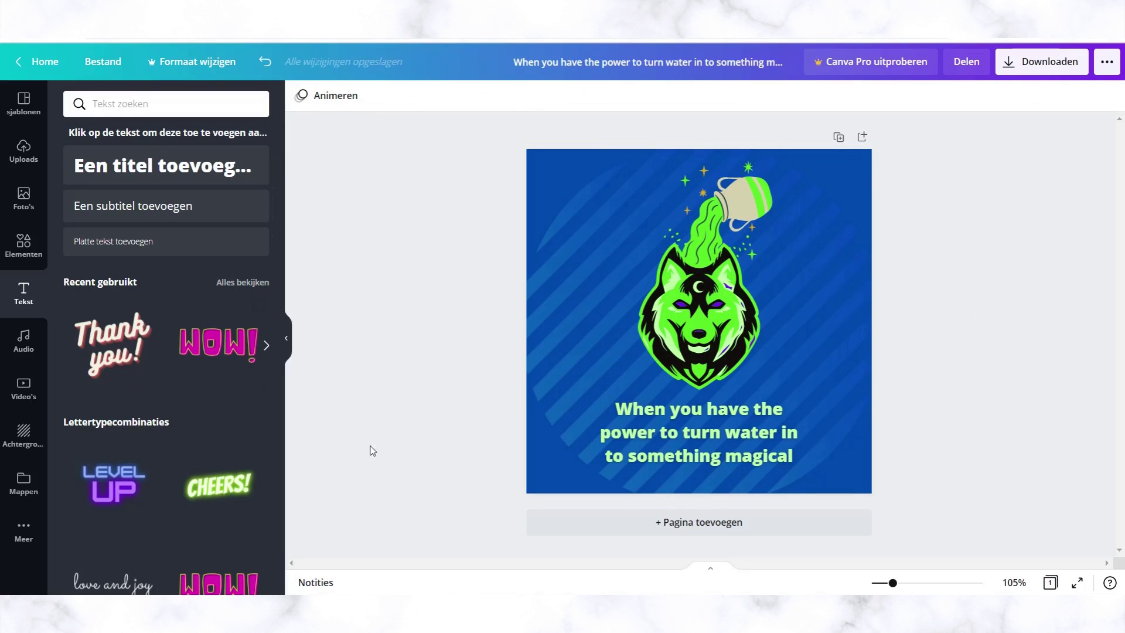
Step: Check the text effect settings of the slogan
left_click(665, 450)
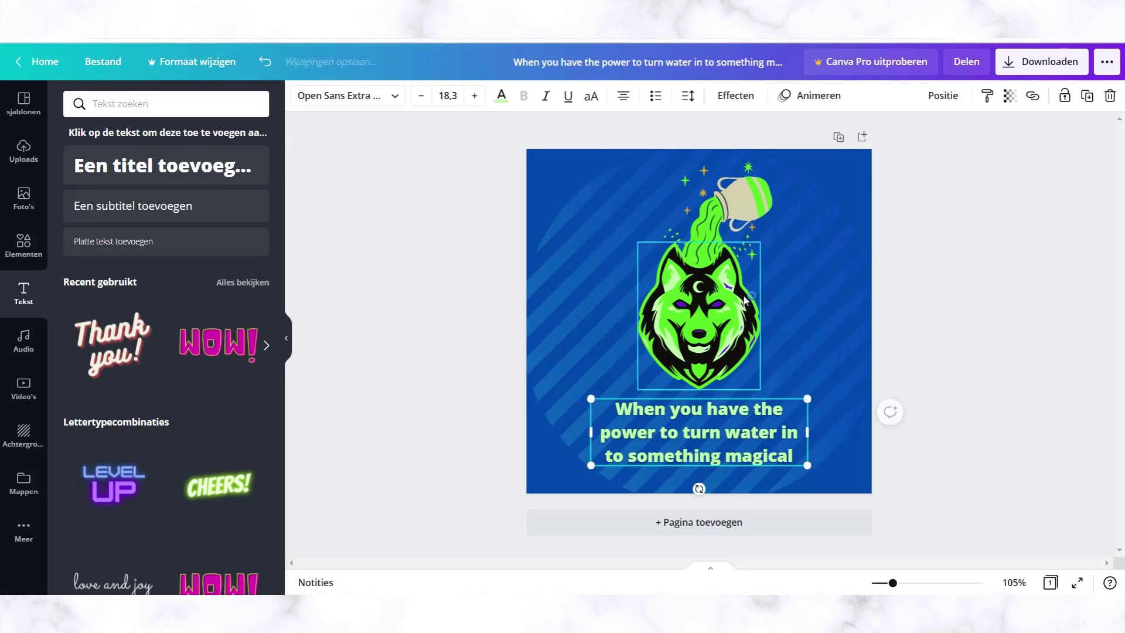
left_click(759, 103)
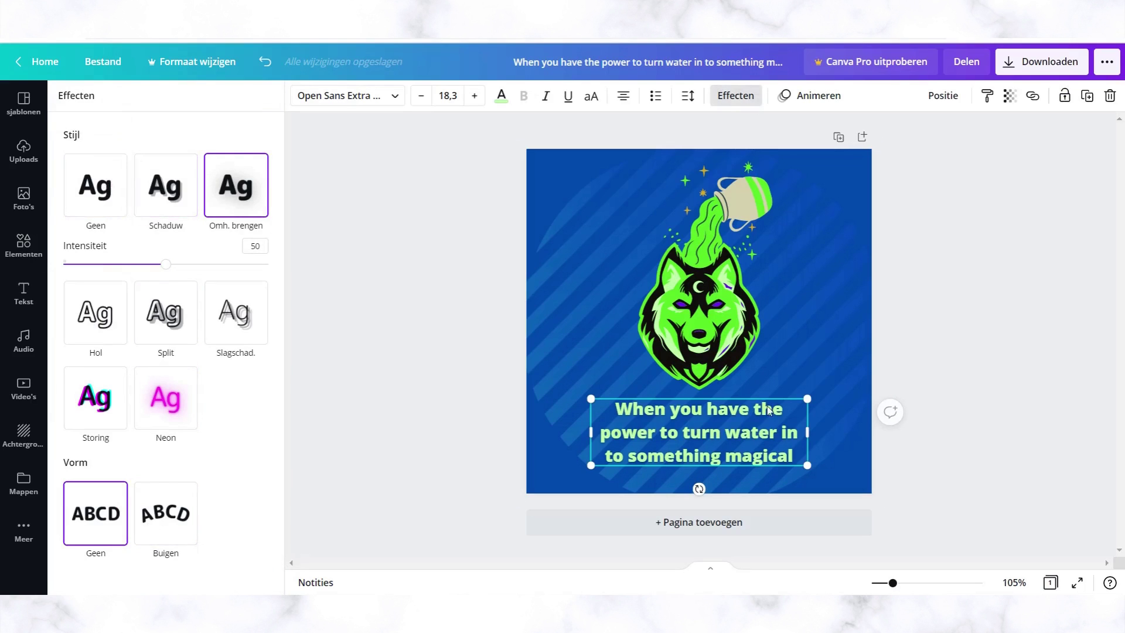
key("Escape")
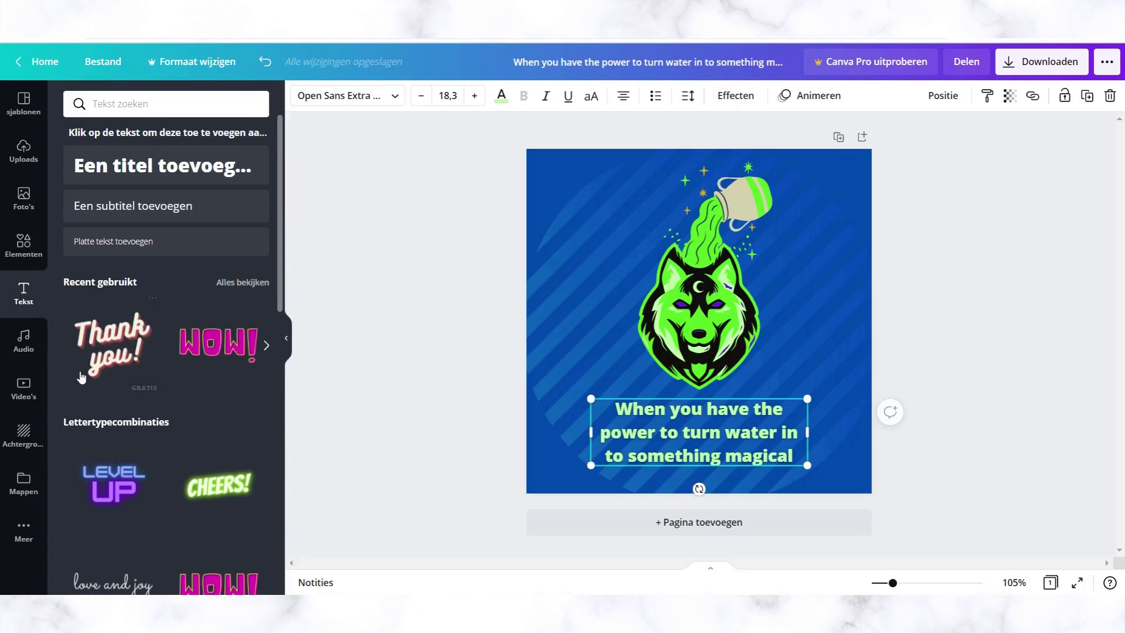
Step: Search the elements for "cirkel" and add the thin dashed circle outline to the design
left_click(25, 248)
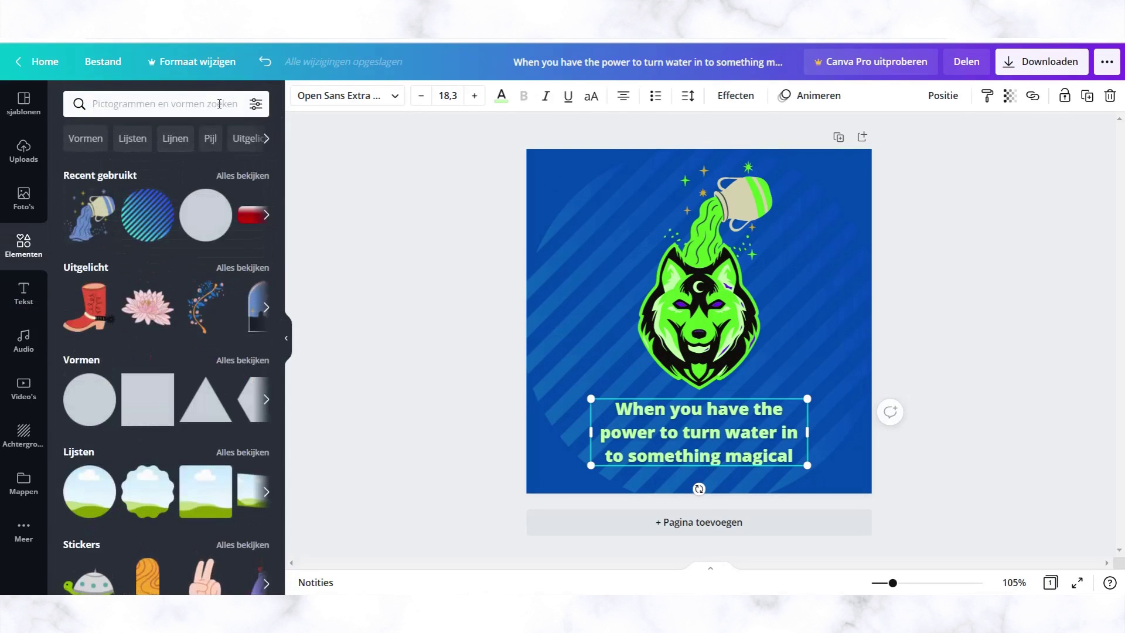
left_click(219, 103)
type("c")
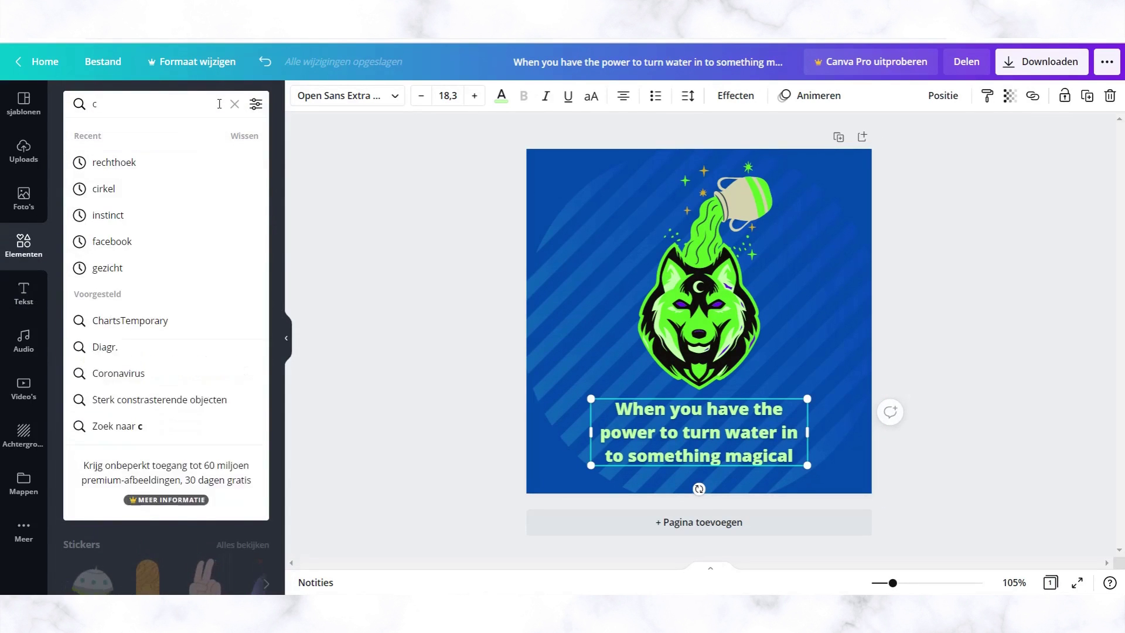
type("irk")
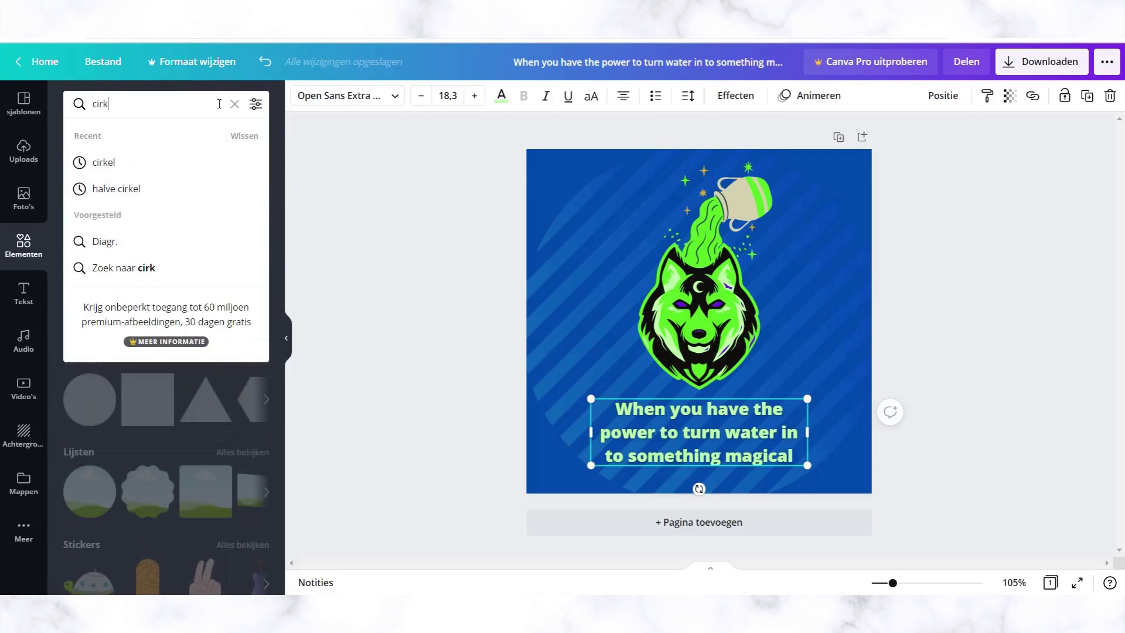
type("el")
key("Return")
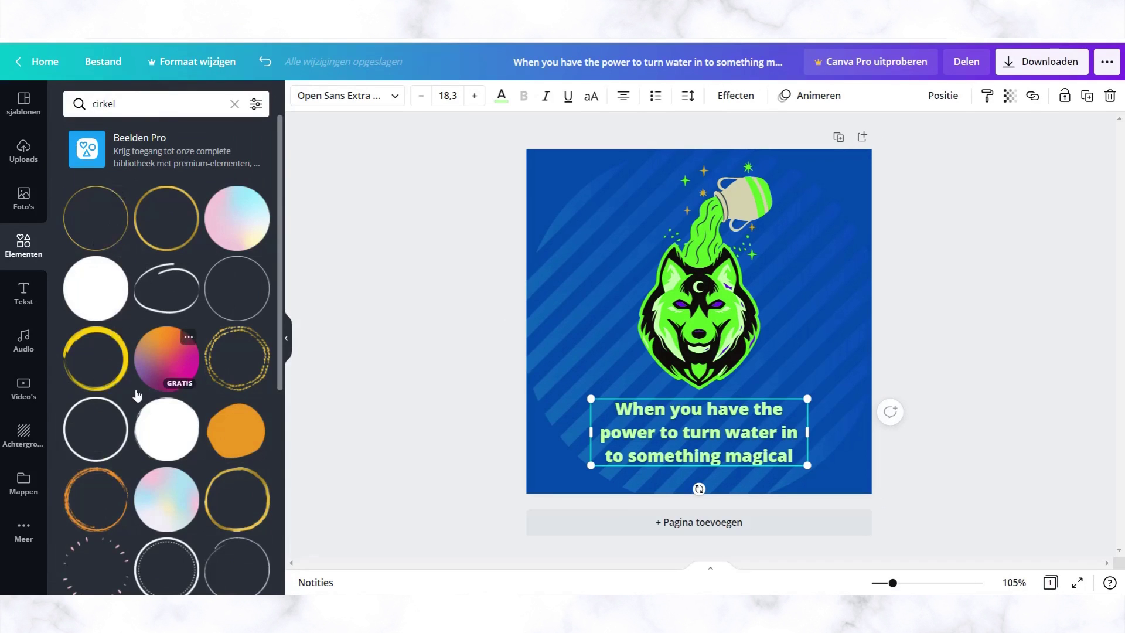
scroll(135, 389, "down", 3)
scroll(135, 394, "down", 5)
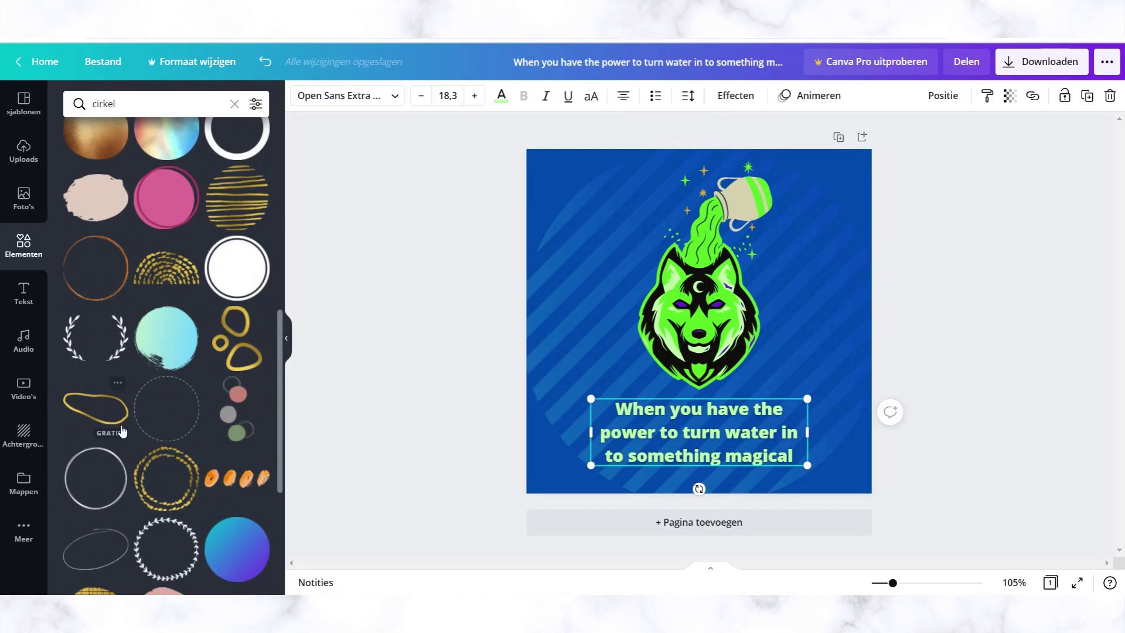
left_click(186, 405)
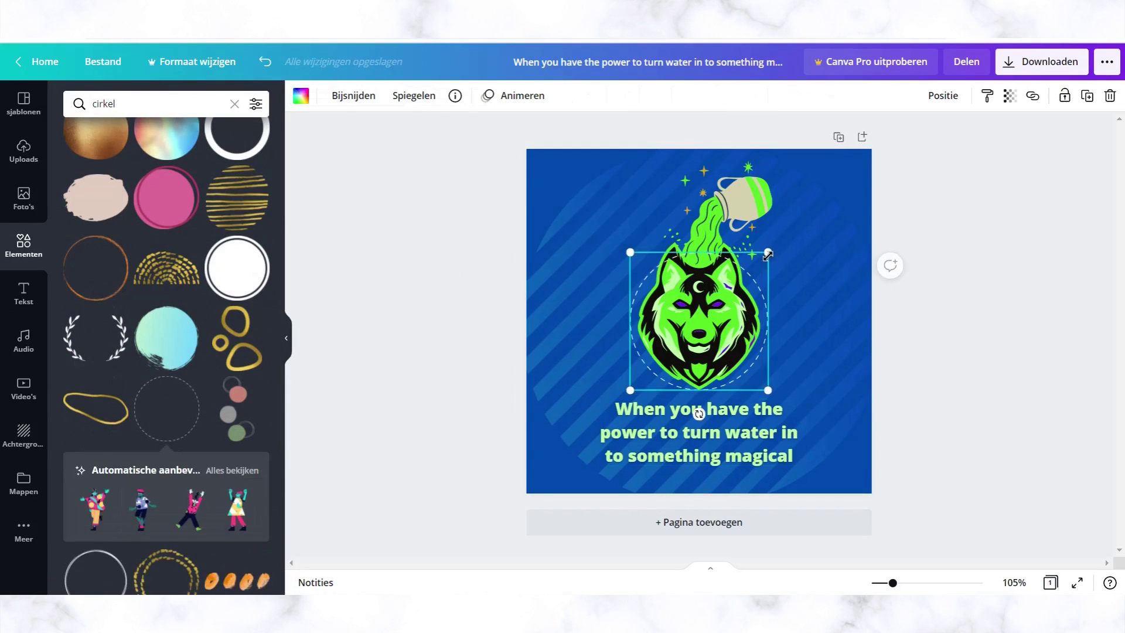
Step: Enlarge the dashed circle until it spans the page and surrounds the jug, wolf and slogan
left_click_drag(768, 252, 895, 202)
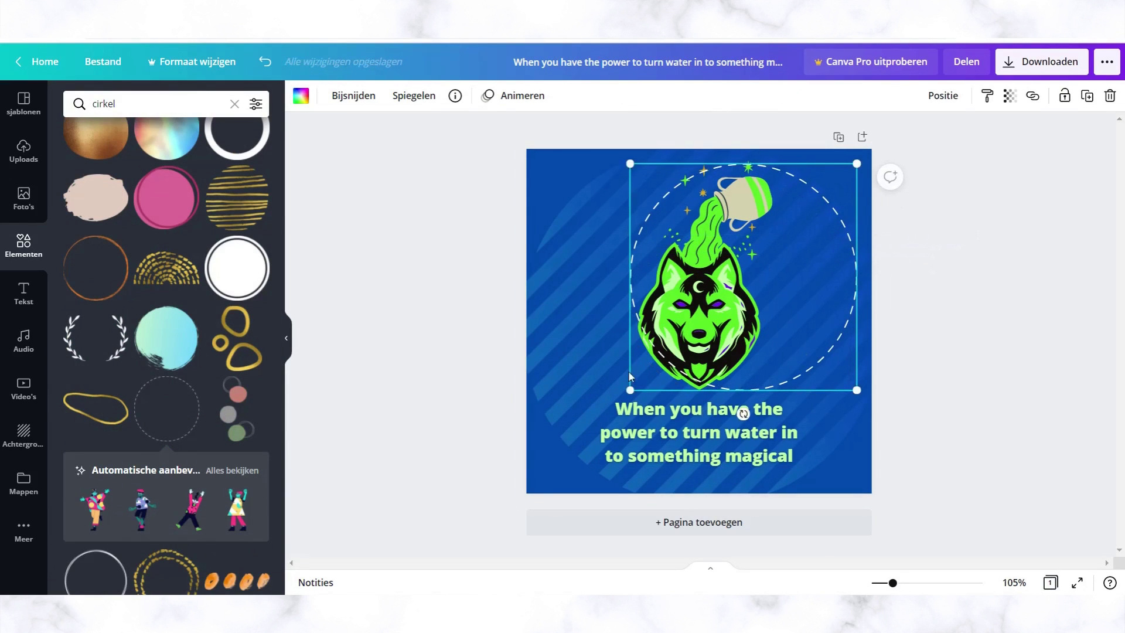
left_click_drag(627, 383, 466, 451)
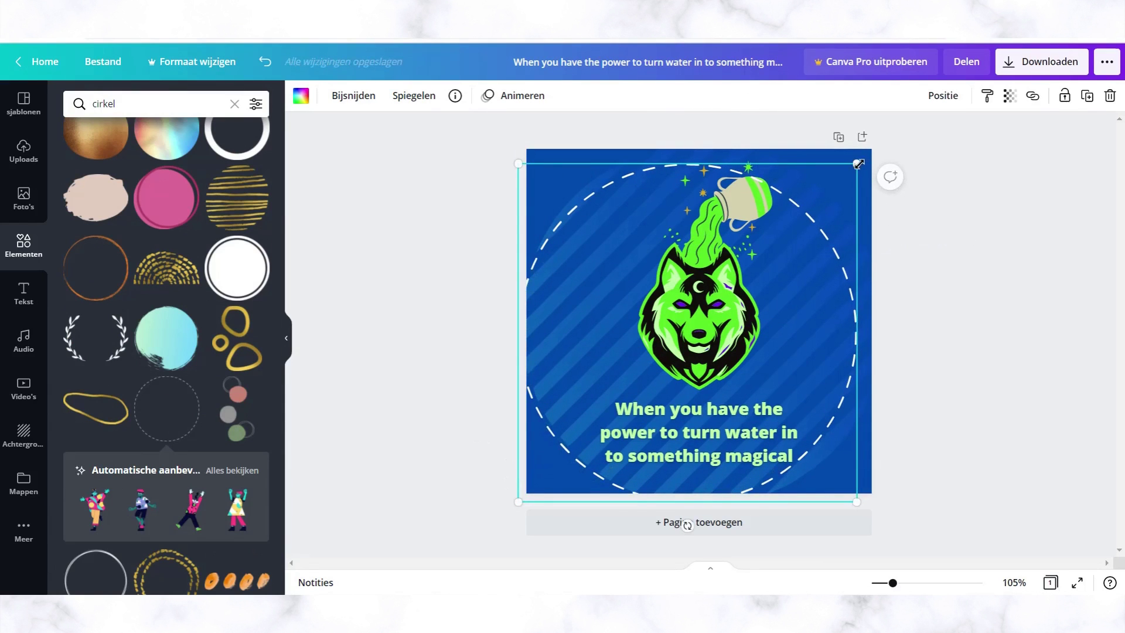
left_click_drag(857, 164, 893, 170)
left_click(944, 411)
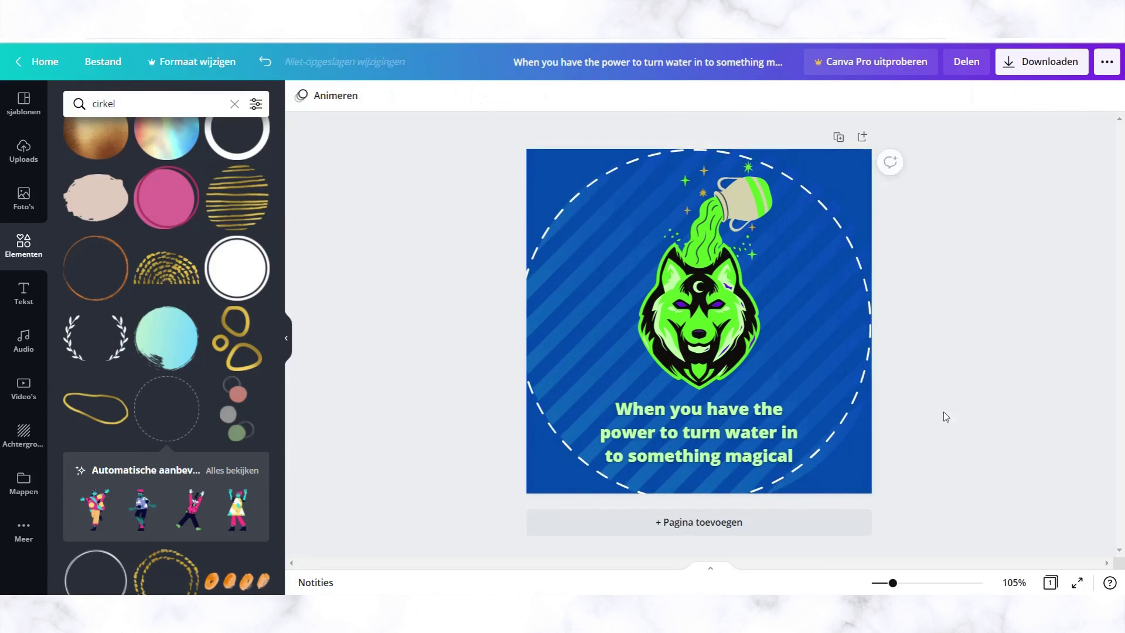
Step: Shrink the dashed circle slightly and shift it up to fit within the page height
left_click(521, 151)
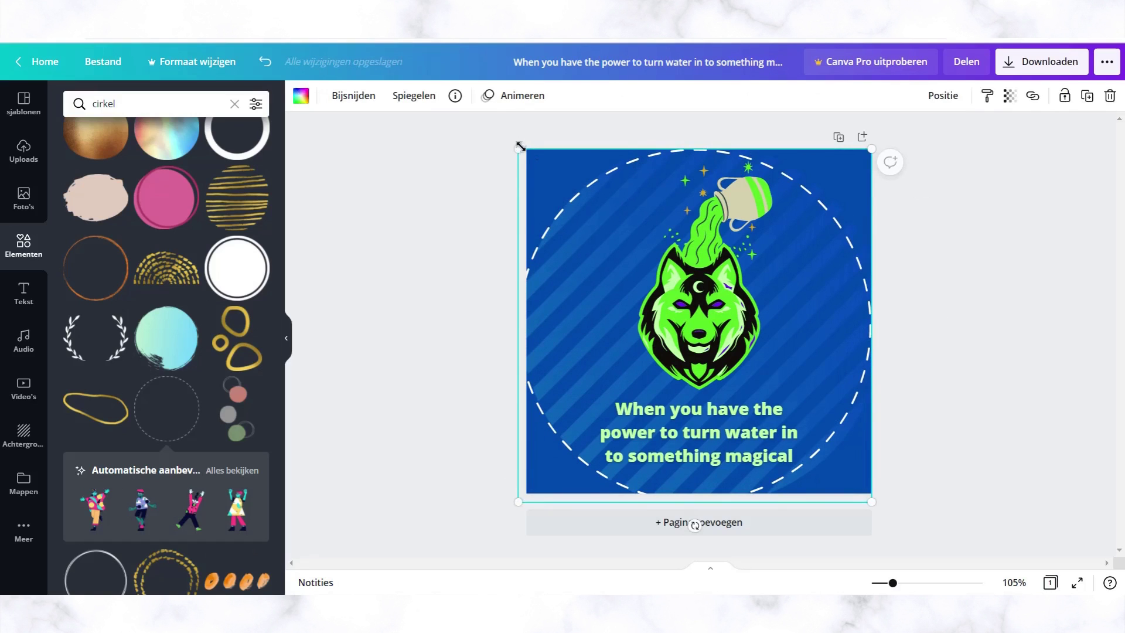
left_click_drag(521, 150, 540, 149)
left_click(958, 463)
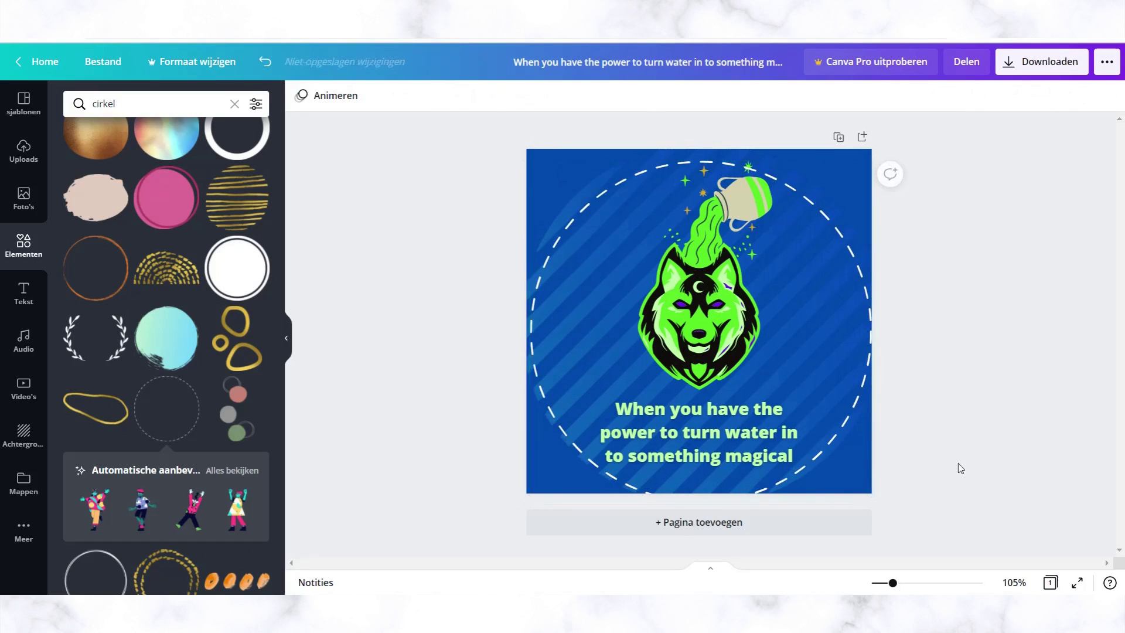
left_click(837, 368)
left_click_drag(837, 368, 838, 368)
left_click(968, 435)
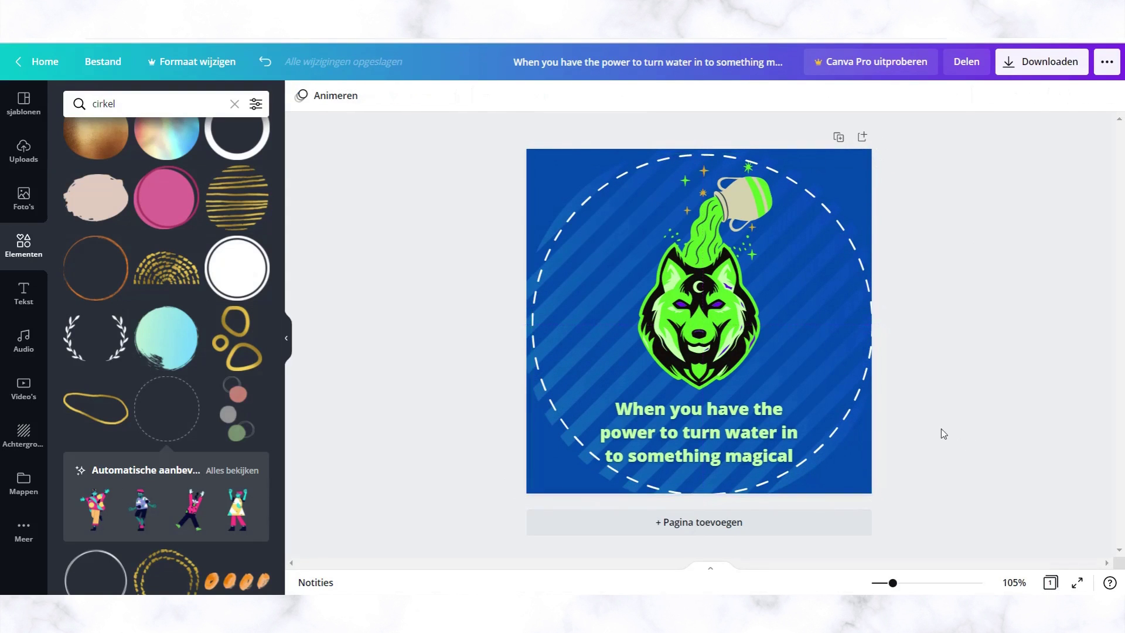
Step: Reduce the dashed circle a little more and move it down and right until it meets the page's right edge
left_click(863, 473)
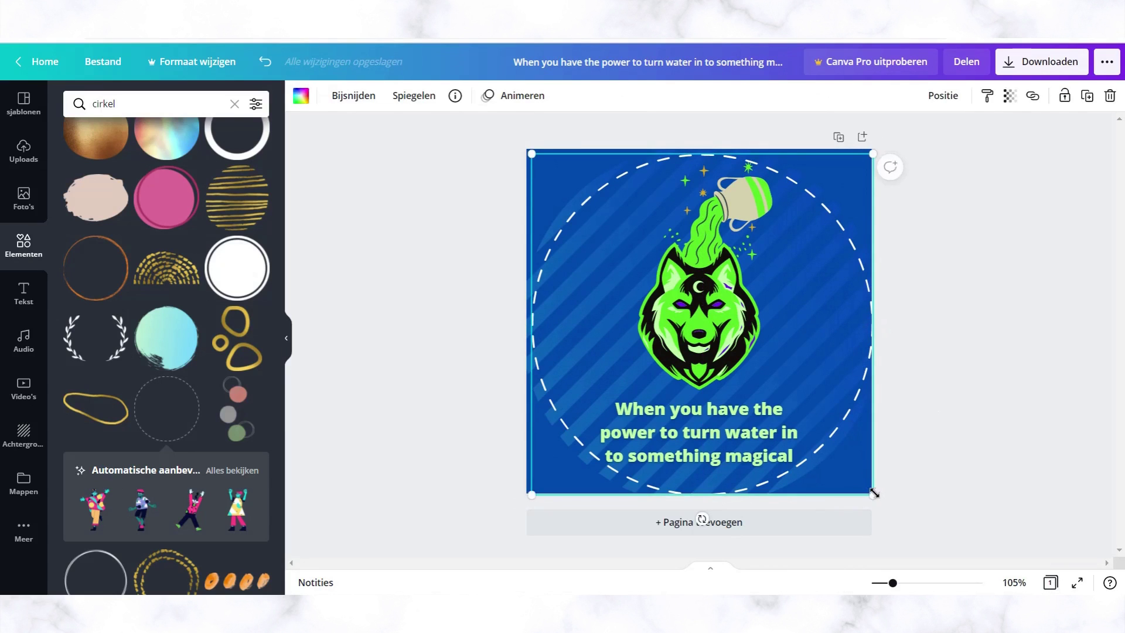
left_click_drag(873, 493, 864, 485)
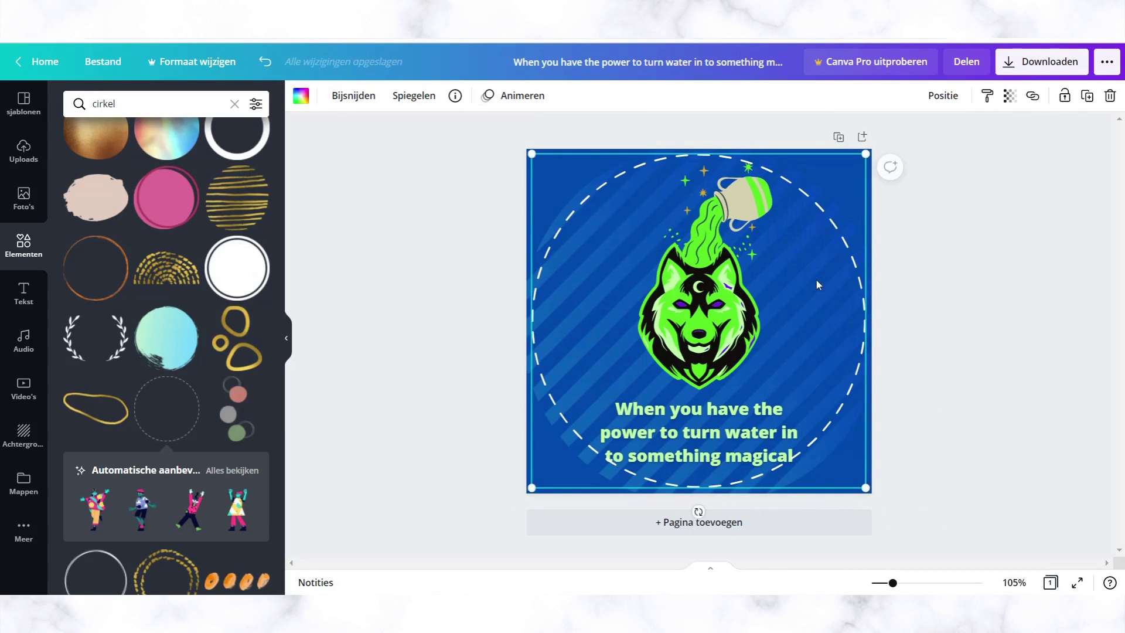
left_click_drag(817, 280, 823, 291)
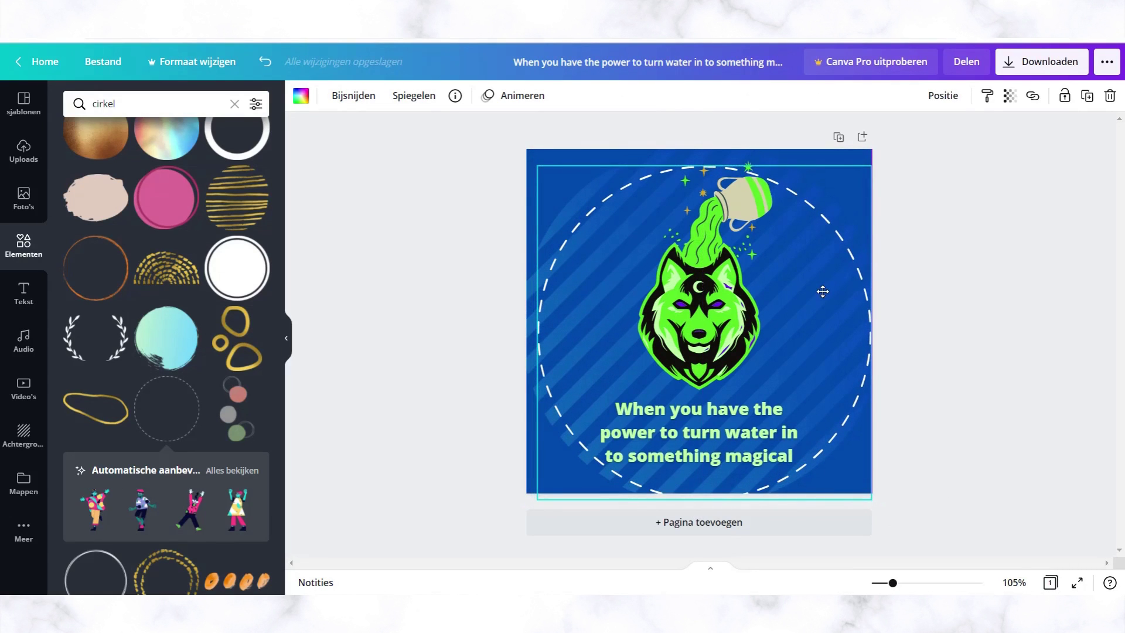
left_click(981, 328)
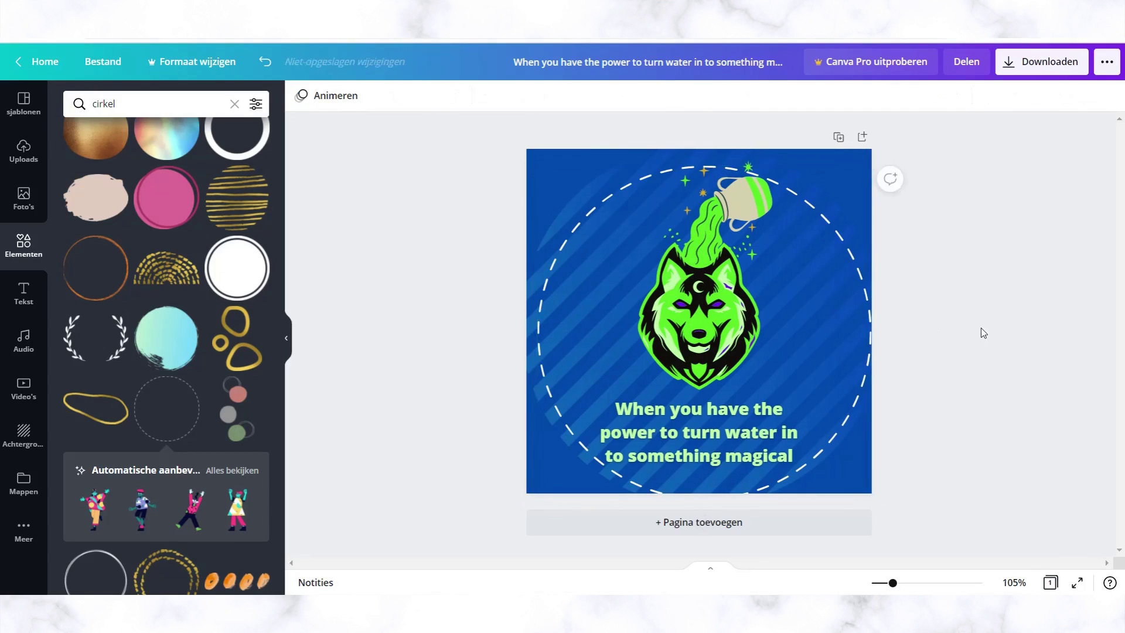
Step: Send the dashed circle one layer backward and nudge it up slightly on the page
left_click(710, 305)
left_click(954, 311)
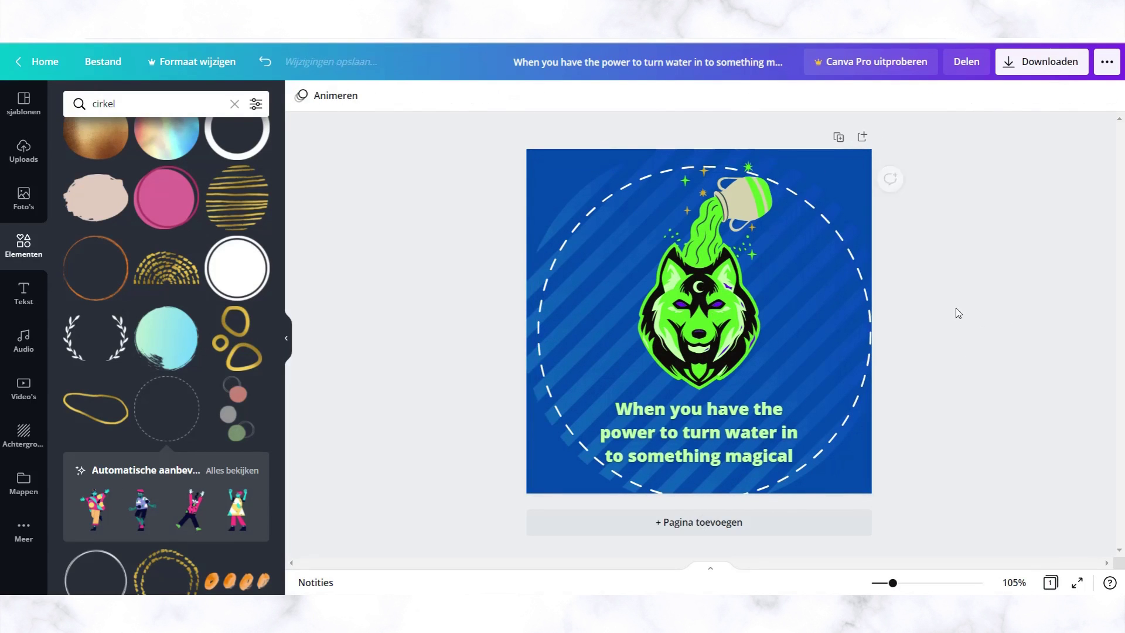
right_click(792, 288)
left_click(855, 398)
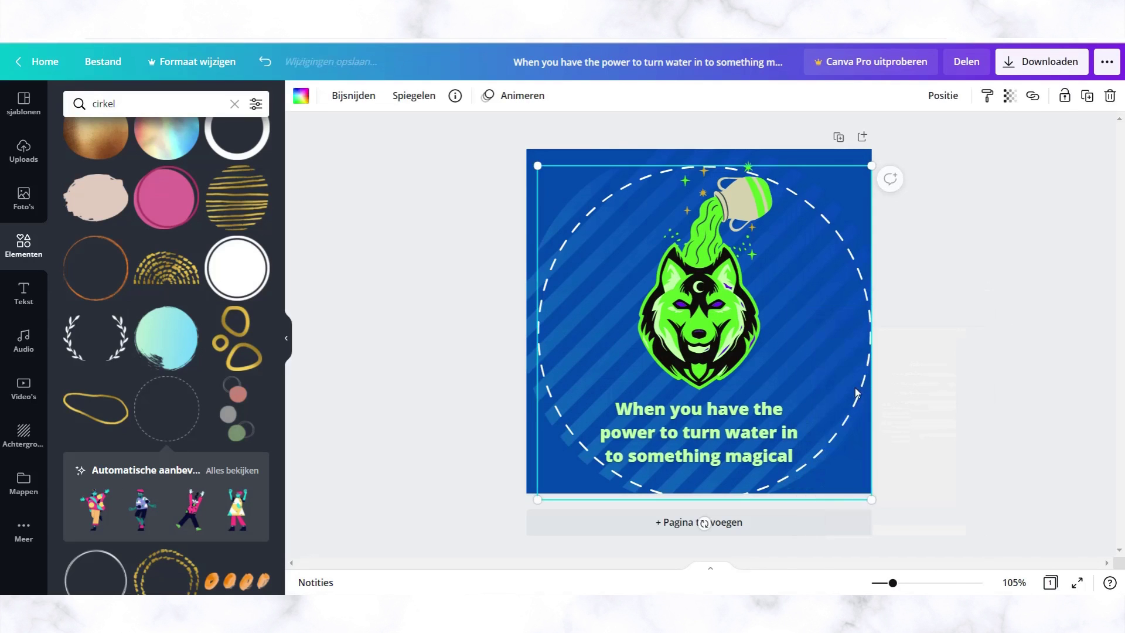
left_click_drag(697, 322, 703, 300)
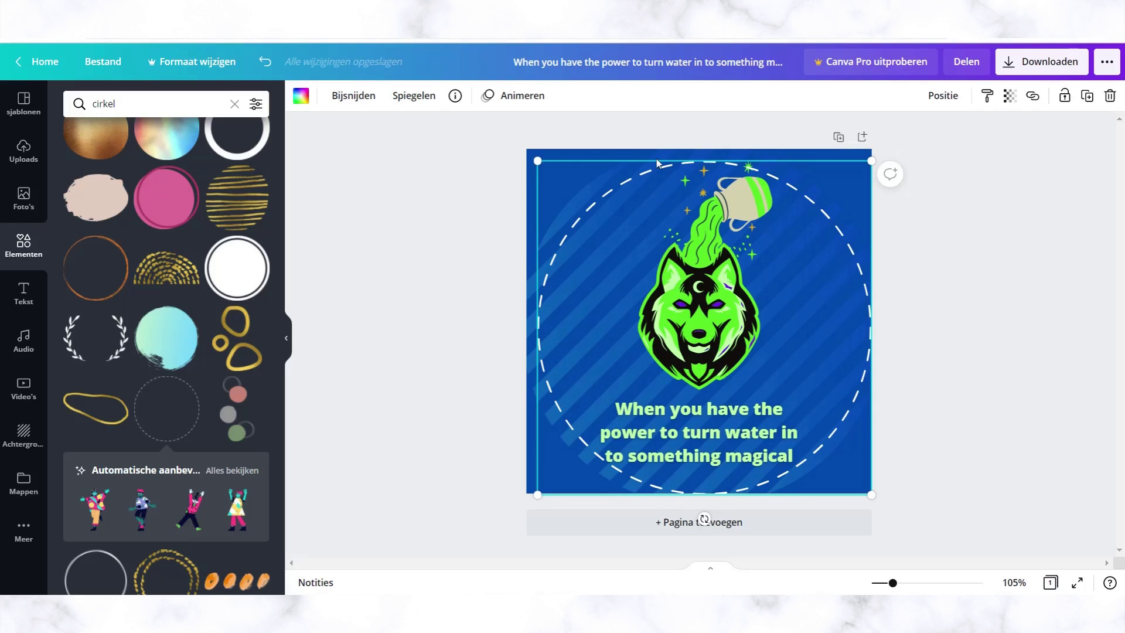
Step: Send the dashed circle three more layers backward so it lies behind the wolf and jug
right_click(716, 318)
left_click(786, 424)
right_click(786, 354)
left_click(832, 452)
right_click(809, 331)
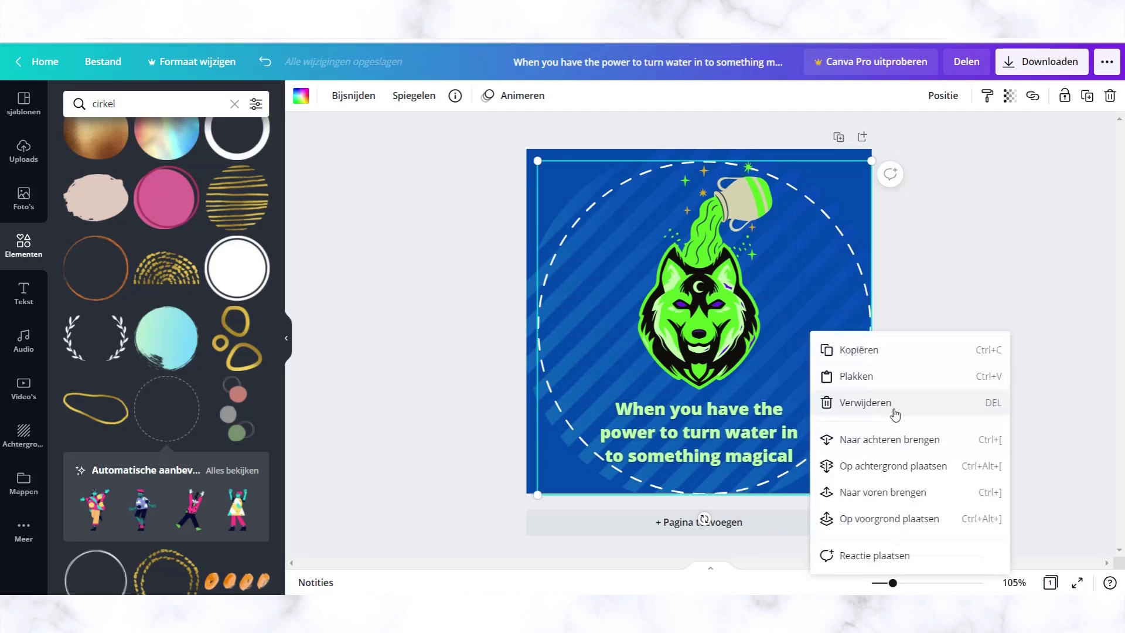
left_click(893, 440)
Step: Shrink the wolf and centre it lower, just above the slogan
left_click(710, 258)
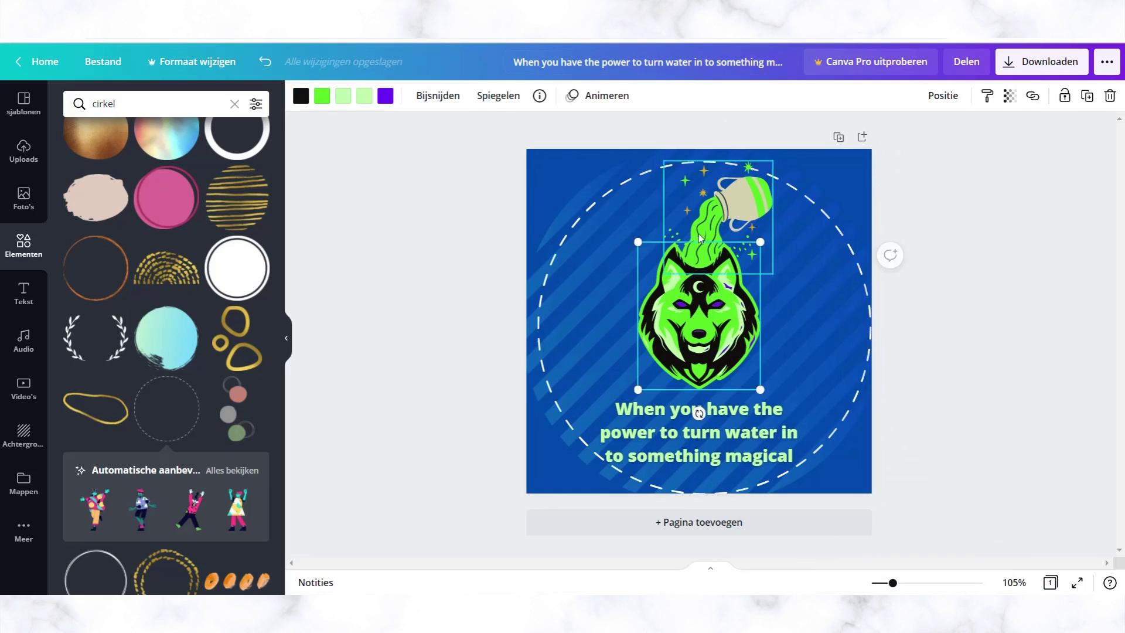
left_click_drag(707, 298, 707, 310)
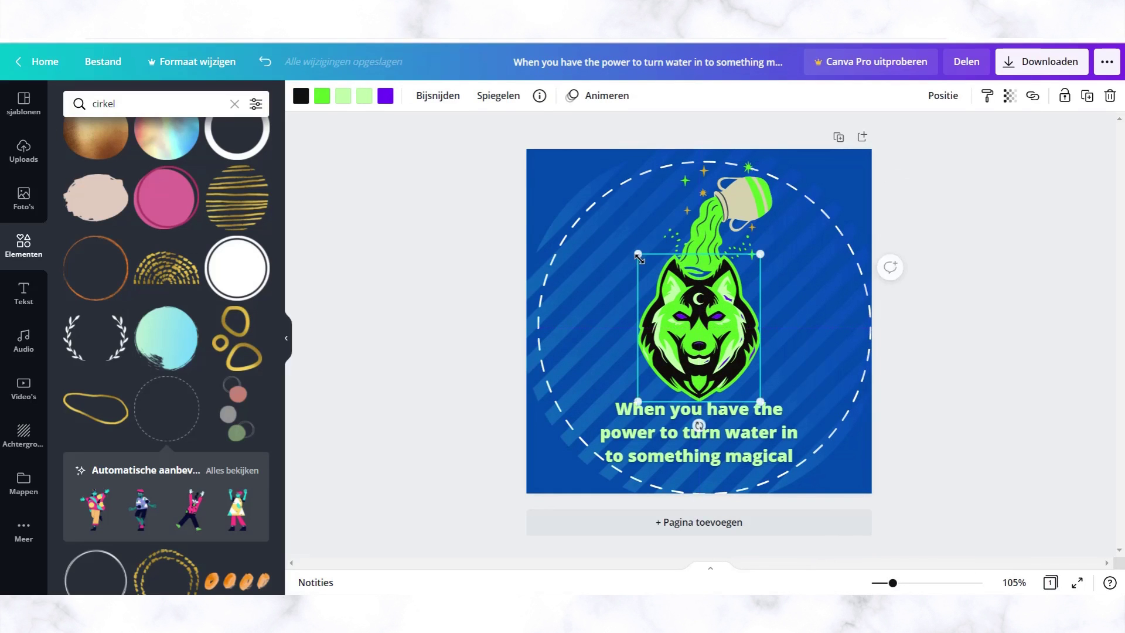
left_click_drag(639, 257, 660, 285)
left_click_drag(719, 339, 709, 335)
Step: Shrink the water jug and move it down inside the dashed circle so its stream meets the smaller wolf's head
left_click(712, 240)
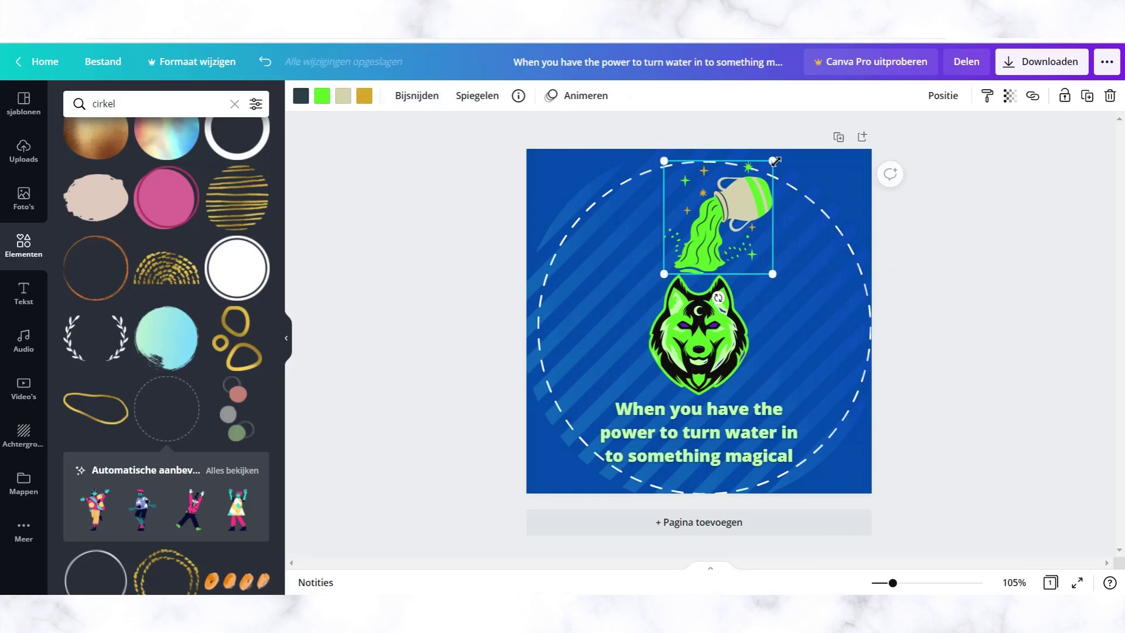
left_click_drag(775, 160, 753, 186)
left_click_drag(716, 218, 721, 247)
left_click(1006, 285)
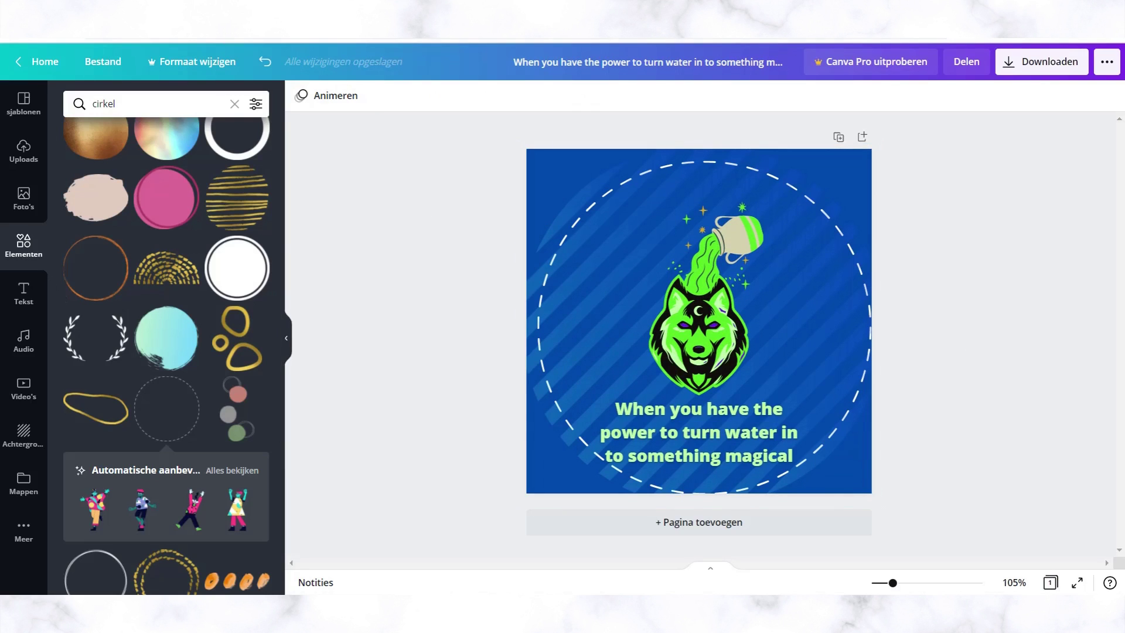
Step: Search the elements library for "ster"
left_click(236, 105)
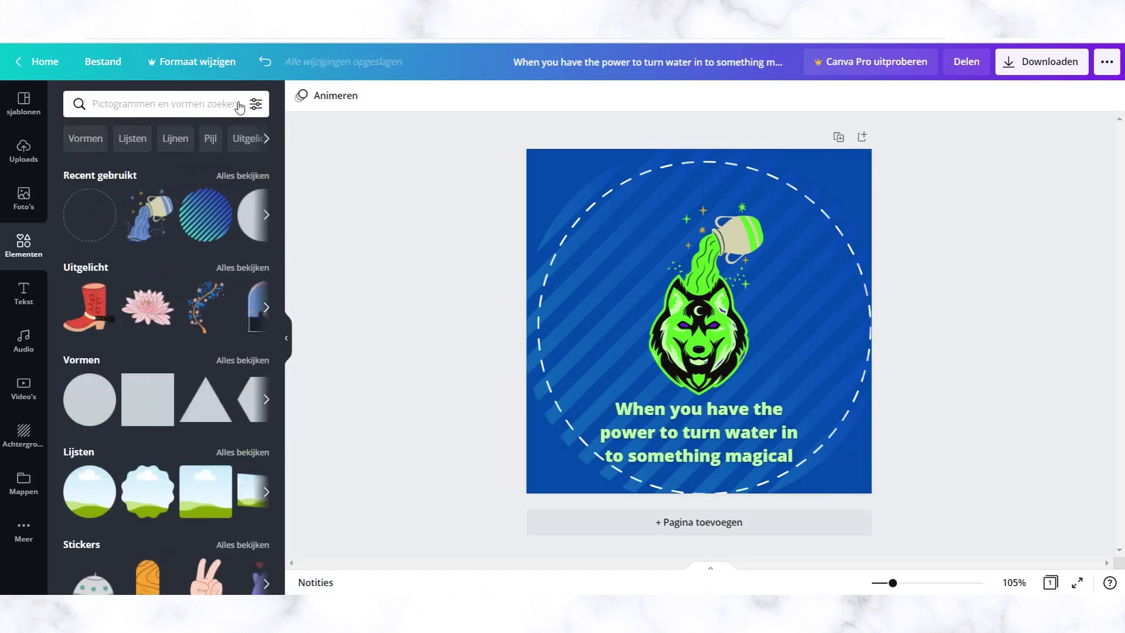
type("ster")
key("Return")
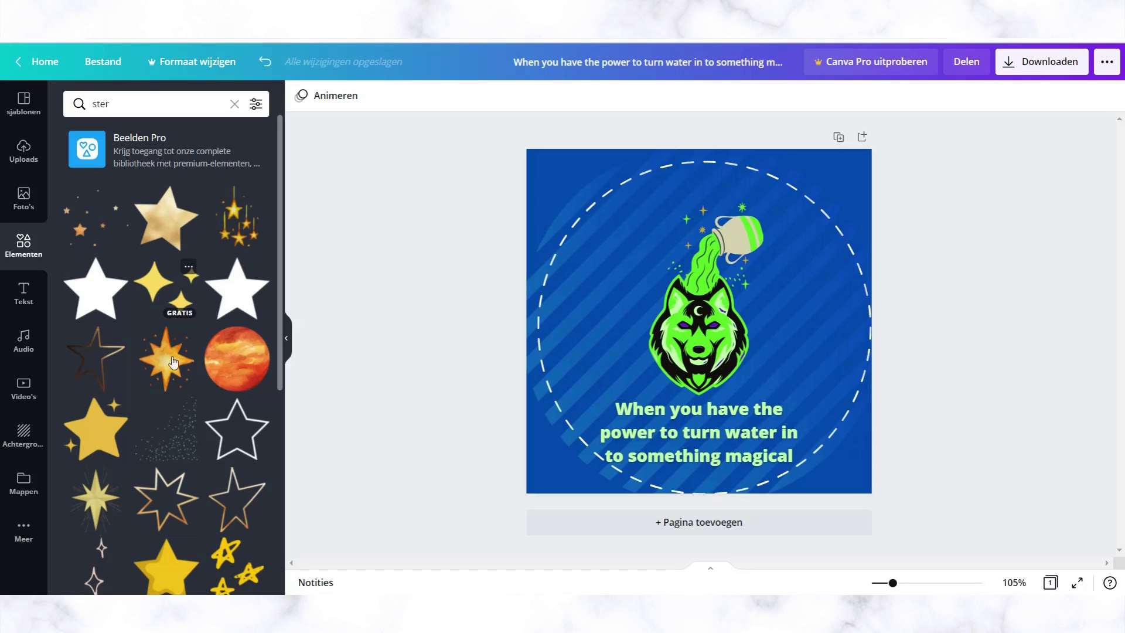
Step: Nudge the striped circle slightly to the right and up on the page
left_click(563, 311)
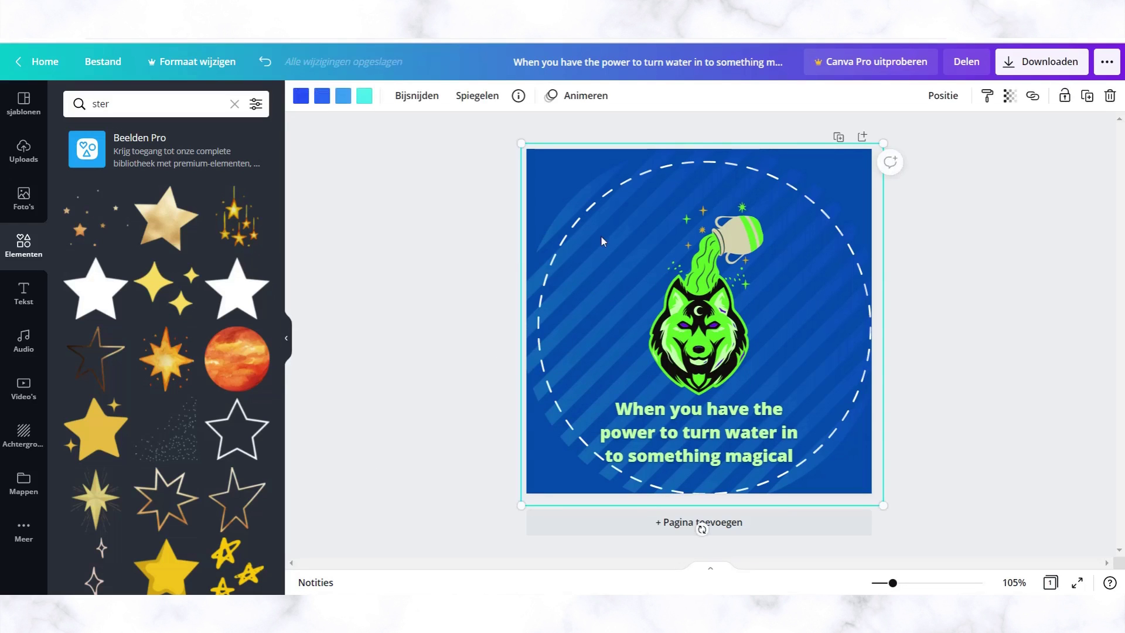
left_click(964, 299)
left_click(821, 212)
mouse_move(829, 279)
left_mouse_down()
mouse_move(808, 284)
mouse_move(833, 285)
left_mouse_up()
left_click(991, 310)
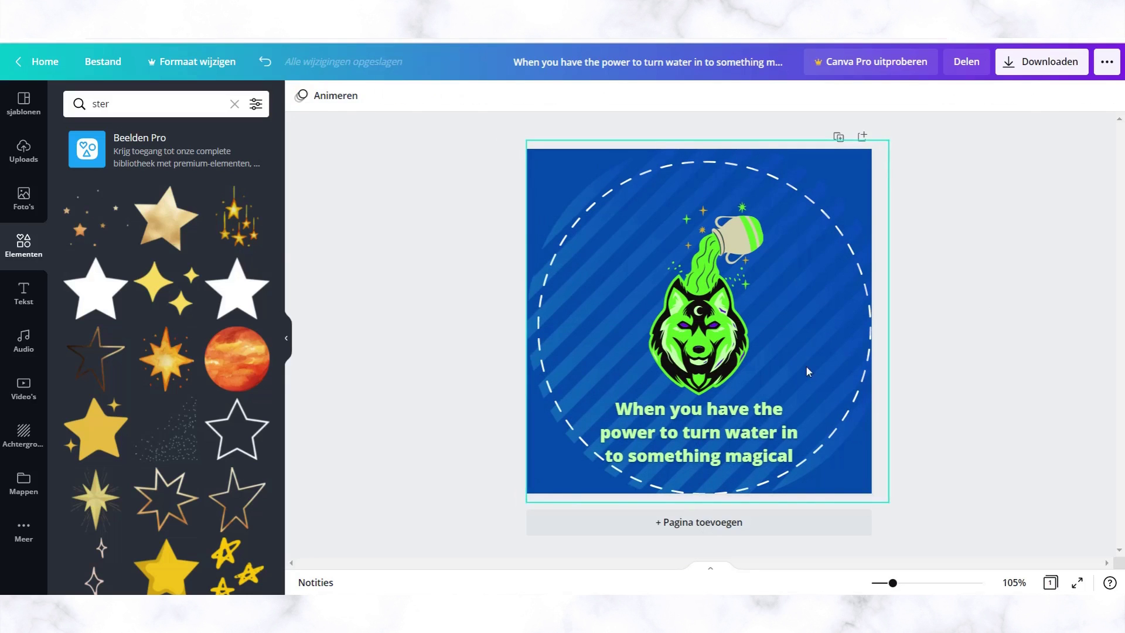
Step: Try to bring the striped circle forward in the layer order
left_click(558, 369)
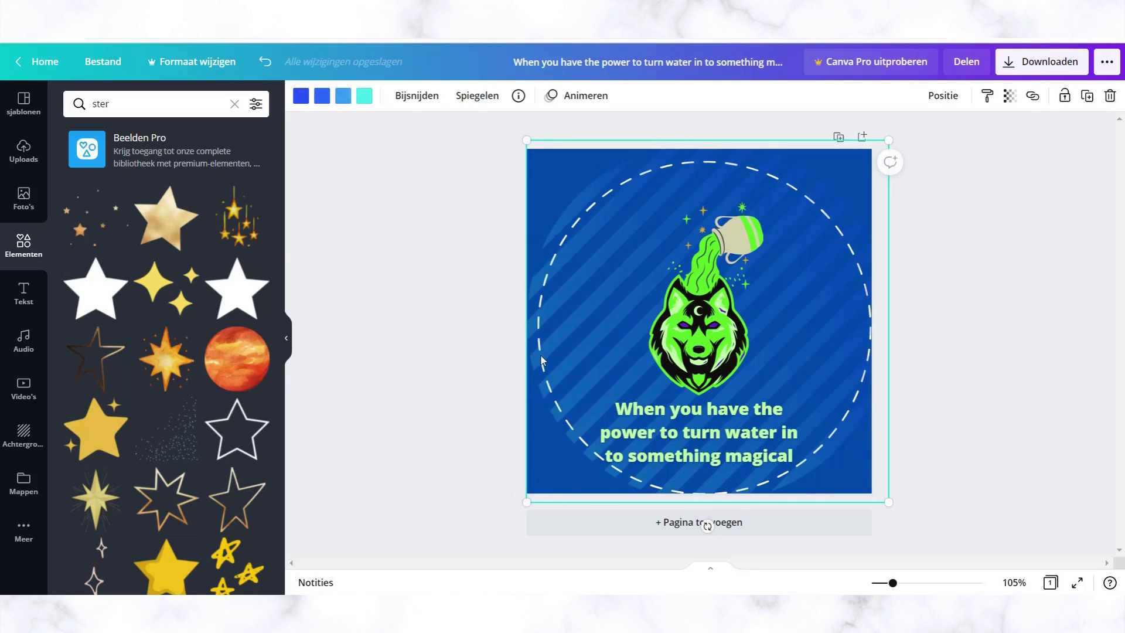
right_click(542, 360)
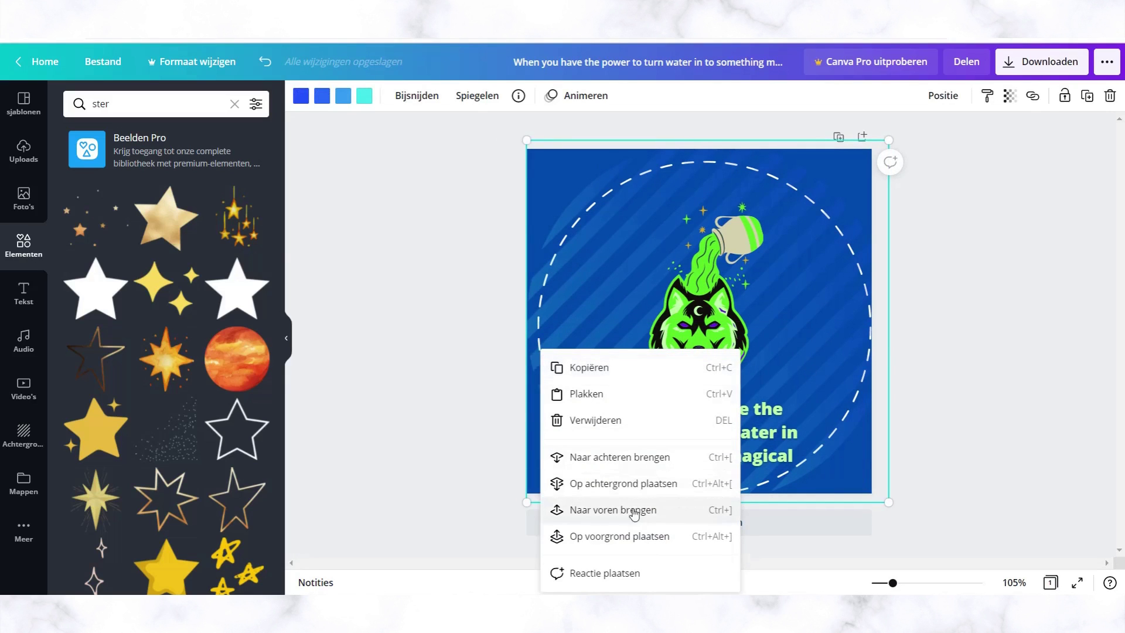
left_click(631, 503)
double_click(547, 356)
right_click(546, 355)
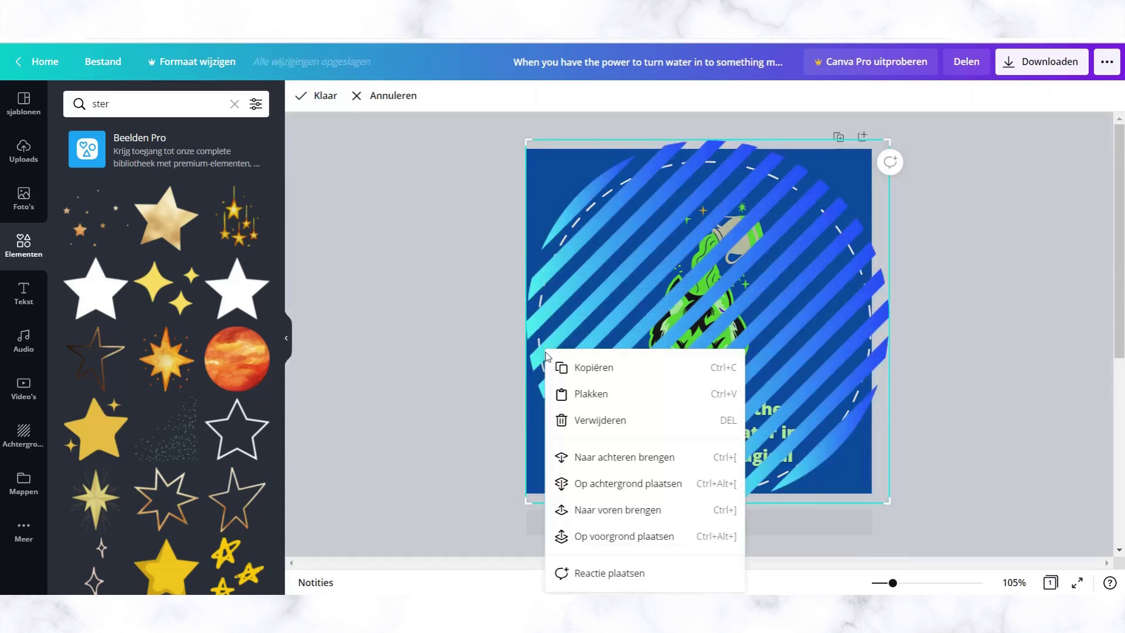
left_click(472, 318)
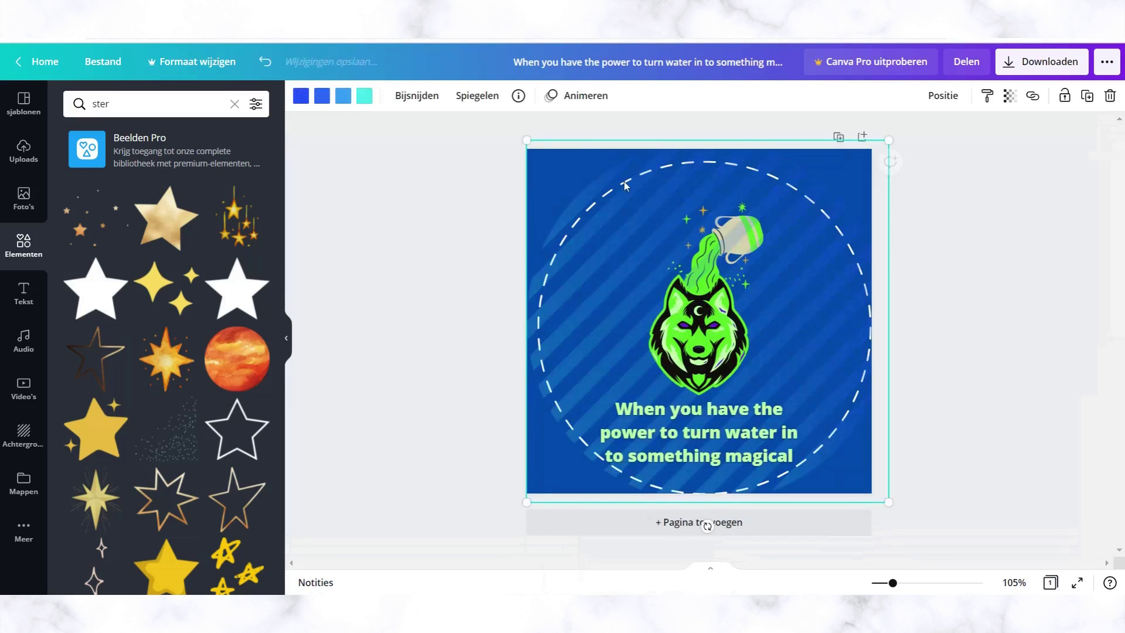
right_click(631, 202)
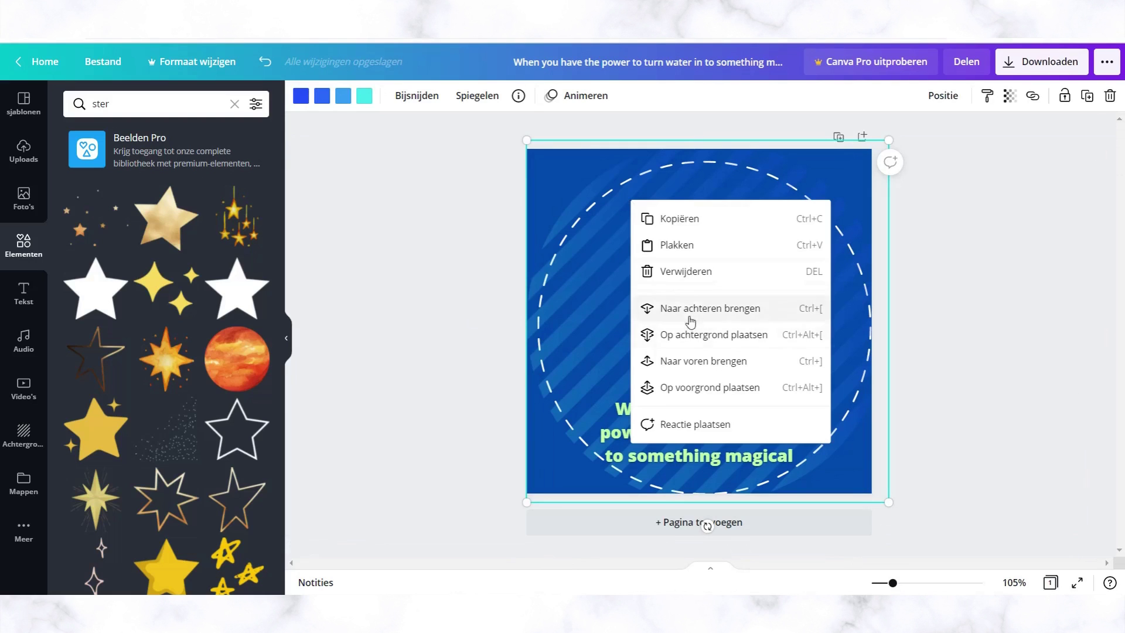
left_click(691, 363)
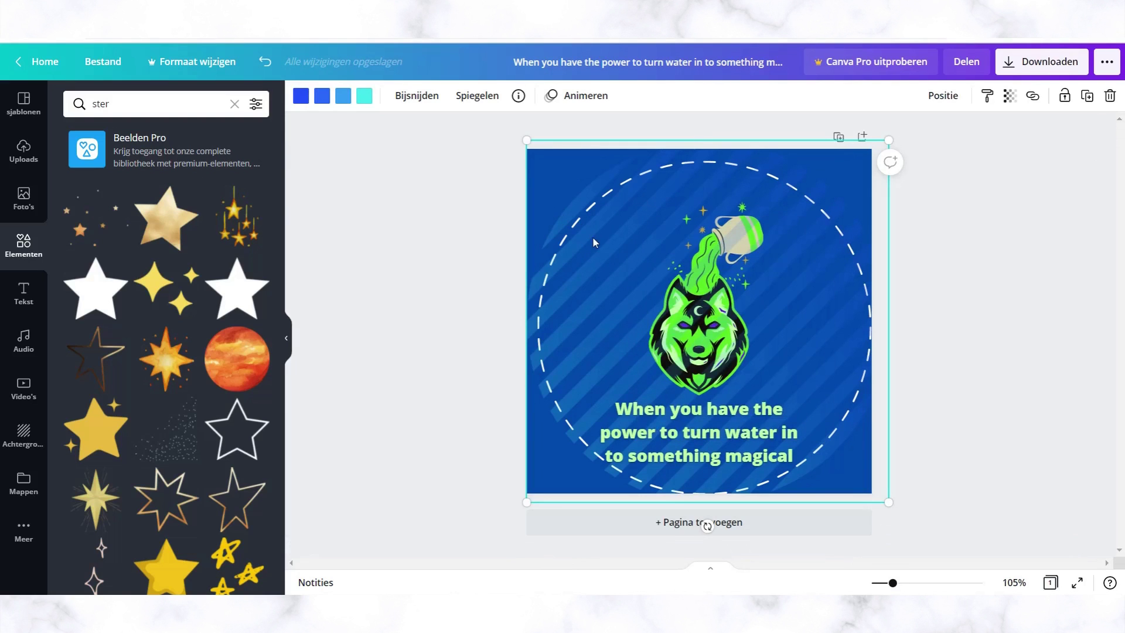
Step: Send the striped circle all the way to the back, behind the dashed circle
right_click(592, 237)
left_click(695, 371)
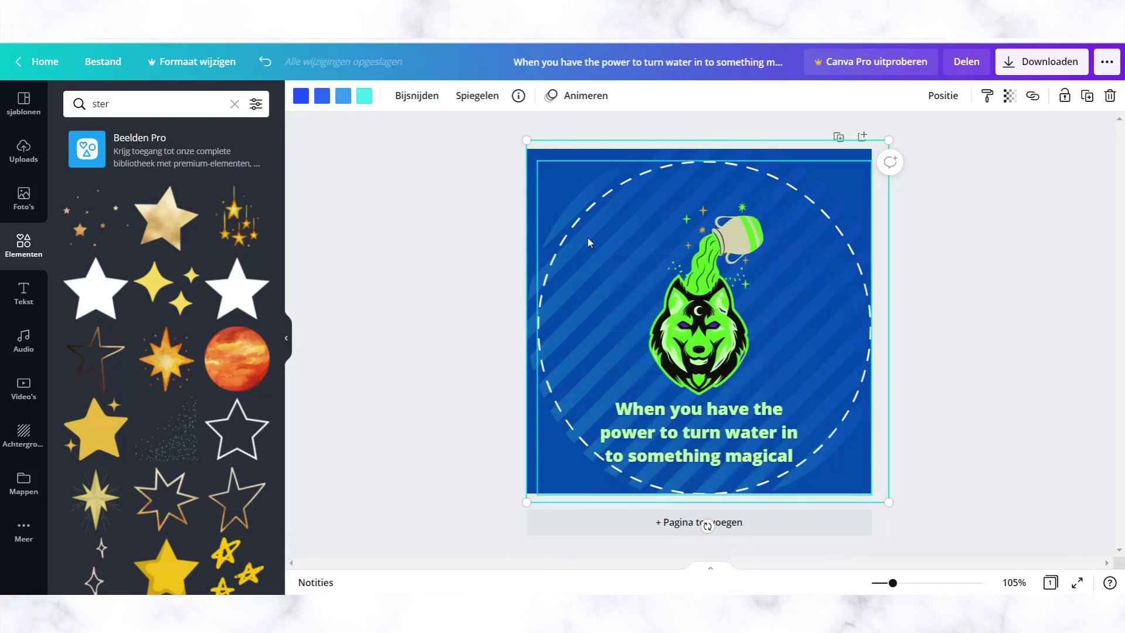
left_click(1000, 295)
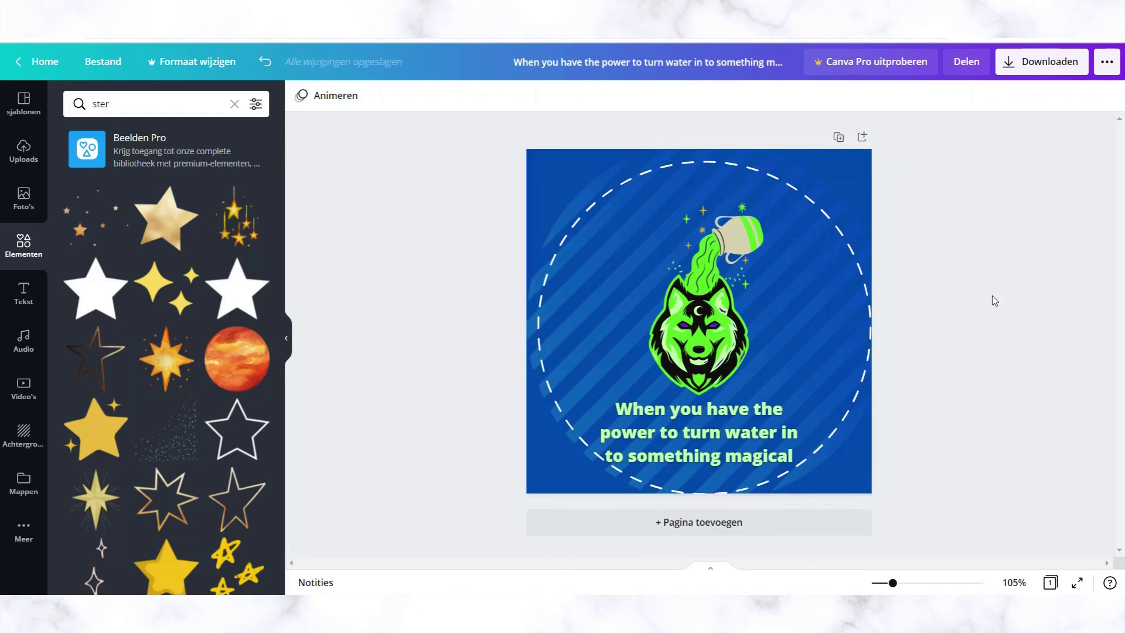
Step: Shrink the dashed circle slightly and shift it so it sits inside the striped circle
left_click(844, 292)
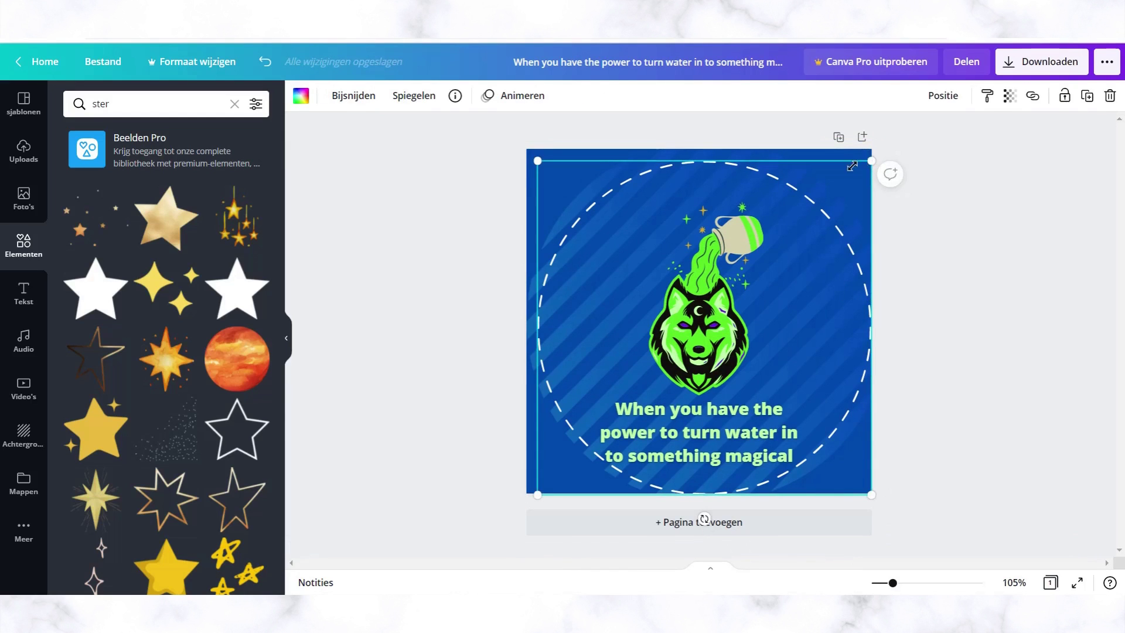
left_click_drag(871, 160, 844, 188)
left_click_drag(825, 233, 833, 227)
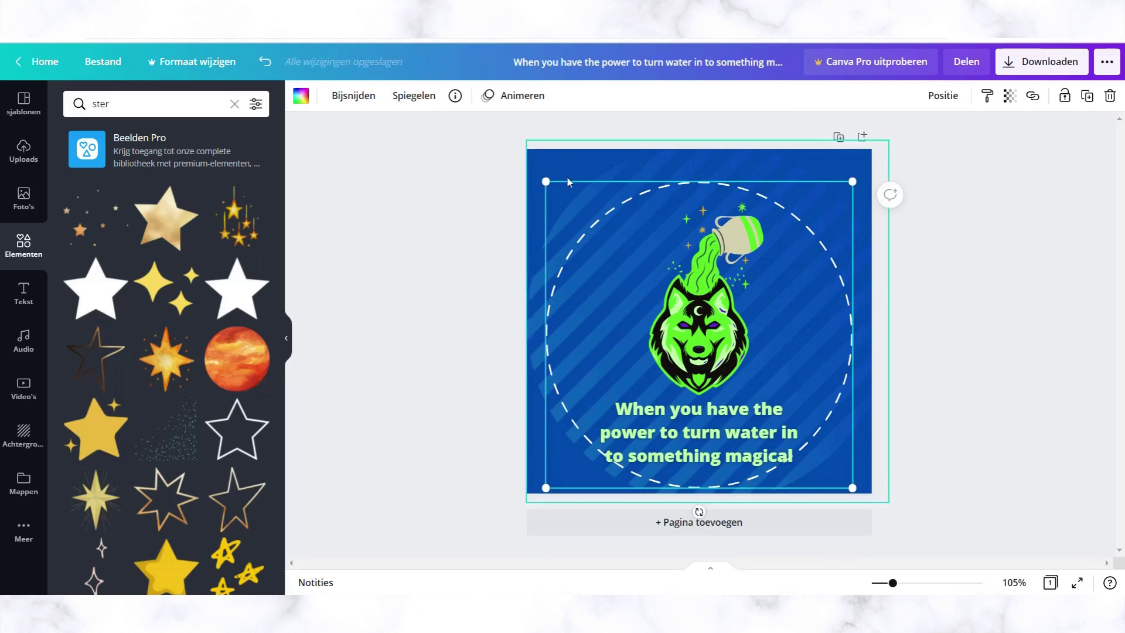
left_click_drag(546, 181, 533, 169)
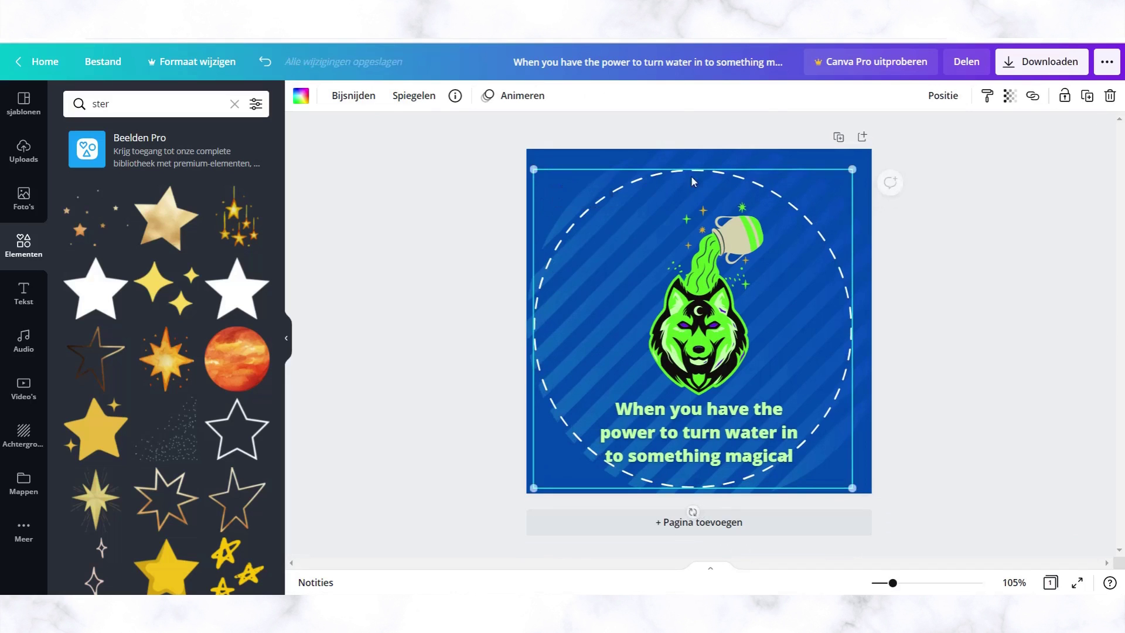
left_click_drag(701, 170, 710, 177)
left_click(917, 320)
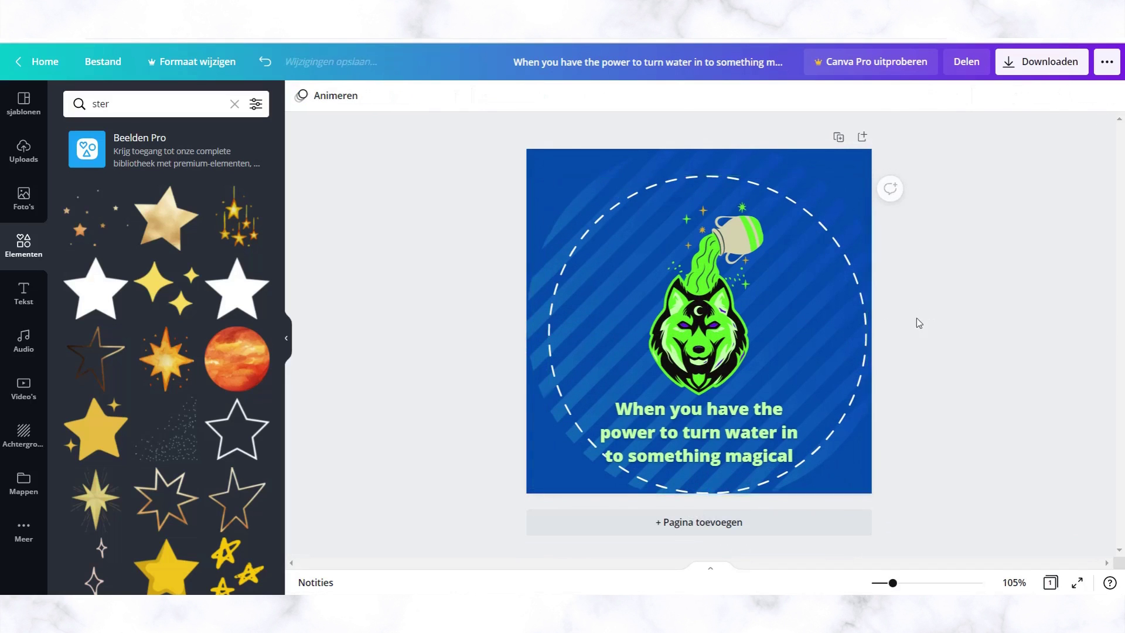
Step: Move the water jug, the wolf and the slogan slightly up within the dashed circle
left_click_drag(710, 249, 710, 241)
left_click_drag(707, 350, 708, 337)
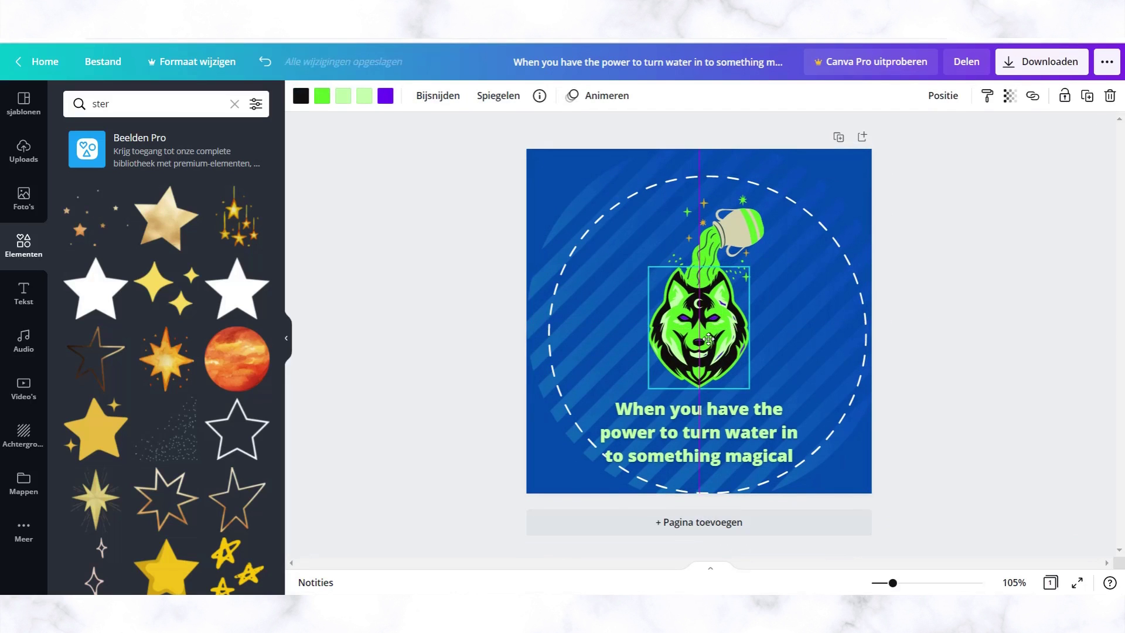
left_click(956, 369)
left_click_drag(746, 430, 750, 420)
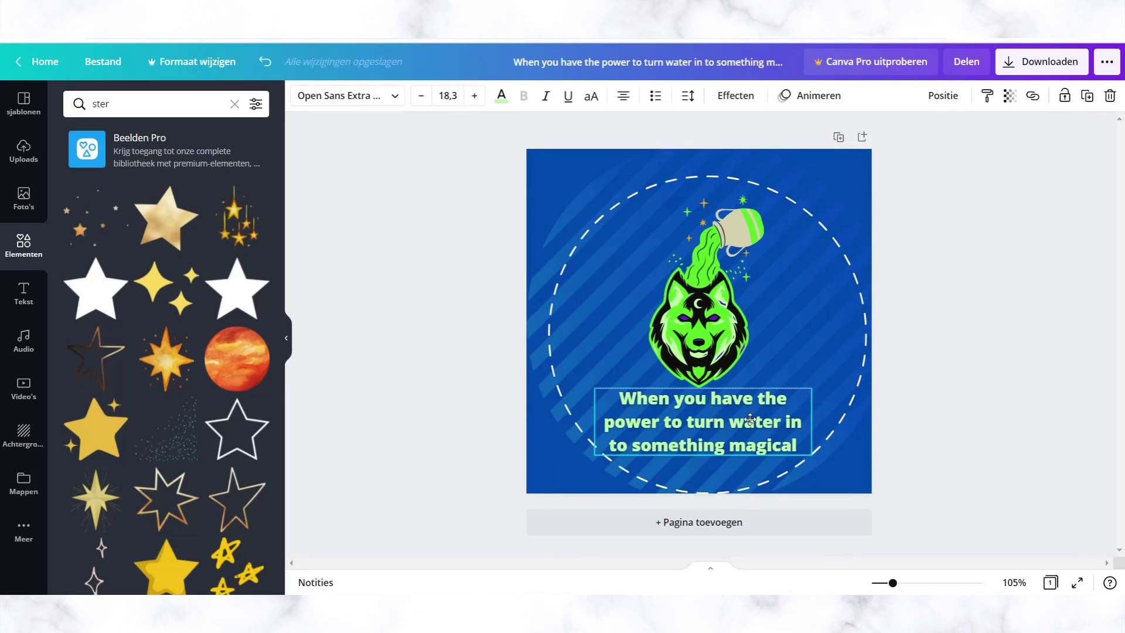
left_click(964, 383)
Step: Enlarge the dashed circle slightly from its upper-left corner and nudge it into place around the artwork
left_click(863, 305)
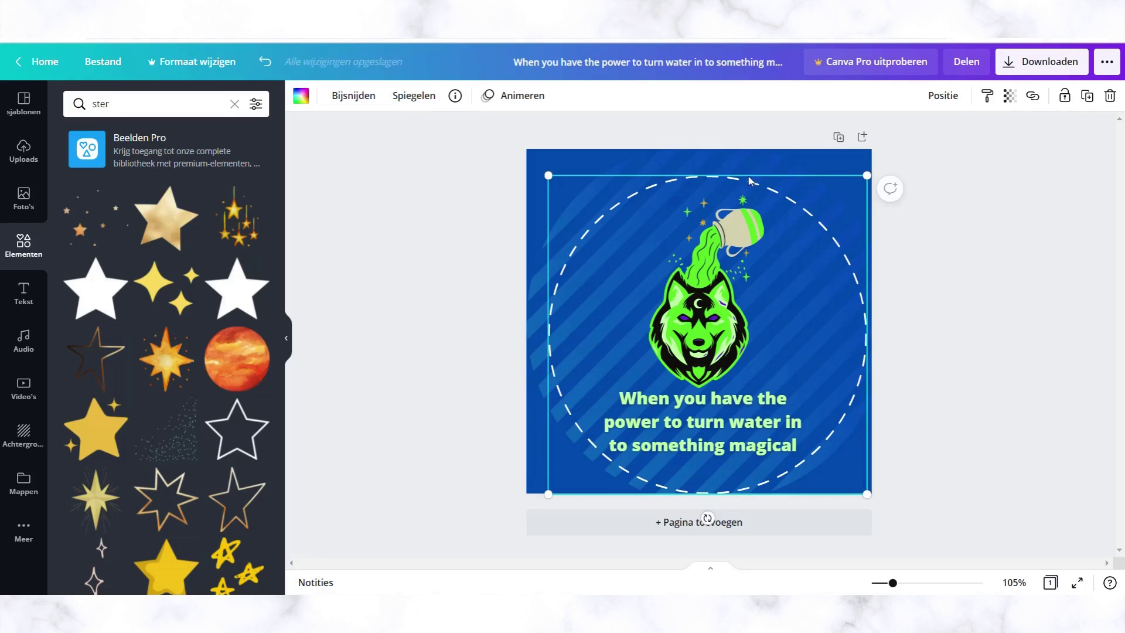
left_click_drag(752, 179, 749, 180)
left_click(1015, 273)
left_click(801, 234)
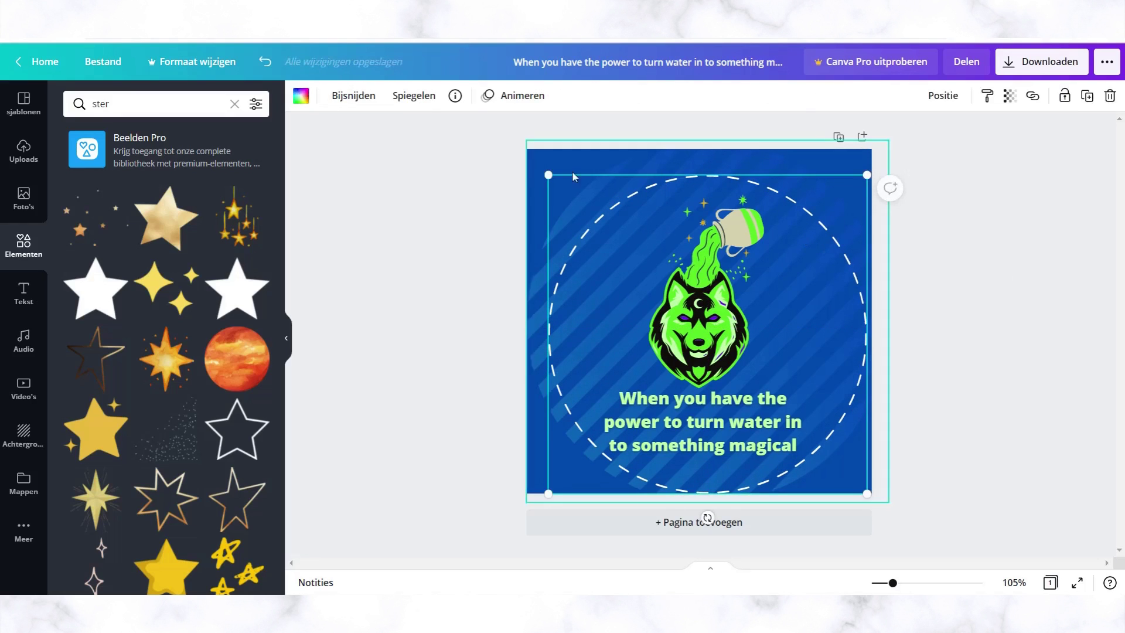
left_click_drag(548, 175, 537, 162)
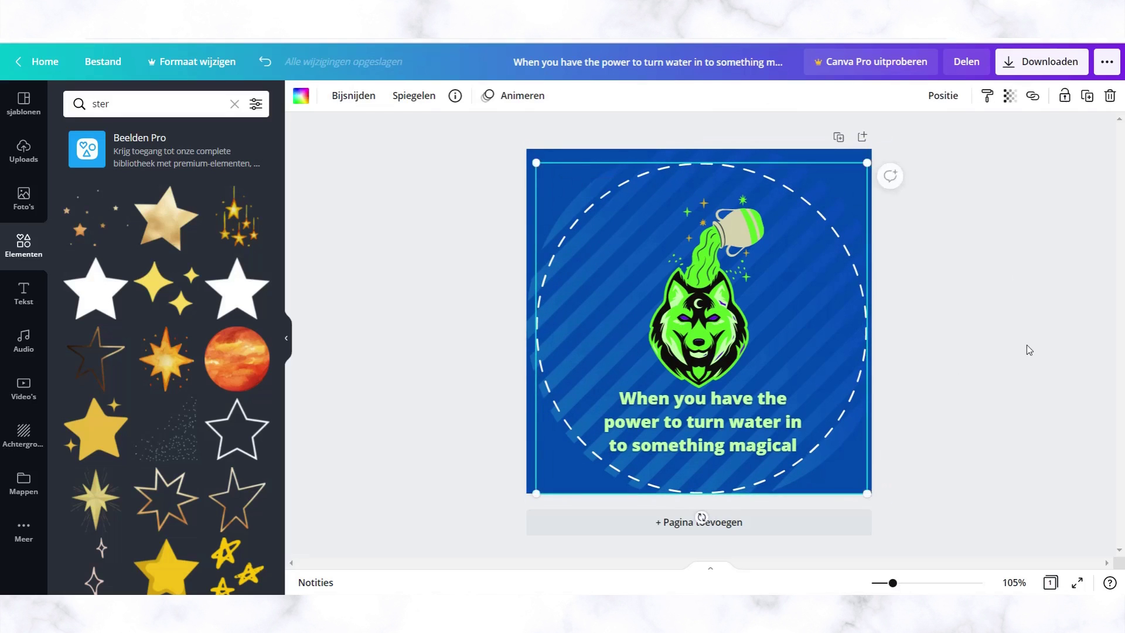
left_click_drag(846, 333, 845, 331)
left_click(1033, 336)
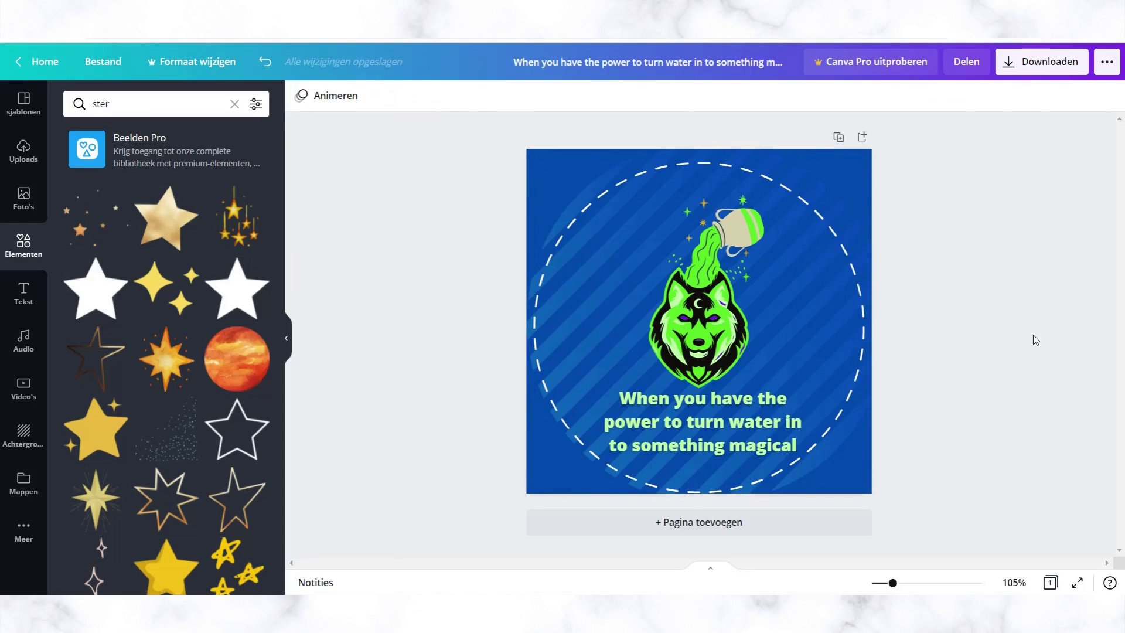
Step: Shrink the dashed circle slightly and nudge it right so it surrounds the wolf, jug and slogan
left_click(828, 178)
left_click(972, 262)
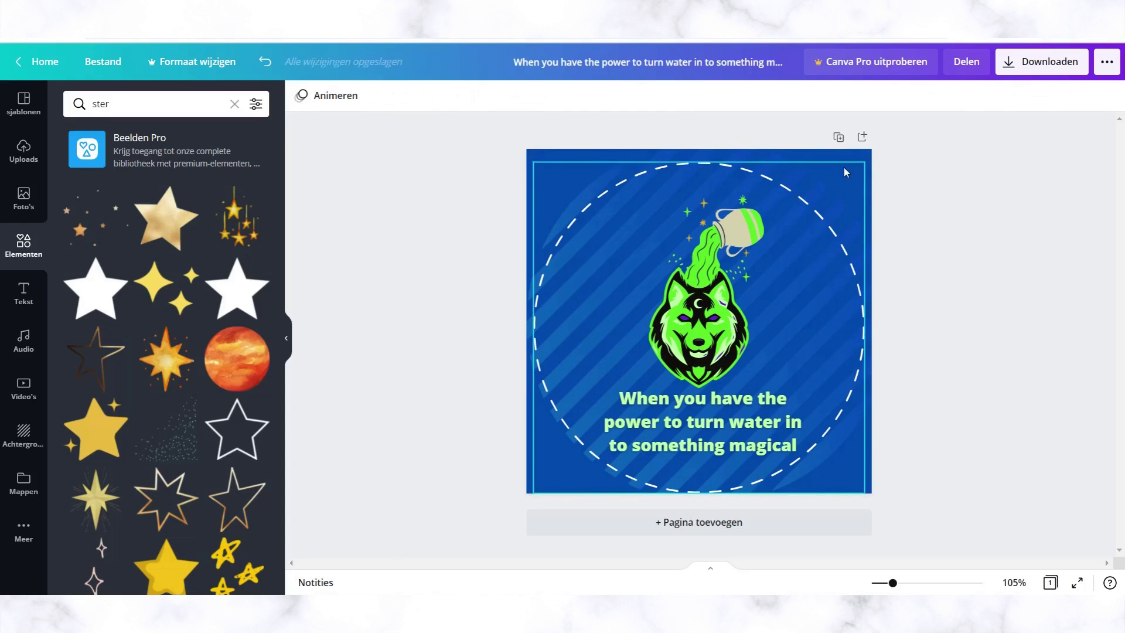
left_click(841, 161)
left_click_drag(865, 162, 857, 169)
left_click_drag(746, 186, 748, 181)
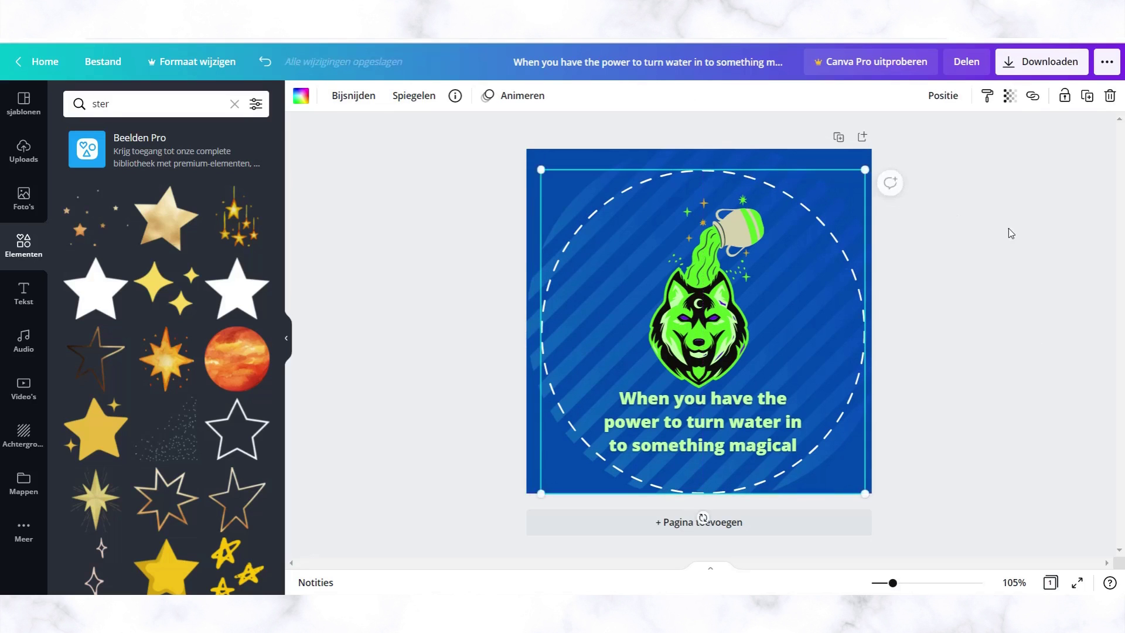
left_click(1008, 227)
Step: Shrink the striped circle until its edges line up with the dashed circle
left_click(754, 157)
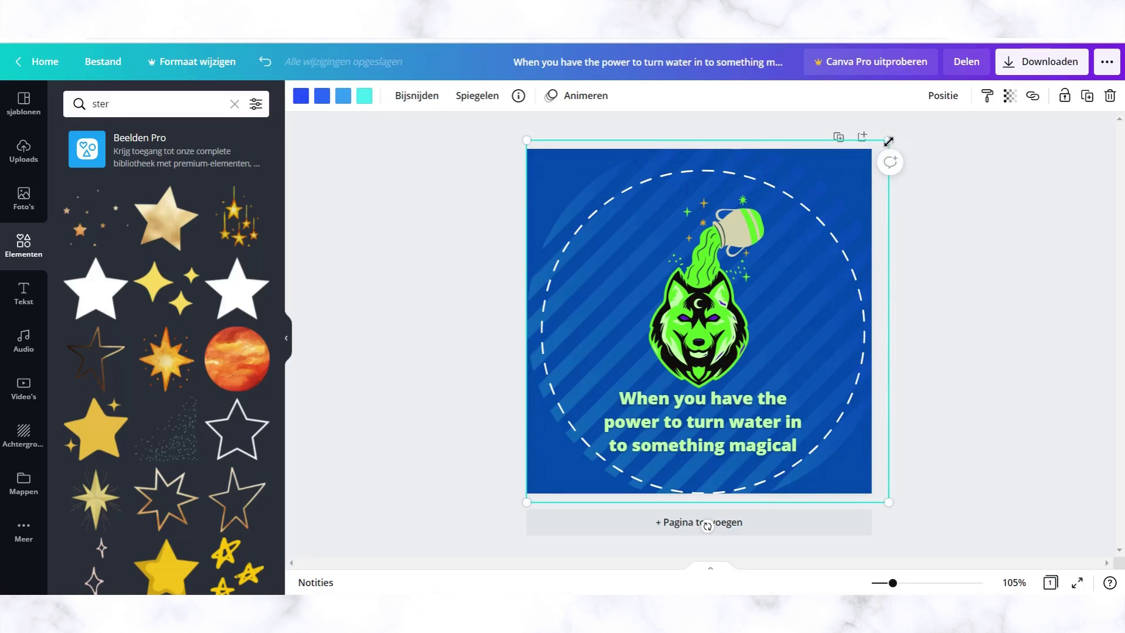
left_click_drag(889, 143, 866, 170)
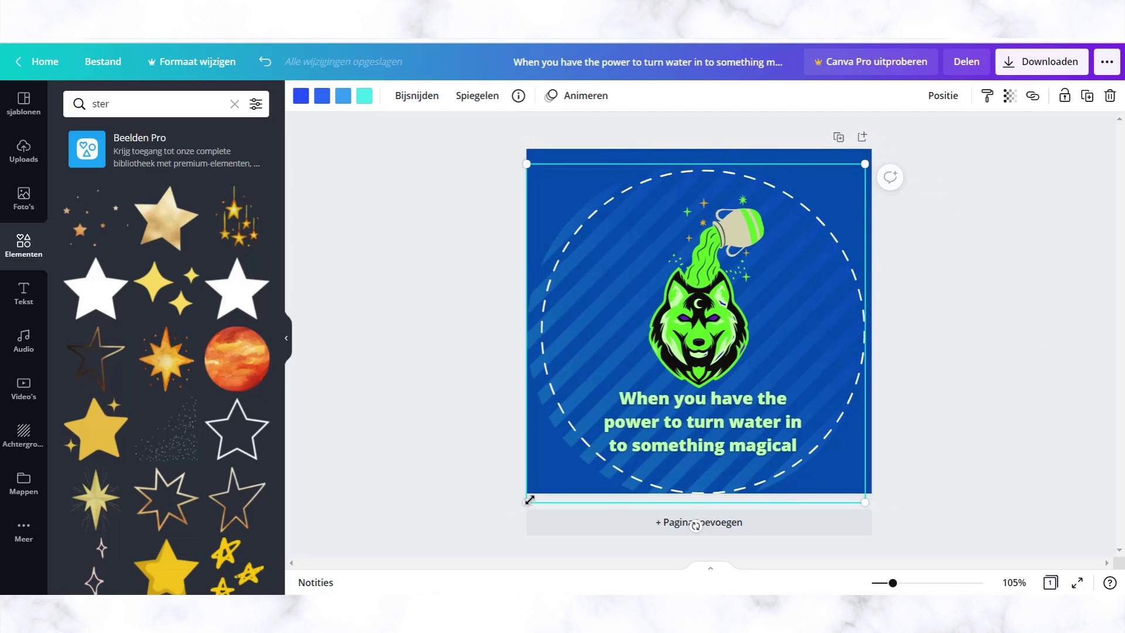
left_click_drag(529, 500, 538, 491)
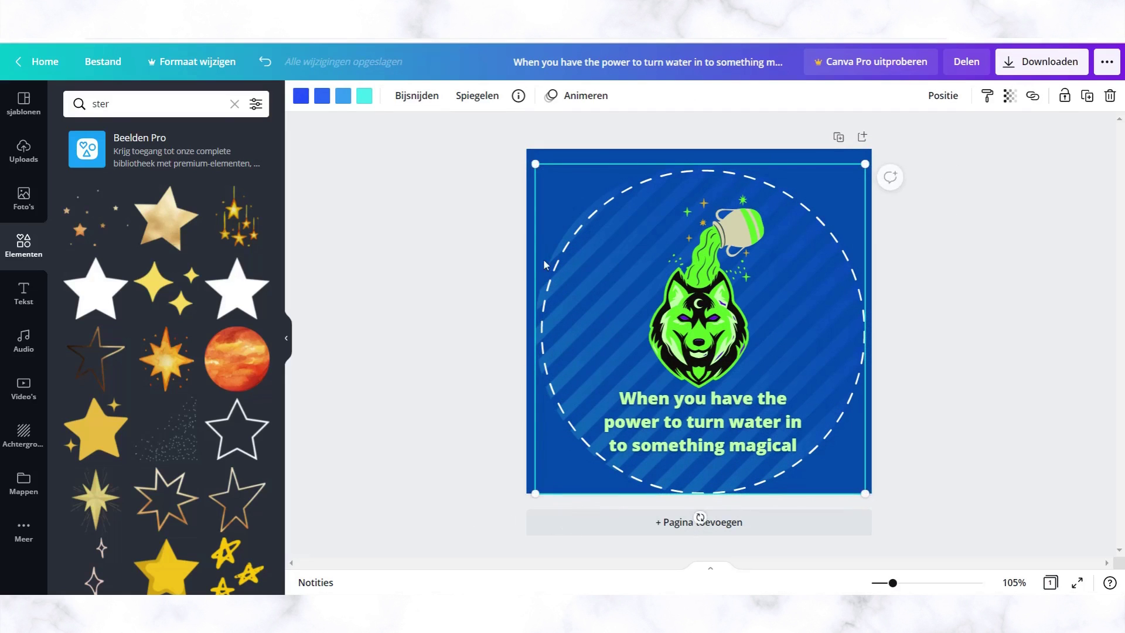
left_click_drag(533, 163, 544, 169)
left_click(1078, 366)
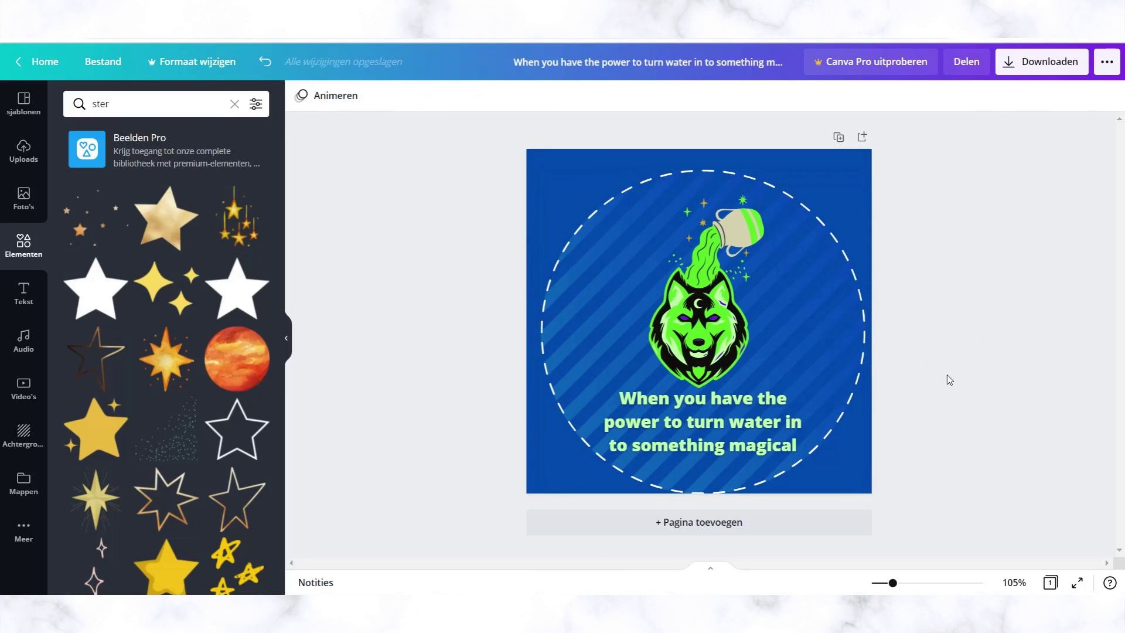
Step: Try moving the dashed circle and the striped circle to a new position, and undo the move
left_click(809, 258)
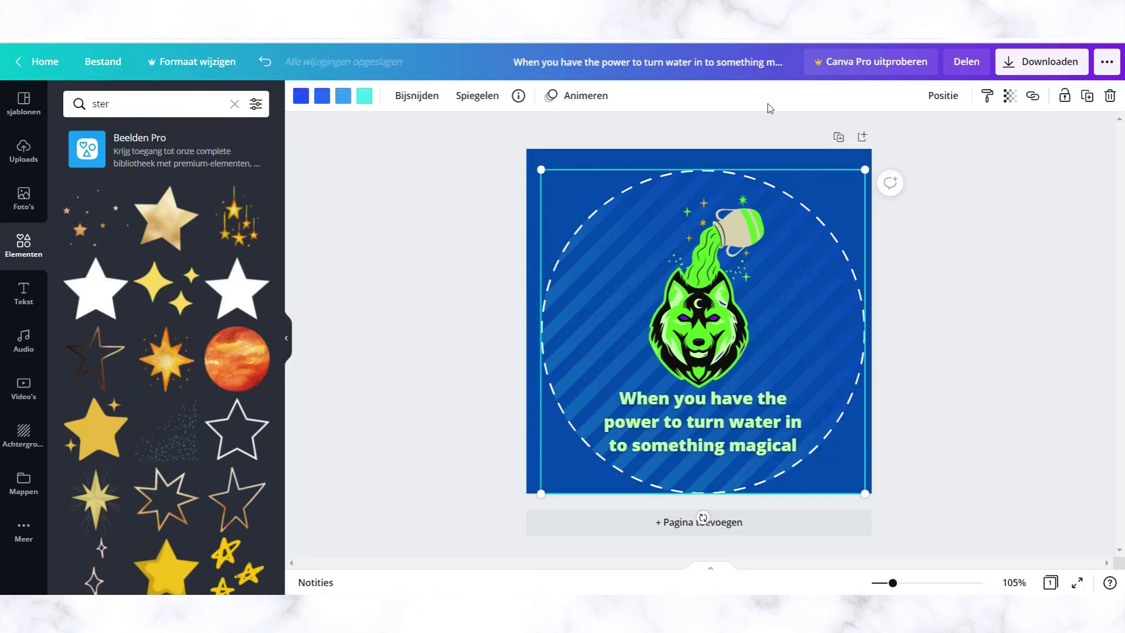
left_click(917, 168)
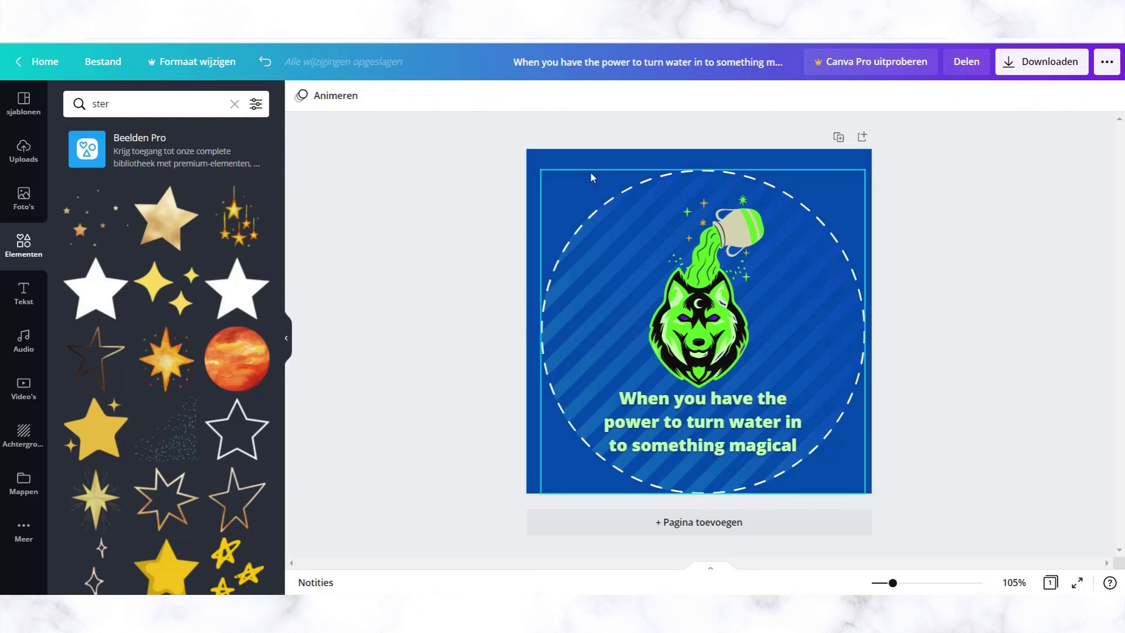
left_click_drag(583, 171, 600, 270)
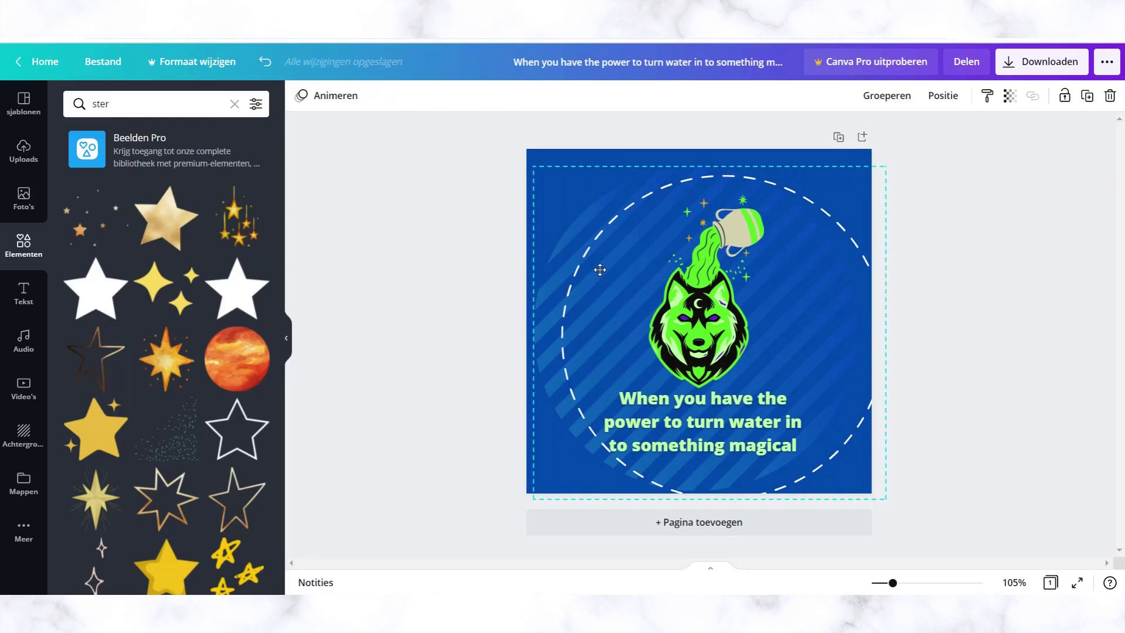
left_click(989, 328)
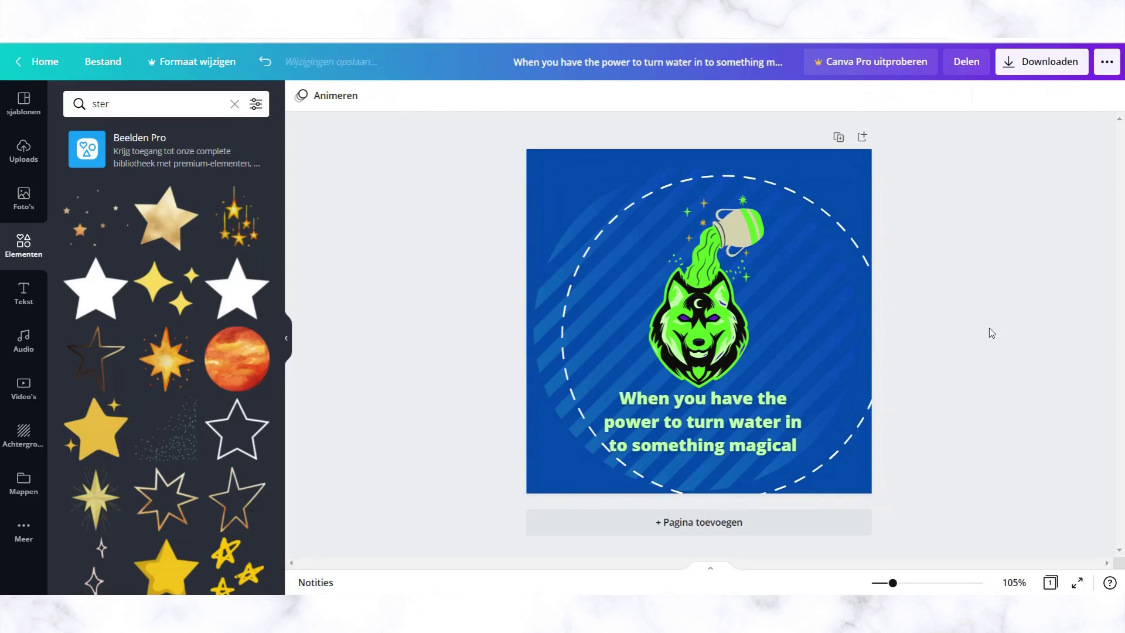
left_click(851, 252)
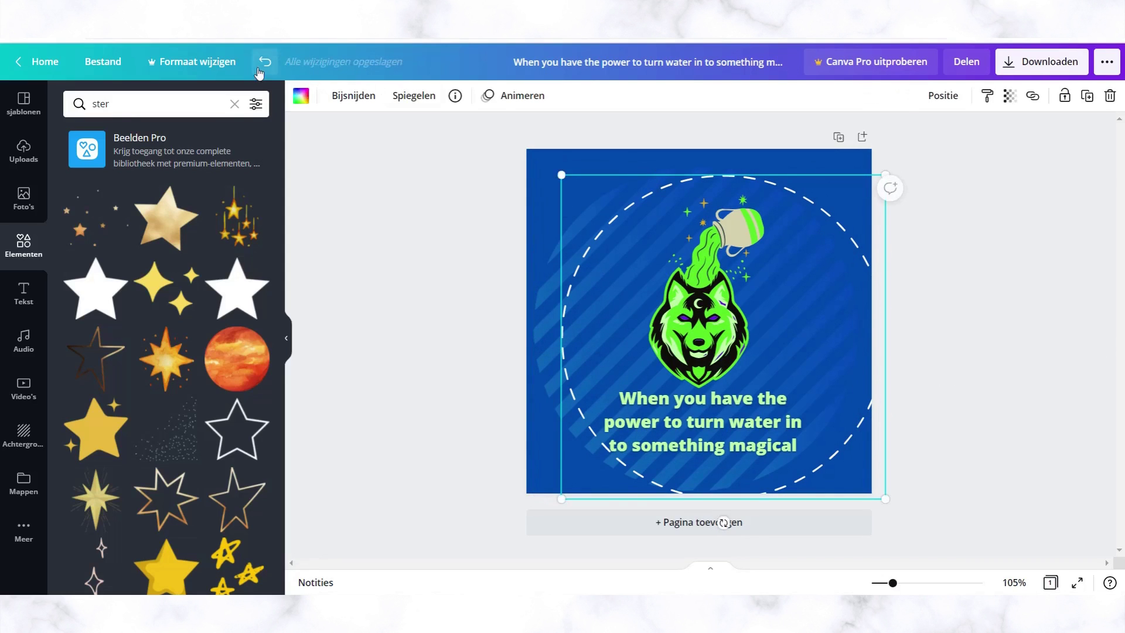
left_click(265, 62)
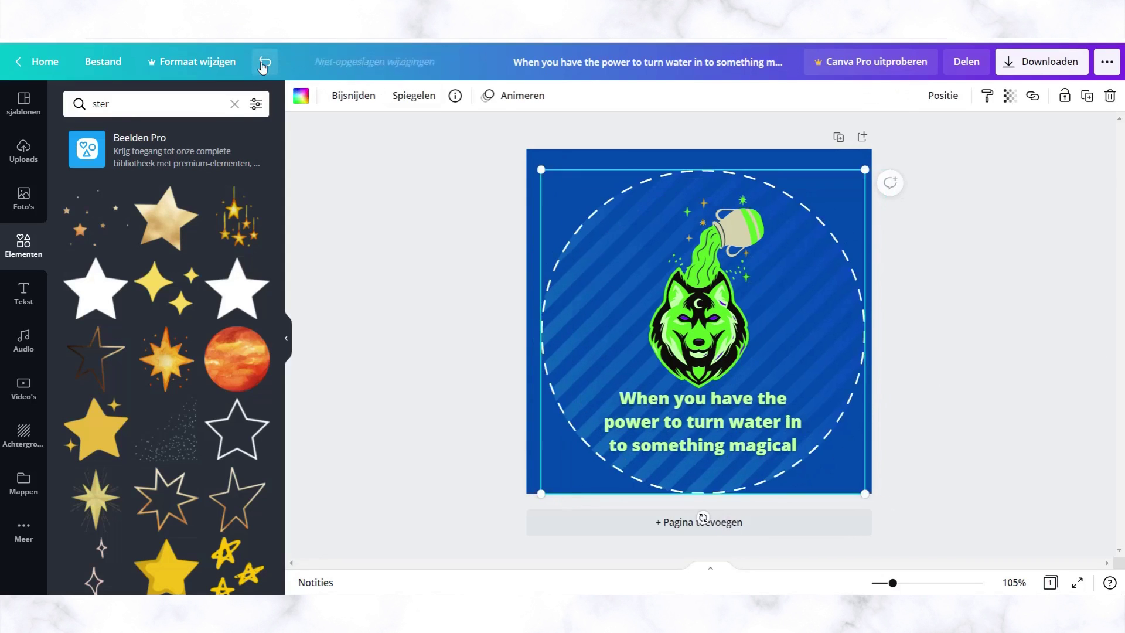
Step: Select the dashed circle together with the striped circle and group them
left_click(492, 168)
left_click(571, 176)
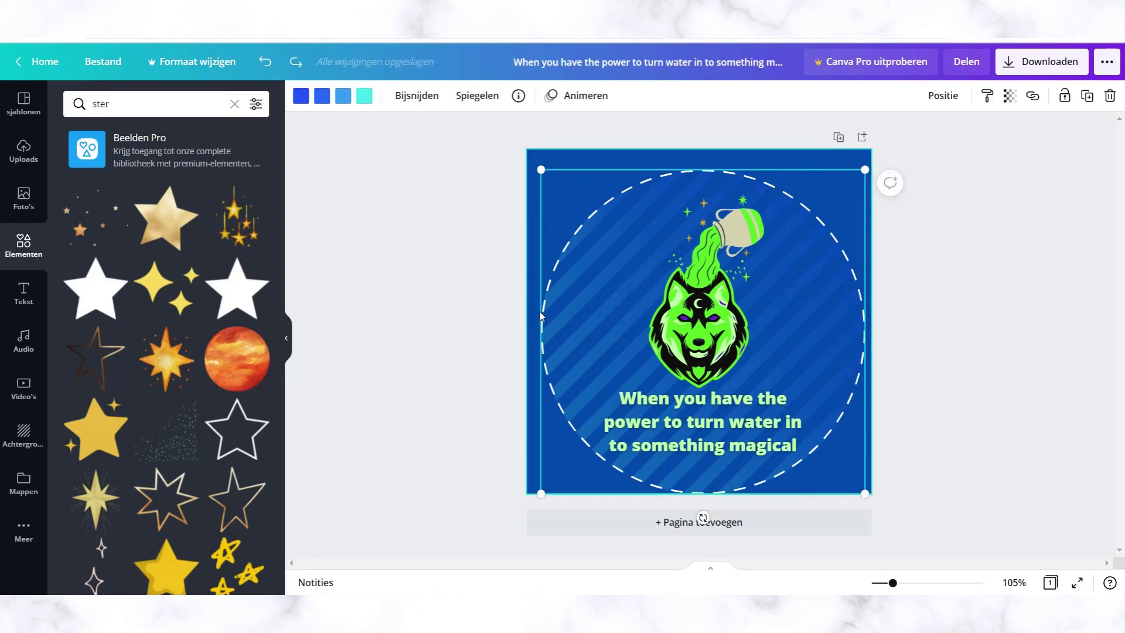
left_click(553, 371)
left_click(553, 371)
left_click(480, 347)
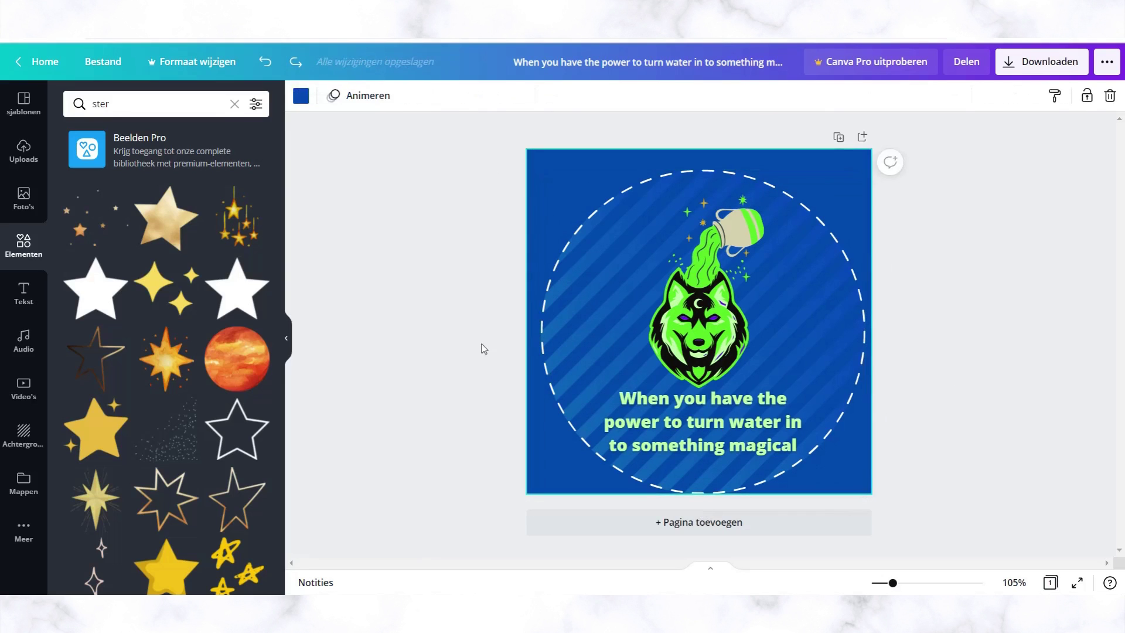
left_click(557, 201)
left_click(508, 175)
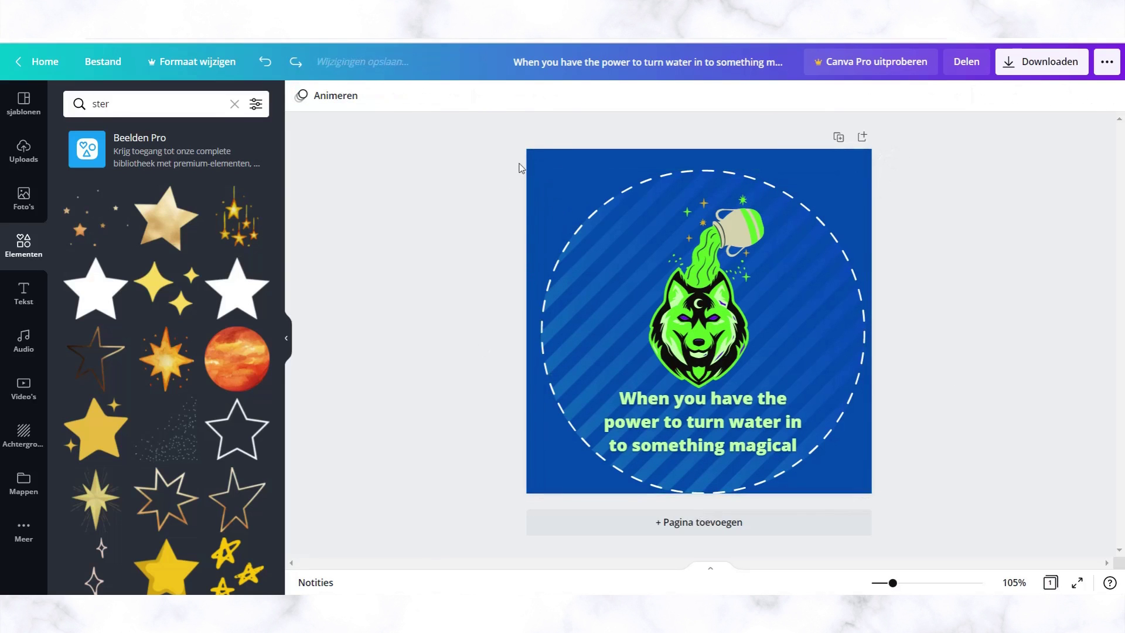
left_click_drag(539, 160, 614, 245)
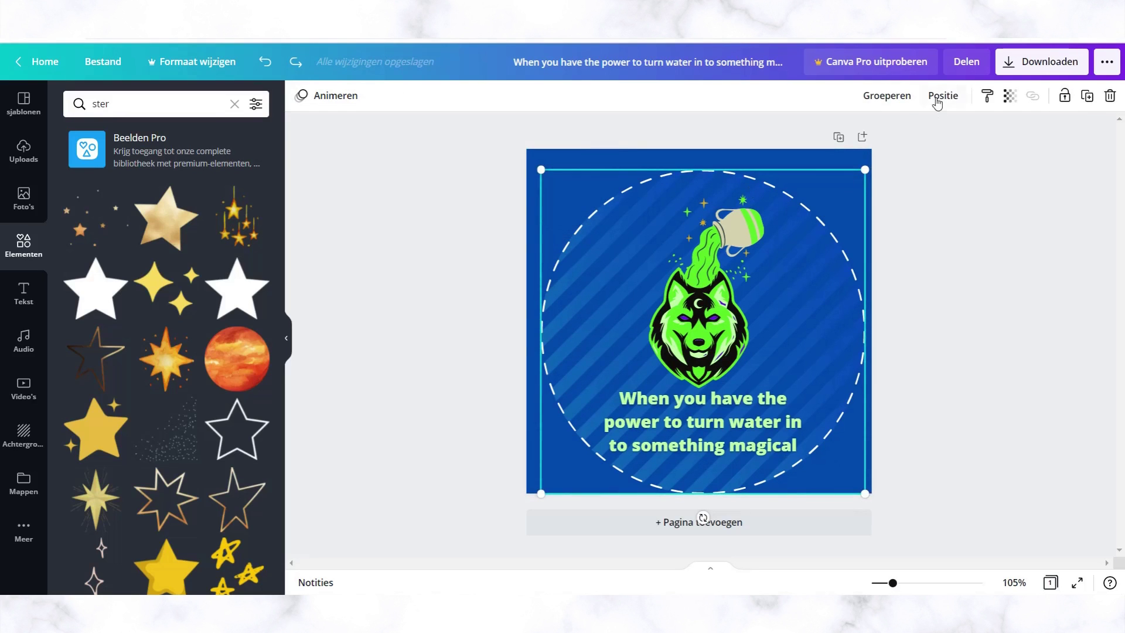
left_click(886, 96)
left_click(928, 351)
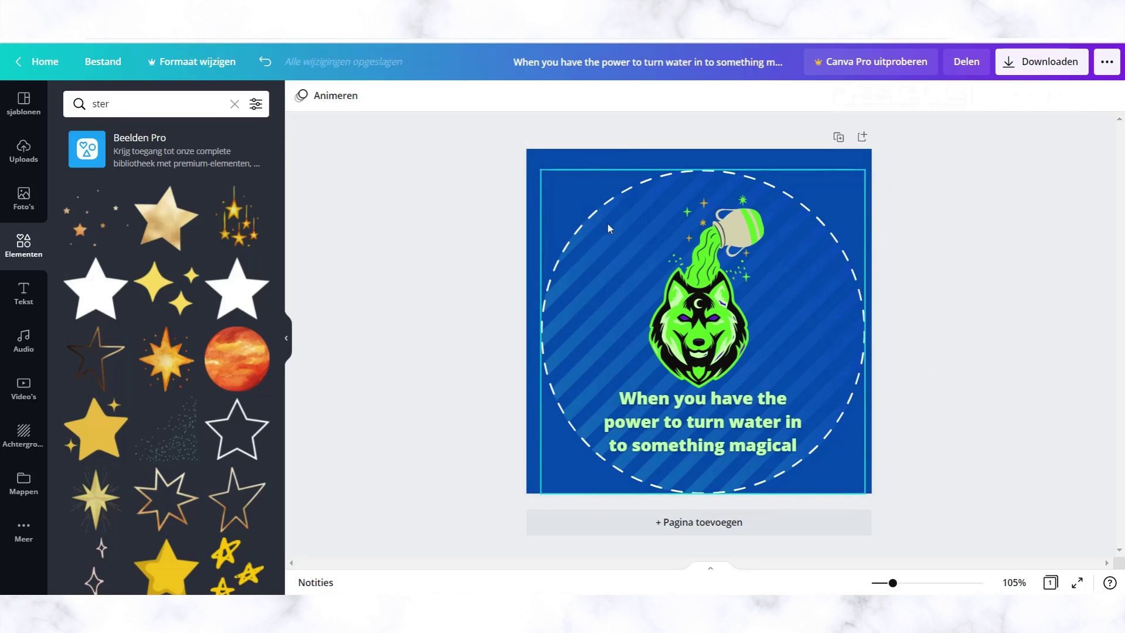
Step: Move the grouped circles up slightly so the dashed outline sits fully inside the blue square
left_click(621, 241)
left_click_drag(622, 242, 635, 239)
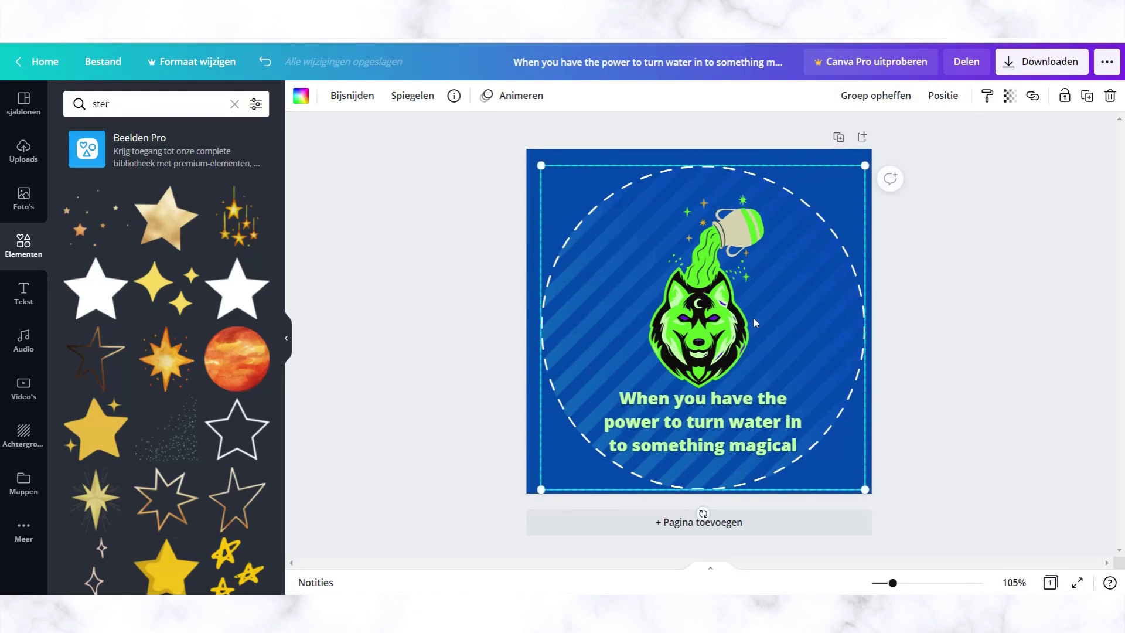
left_click(734, 334)
left_click(908, 317)
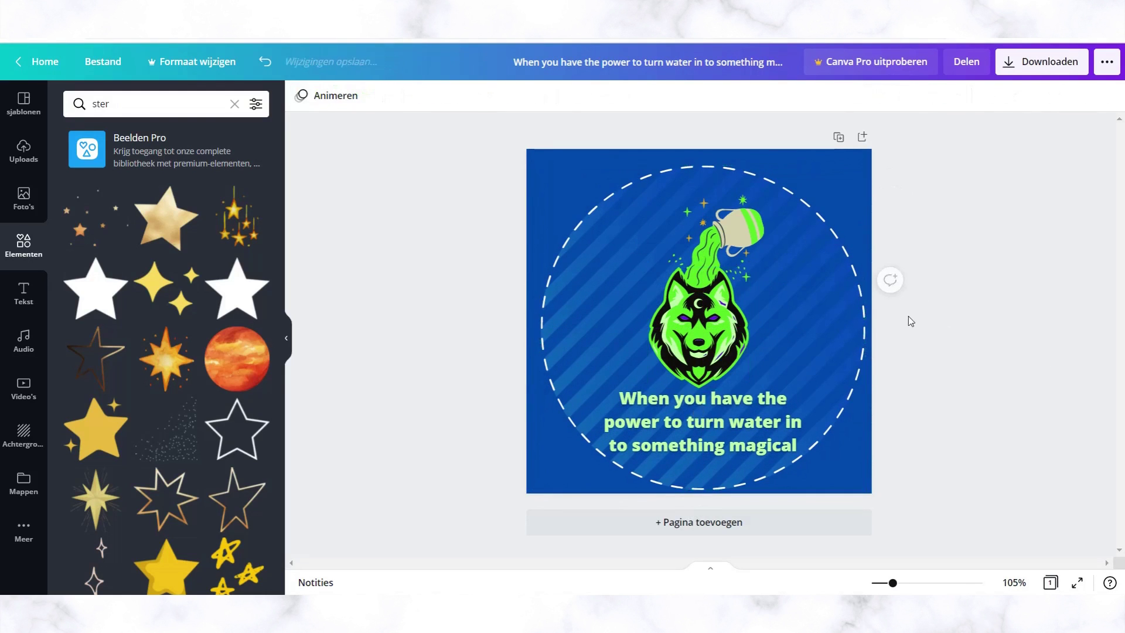
mouse_move(650, 198)
left_mouse_down()
mouse_move(695, 197)
mouse_move(650, 192)
left_mouse_up()
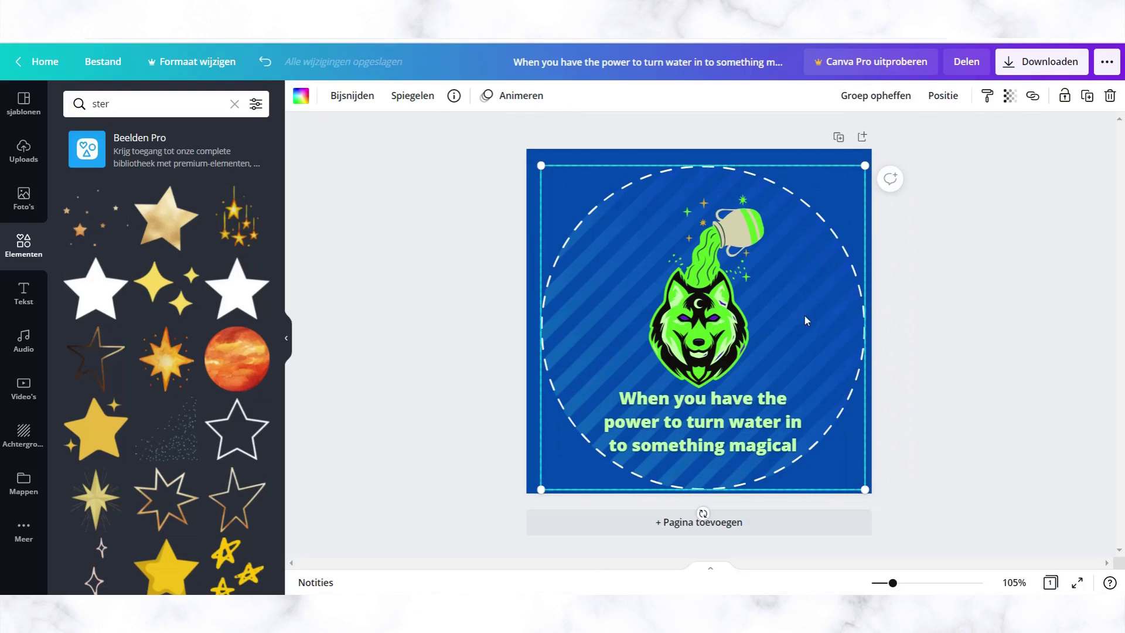
left_click(1041, 392)
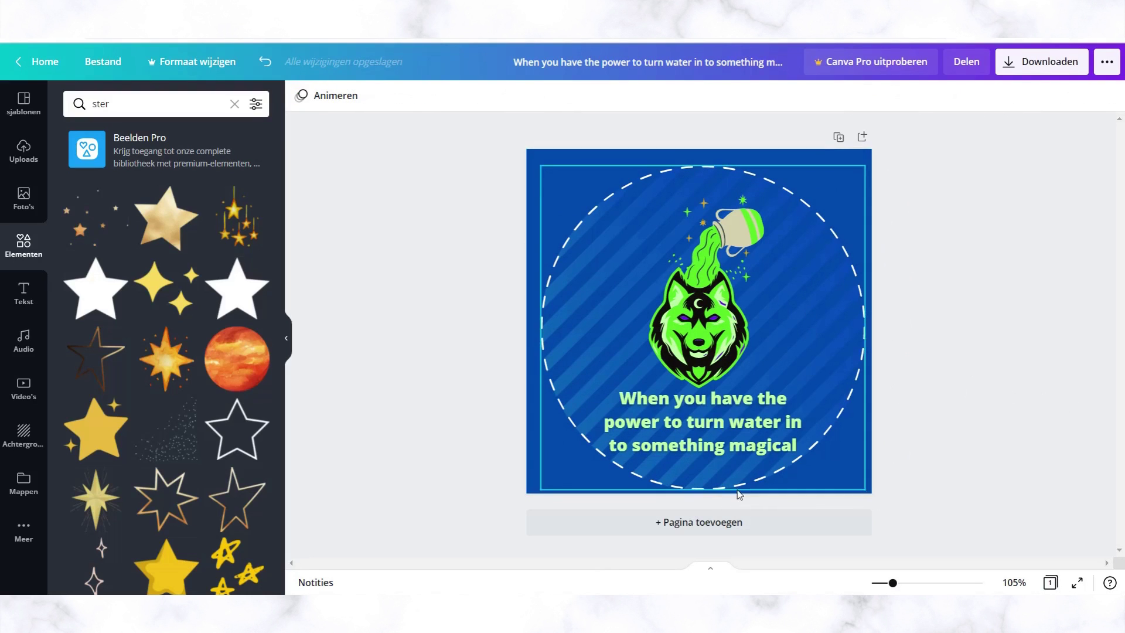
Step: Move the pouring jug with its stars slightly up and to the left above the wolf's head
left_click(725, 339)
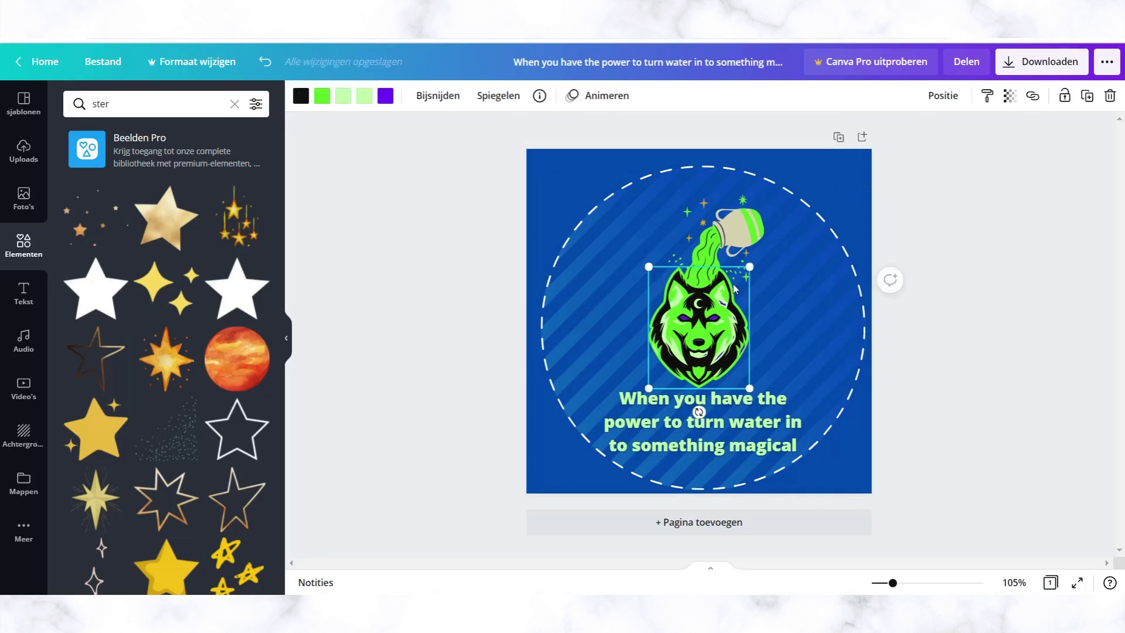
left_click(741, 252)
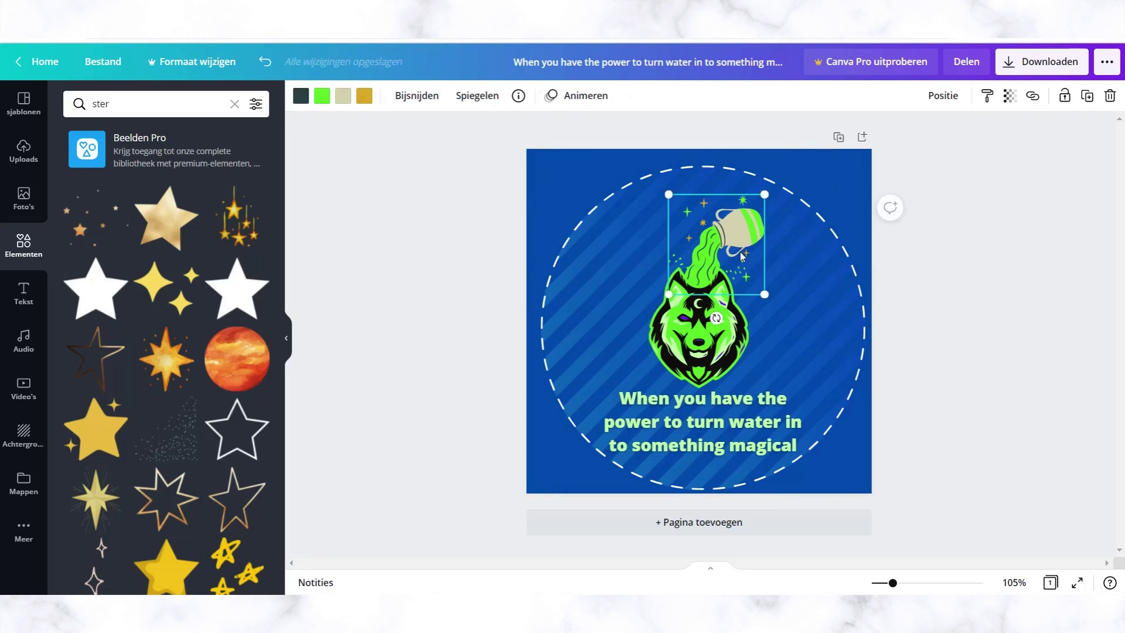
left_click(716, 335)
left_click(722, 249)
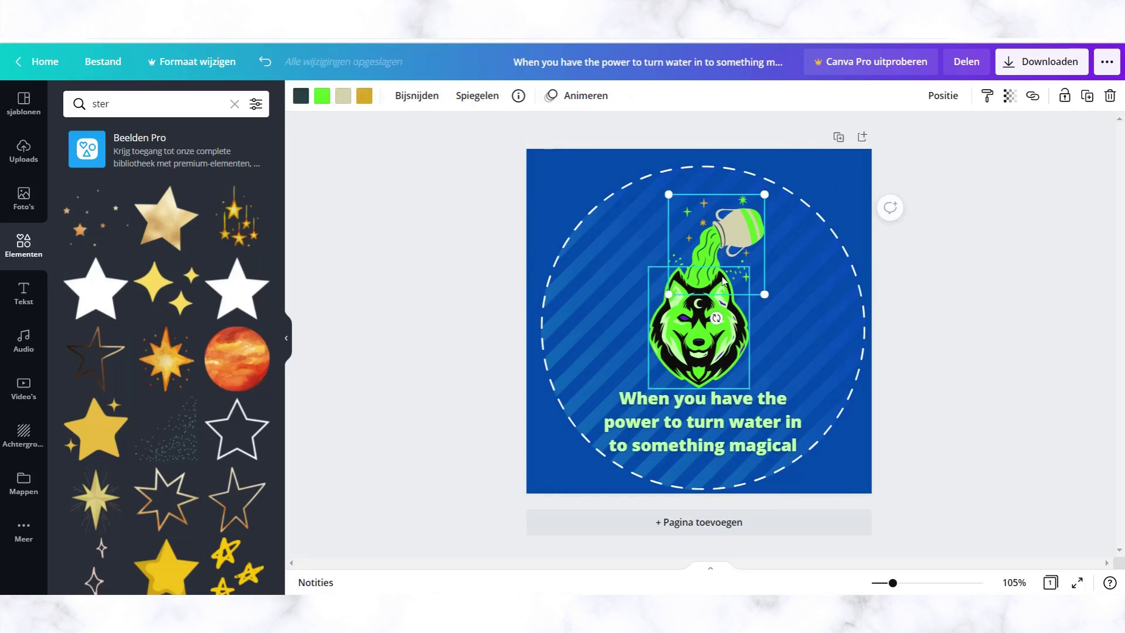
left_click(677, 322)
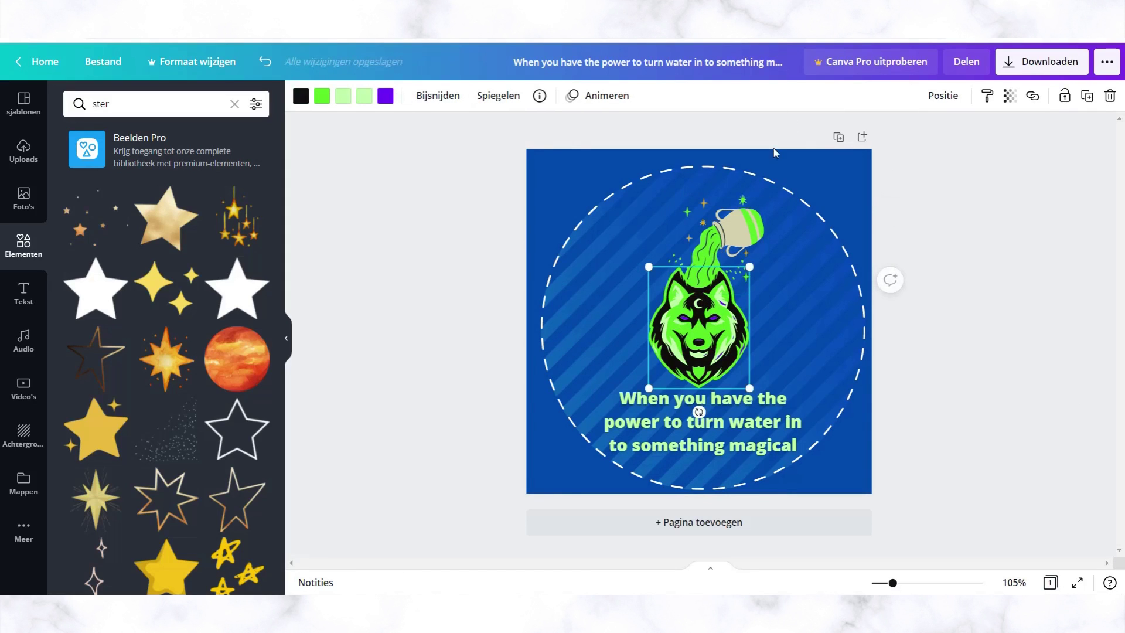
left_click(727, 220)
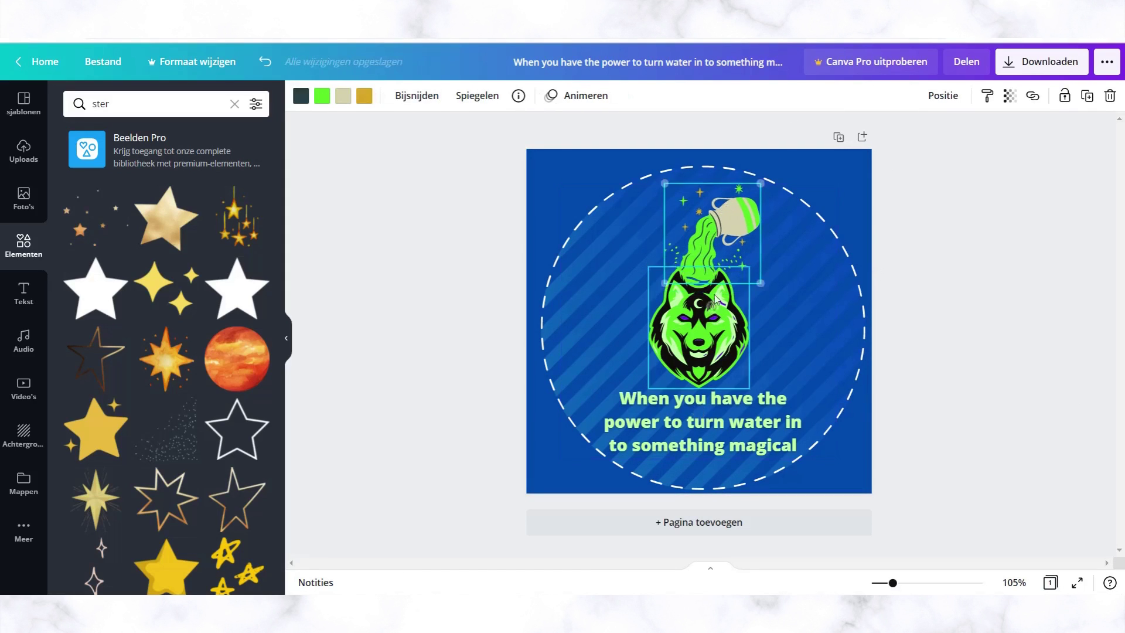
Step: Move the wolf's head up under the jug, keeping it centred, and move the slogan up directly beneath the wolf
left_click_drag(715, 298, 709, 308)
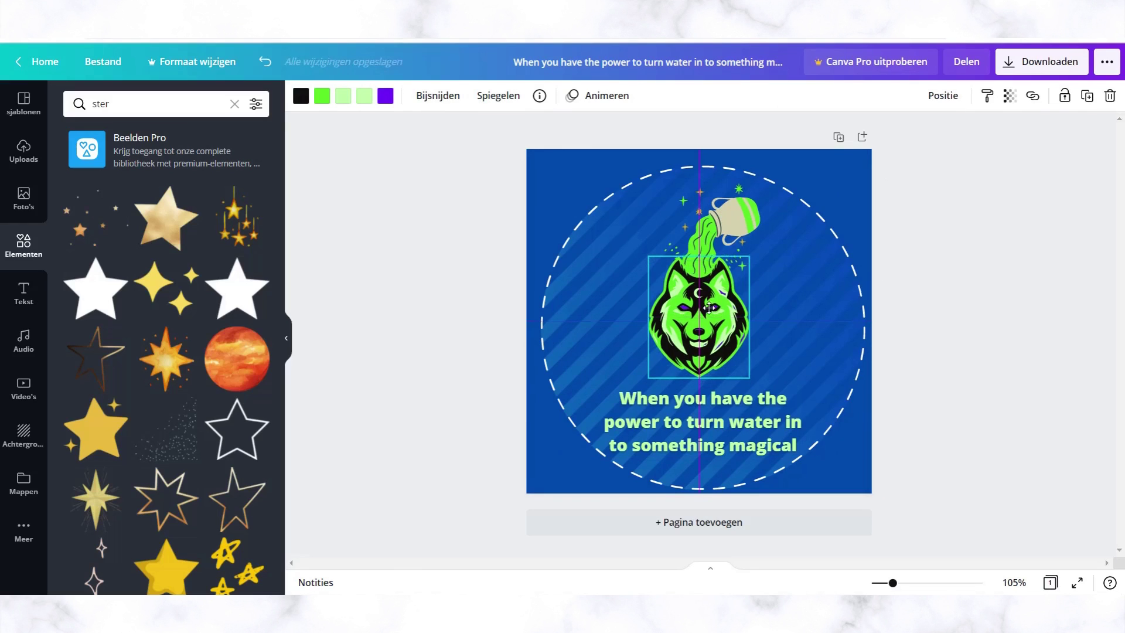
left_click(961, 293)
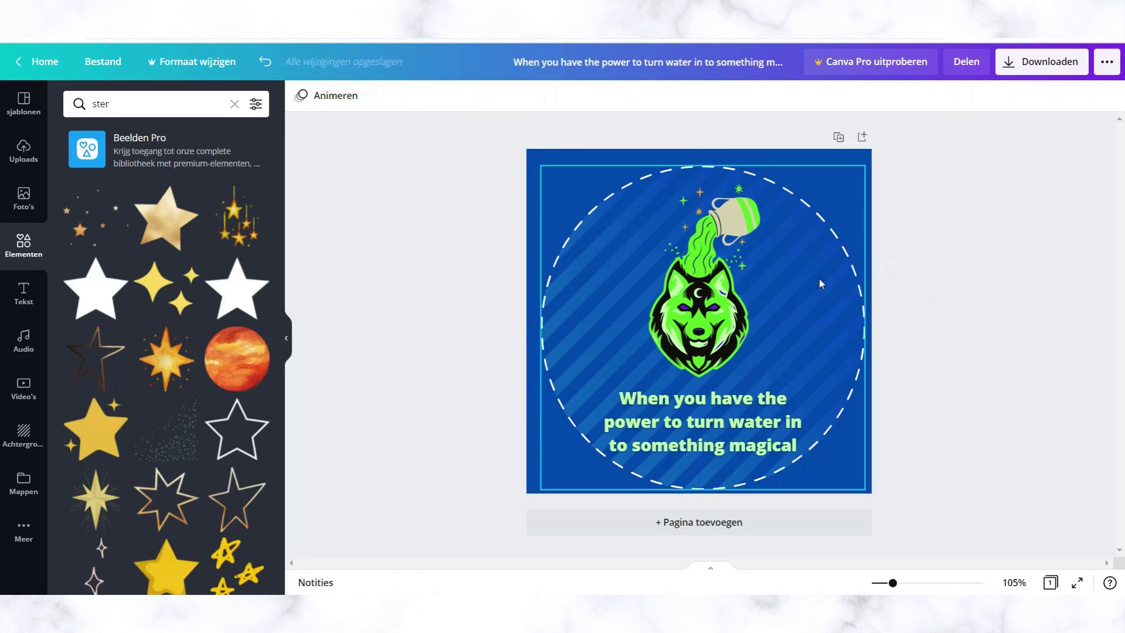
left_click_drag(708, 430, 709, 427)
left_click(1009, 387)
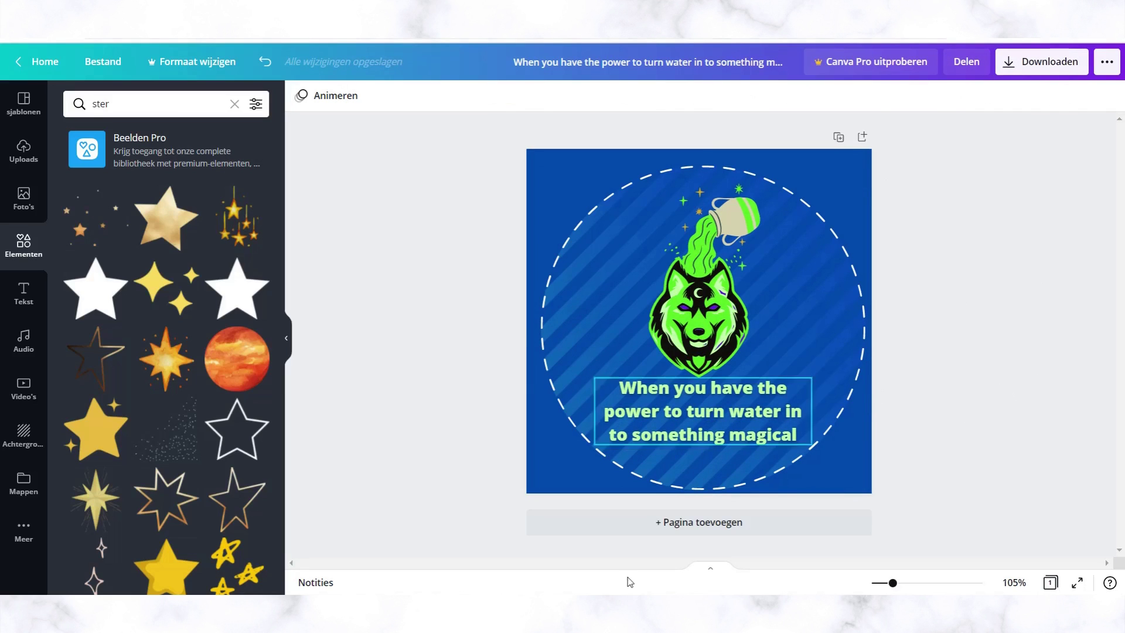
key("alt+Tab")
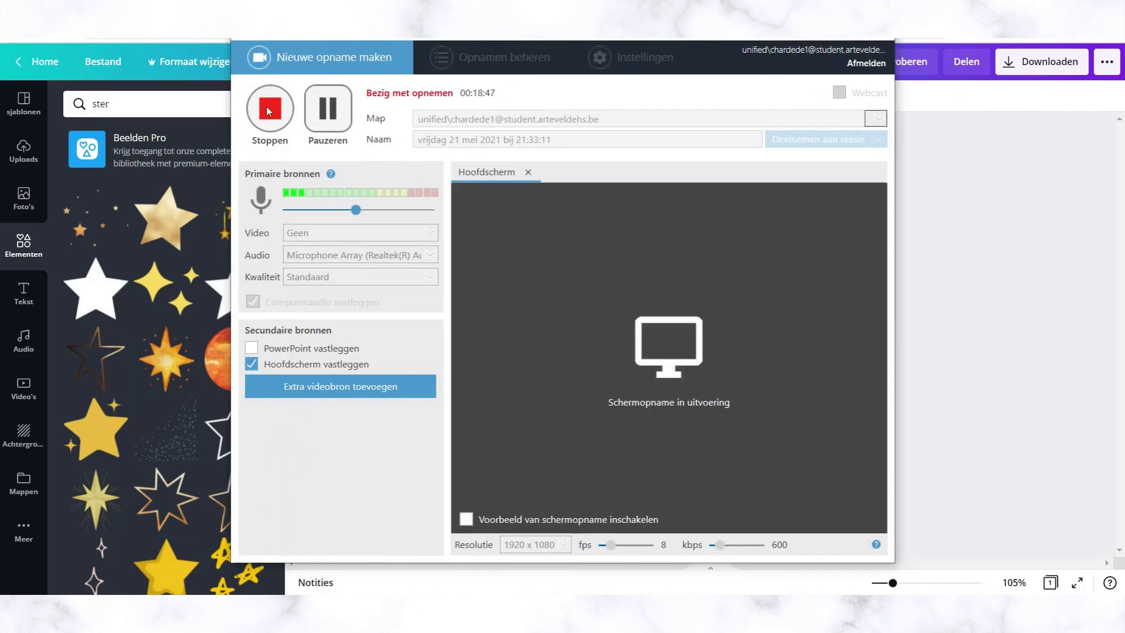